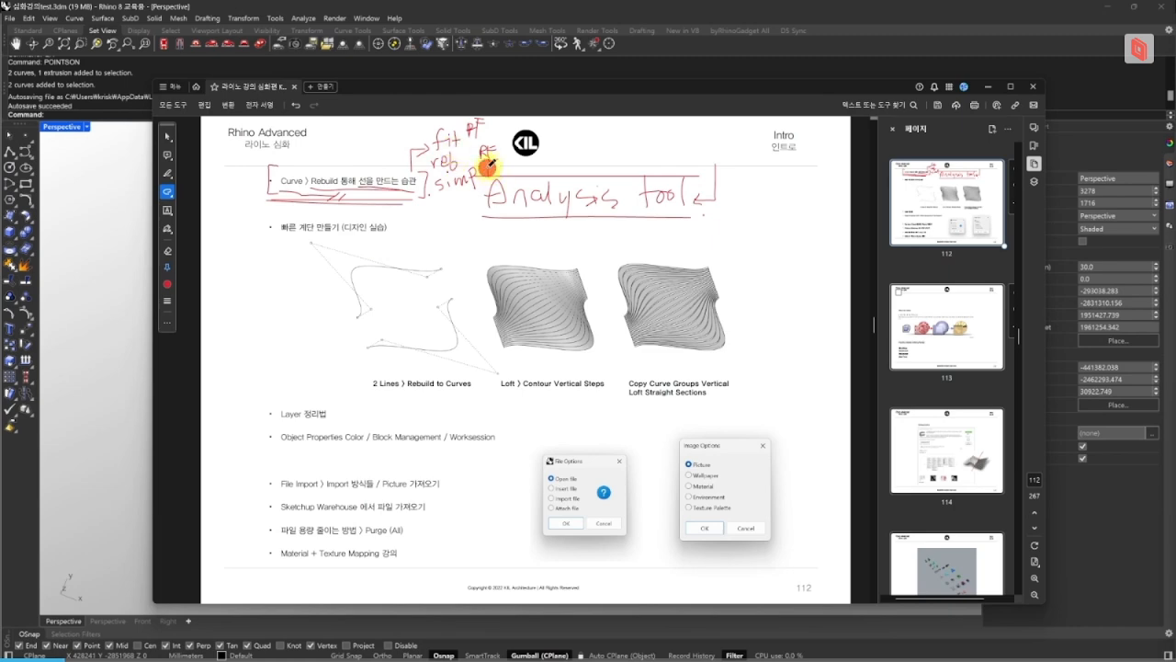
Handwrite "RC" beside the "simp" note on the PDF page, and switch to Rhino.
left_click_drag(510, 170, 511, 173)
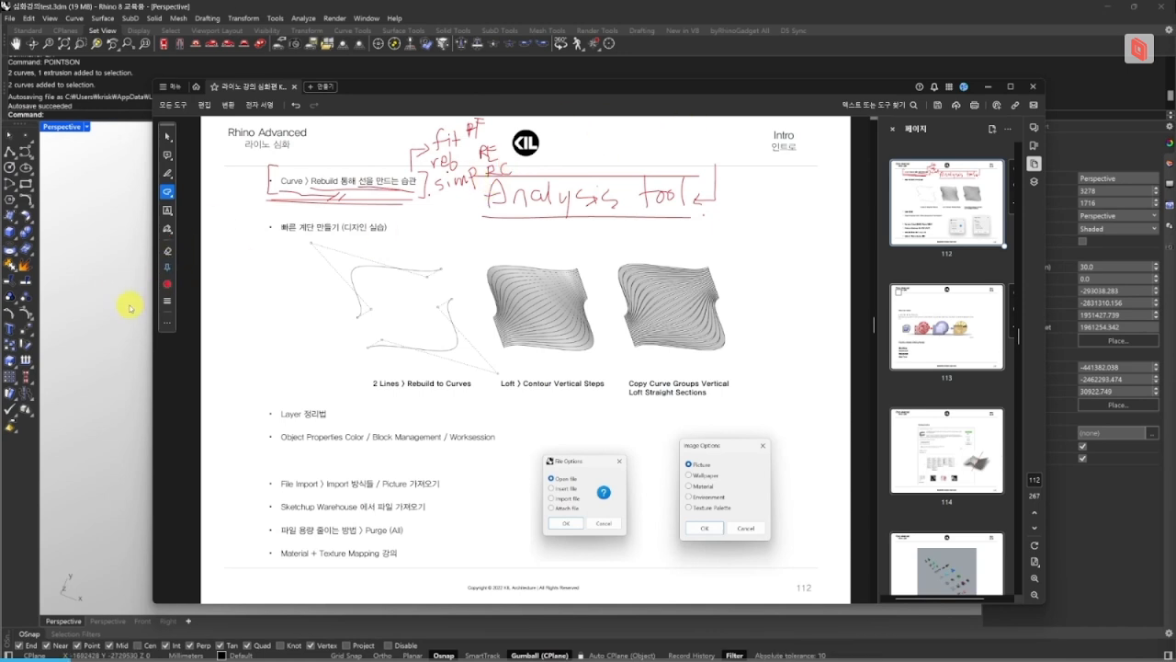
left_click(127, 304)
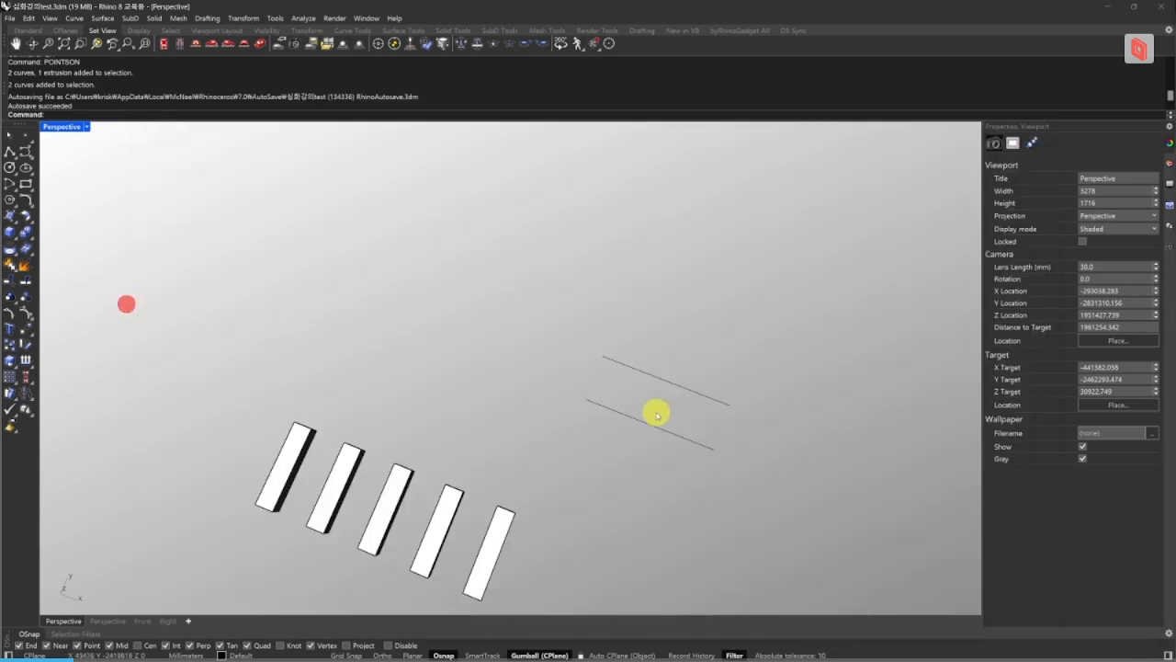
Delete the two straight lines and all five extruded boxes from the model.
right_click_drag(656, 404, 778, 351)
left_click_drag(799, 315, 276, 546)
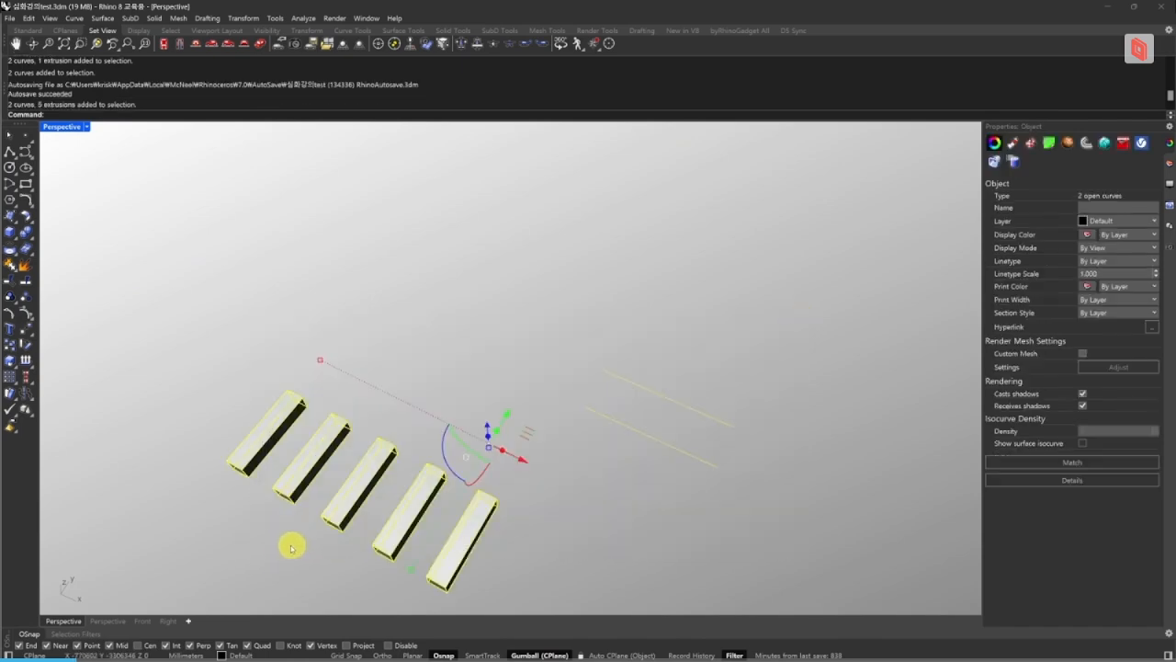
key("Delete")
key("Escape")
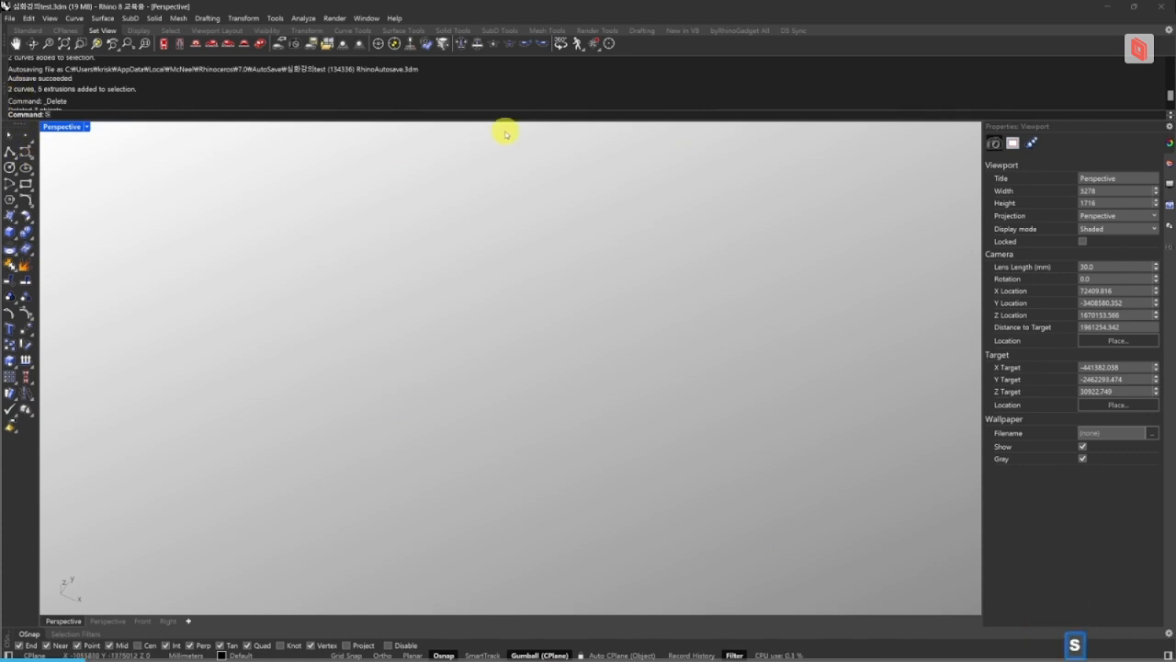
Sketch one long, winding freehand open curve with many bends using the Sketch command.
type("S")
key("space")
mouse_move(473, 354)
left_mouse_down()
mouse_move(420, 392)
mouse_move(415, 415)
mouse_move(499, 399)
mouse_move(568, 441)
mouse_move(567, 370)
mouse_move(612, 376)
mouse_move(659, 405)
mouse_move(615, 453)
mouse_move(701, 465)
mouse_move(742, 380)
mouse_move(670, 302)
mouse_move(574, 314)
mouse_move(530, 340)
mouse_move(515, 307)
mouse_move(475, 323)
mouse_move(491, 336)
mouse_move(493, 316)
mouse_move(509, 327)
mouse_move(500, 357)
mouse_move(451, 310)
mouse_move(464, 351)
mouse_move(428, 353)
mouse_move(373, 386)
mouse_move(349, 439)
mouse_move(383, 470)
mouse_move(388, 456)
mouse_move(456, 466)
left_mouse_up()
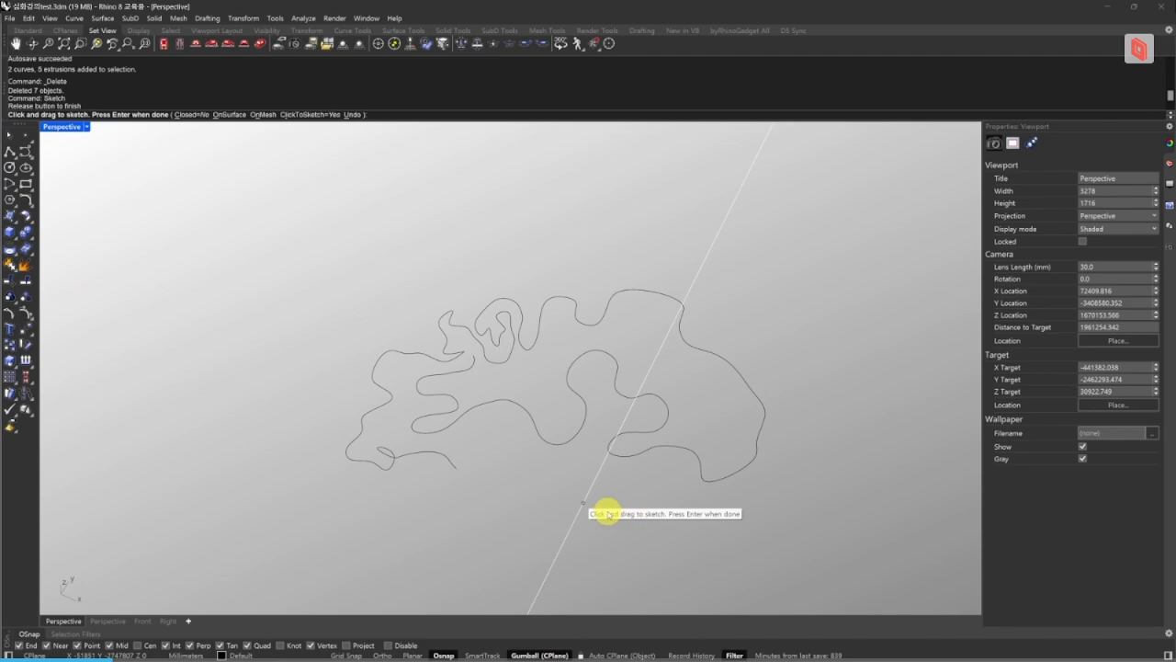
key("Escape")
key("Escape")
scroll(567, 438, "up", 2)
right_click_drag(549, 420, 541, 433)
left_click_drag(586, 465, 543, 417)
mouse_move(609, 436)
right_mouse_down()
mouse_move(558, 443)
mouse_move(616, 431)
mouse_move(630, 457)
right_mouse_up()
key("Escape")
key("Escape")
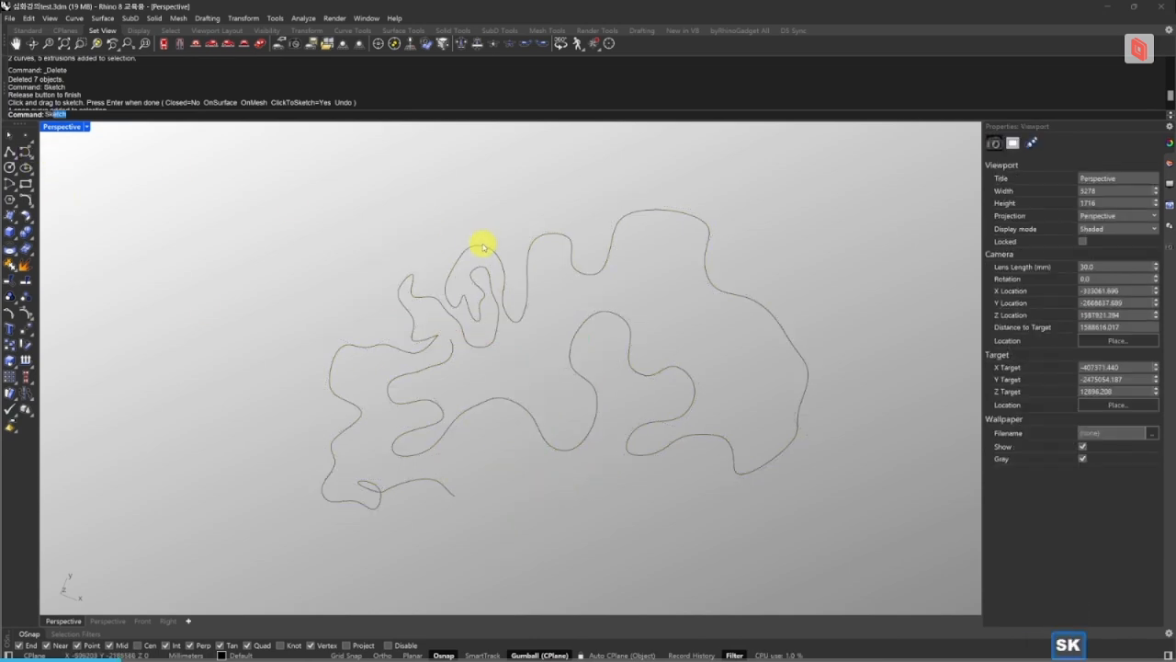
Sketch a second winding freehand curve that runs below, around and across the first one.
key("space")
scroll(484, 245, "down", 4)
right_click_drag(499, 264, 448, 311, "shift")
mouse_move(419, 430)
left_mouse_down()
mouse_move(440, 419)
mouse_move(472, 433)
mouse_move(452, 473)
mouse_move(520, 436)
mouse_move(524, 458)
mouse_move(560, 428)
mouse_move(560, 459)
mouse_move(580, 472)
mouse_move(655, 433)
mouse_move(680, 318)
mouse_move(557, 336)
mouse_move(550, 292)
mouse_move(428, 250)
left_mouse_up()
key("Escape")
key("Escape")
key("Escape")
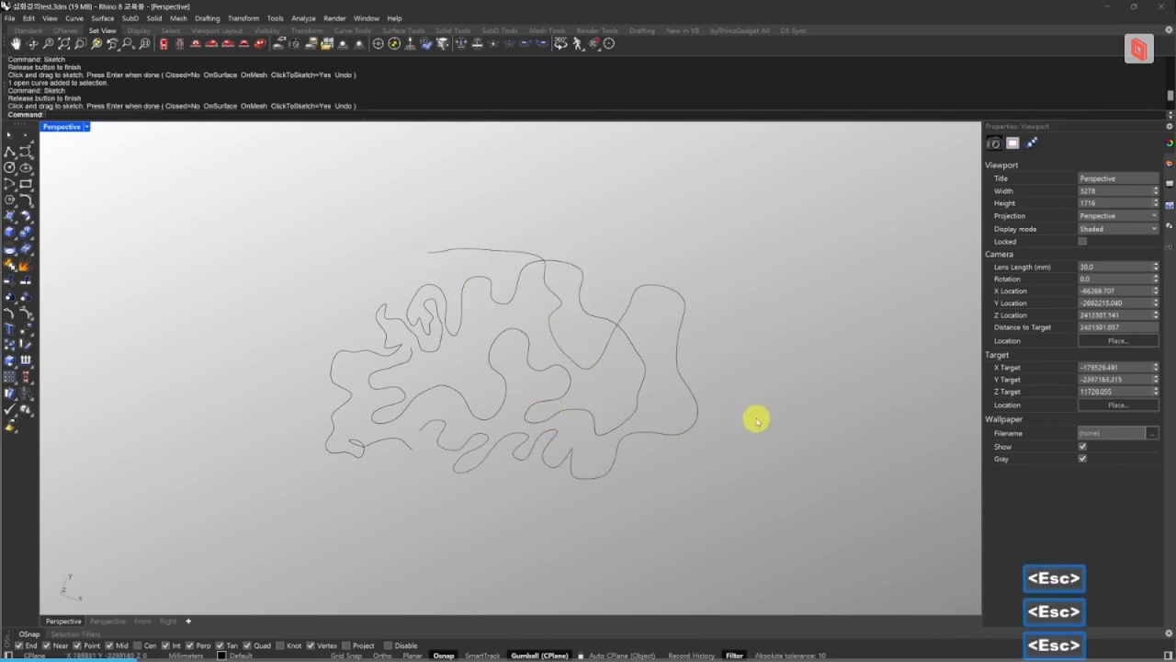
Display the control points of both sketched curves, and turn them off again.
left_click_drag(756, 419, 594, 351)
mouse_move(601, 447)
right_mouse_down()
mouse_move(599, 425)
mouse_move(602, 439)
right_mouse_up()
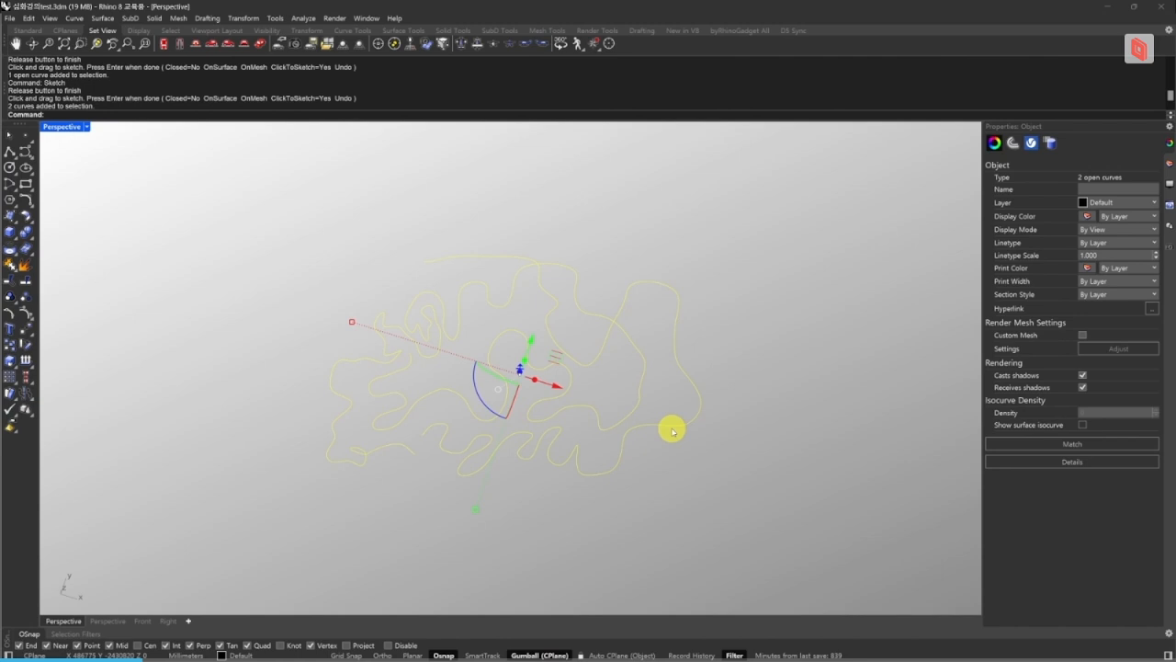
key("F10")
key("Escape")
key("Escape")
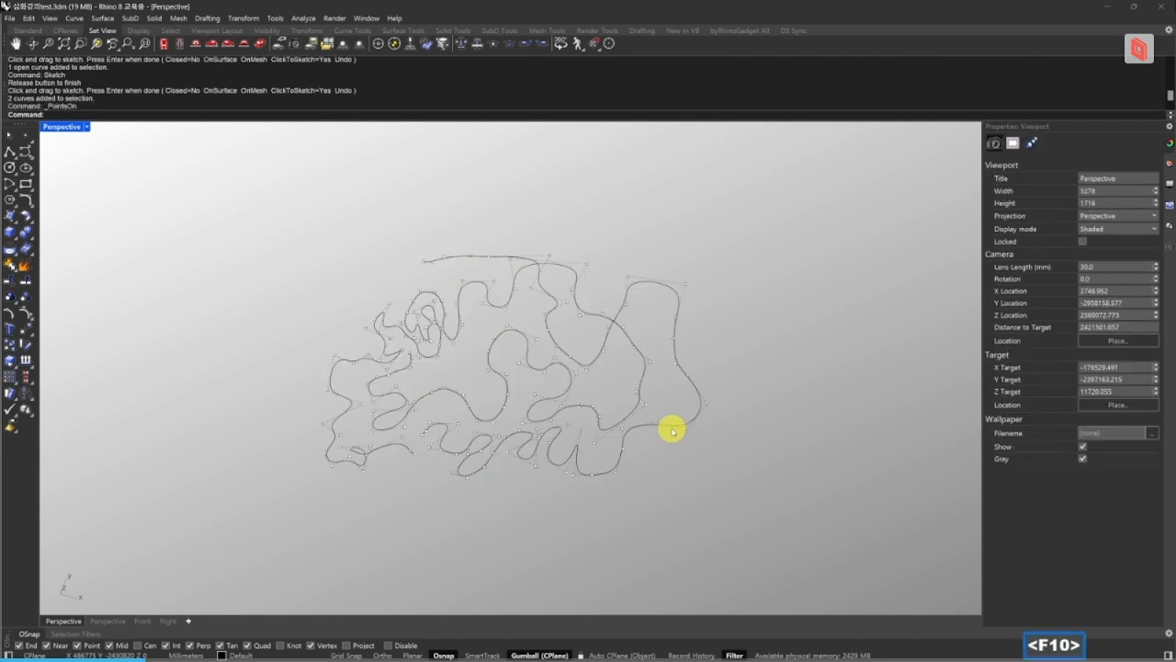
Window-select both curves, show their control points with the QR alias for PointsOn, and hide the points.
left_click_drag(696, 472, 608, 364)
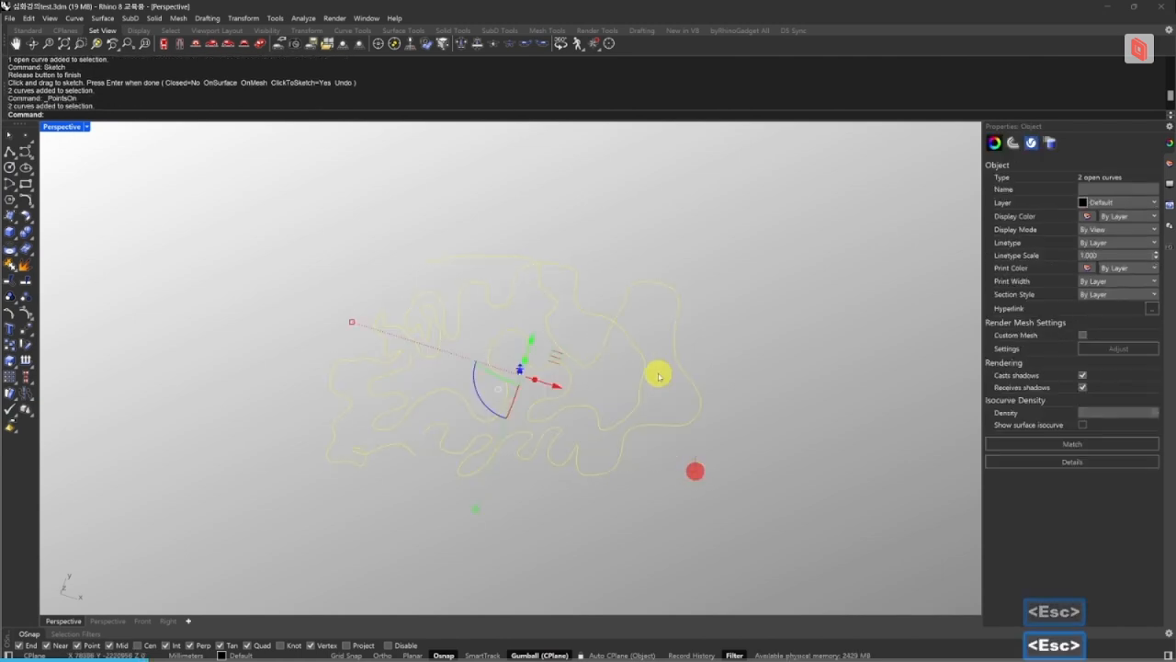
left_click(774, 460)
left_click_drag(775, 470, 585, 365)
left_click(763, 386)
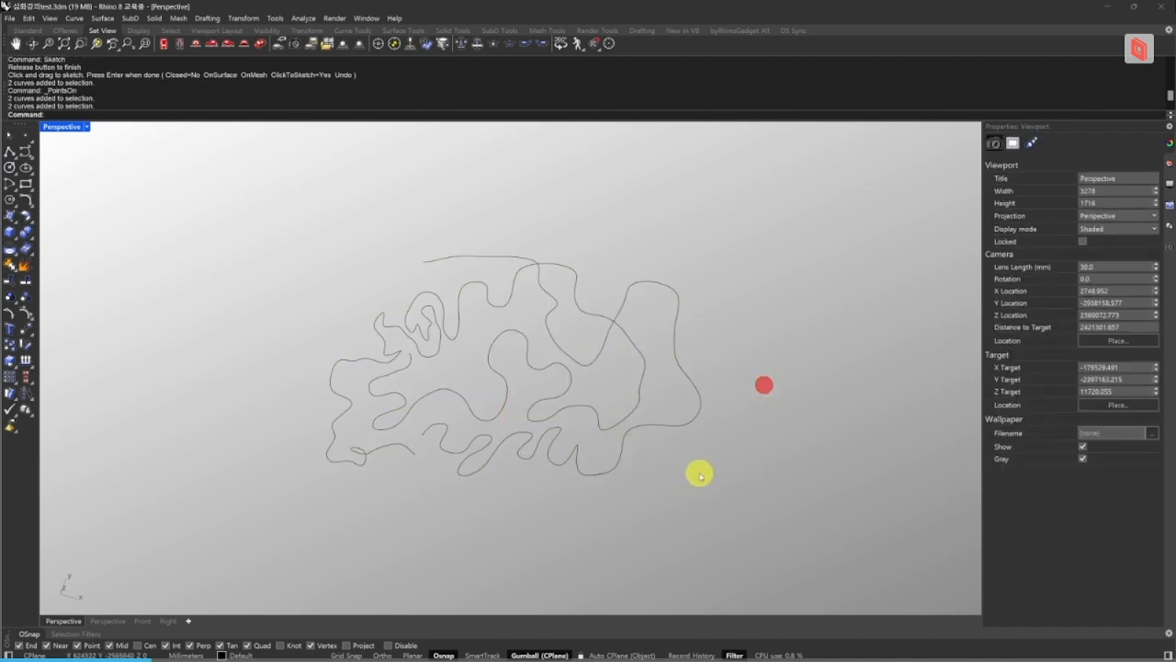
left_click_drag(714, 468, 661, 395)
left_click(812, 394)
left_click_drag(775, 475, 559, 315)
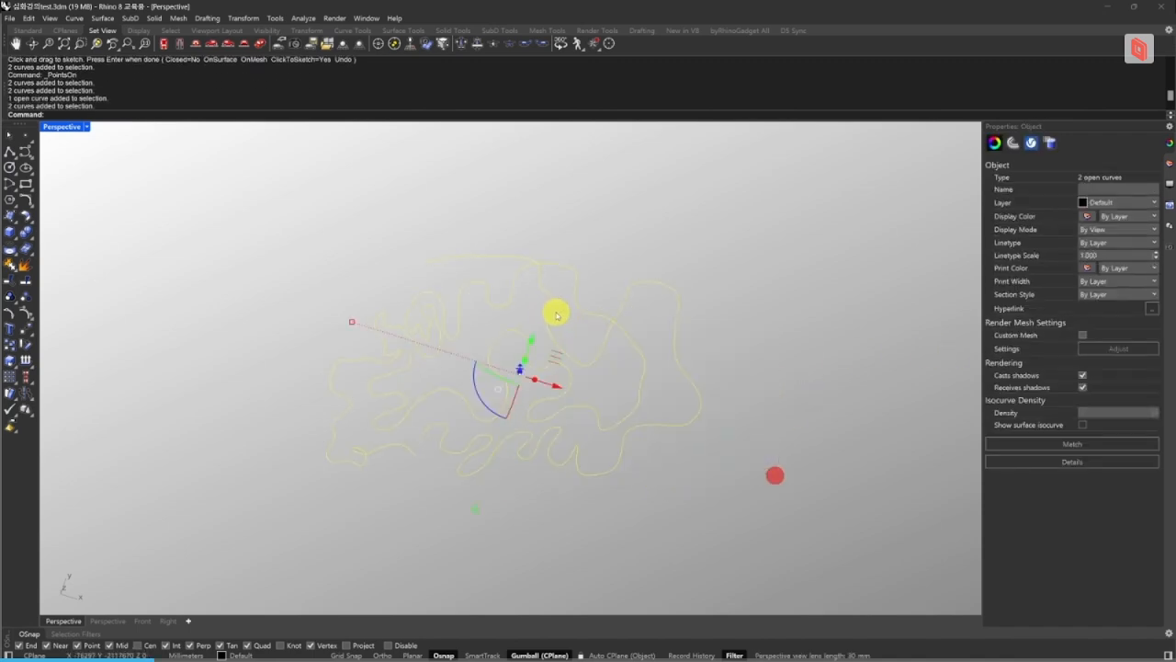
key("space")
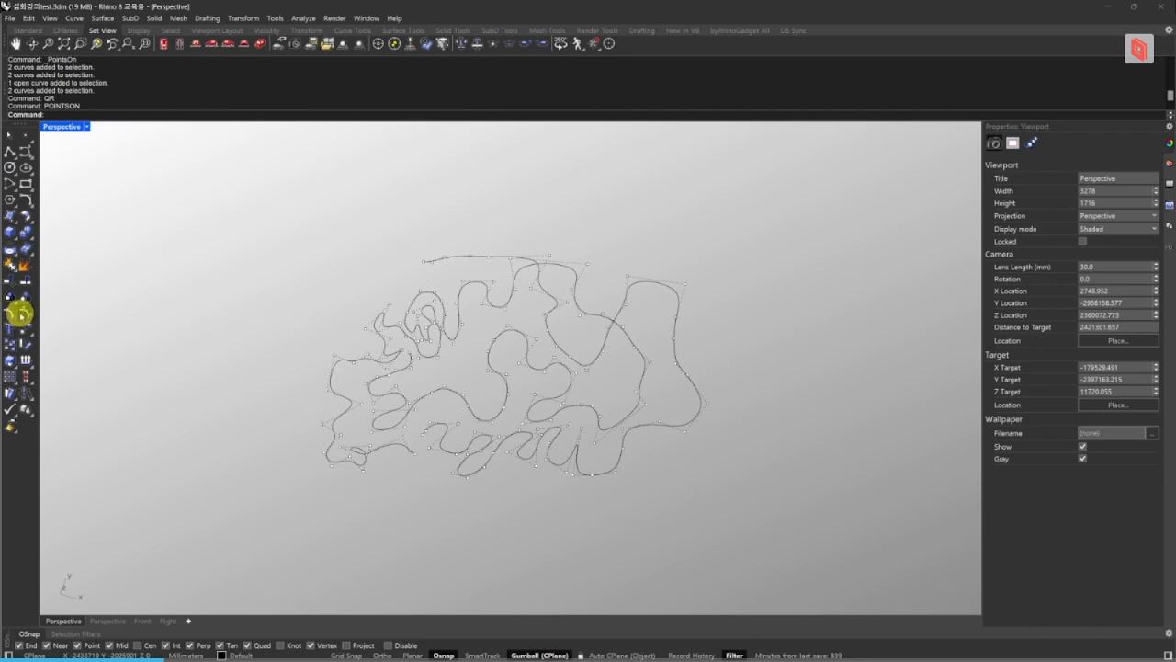
key("Escape")
key("Escape")
key("Escape")
Show and hide the control points of both sketched curves once more, leaving nothing selected.
left_click_drag(688, 447, 588, 341)
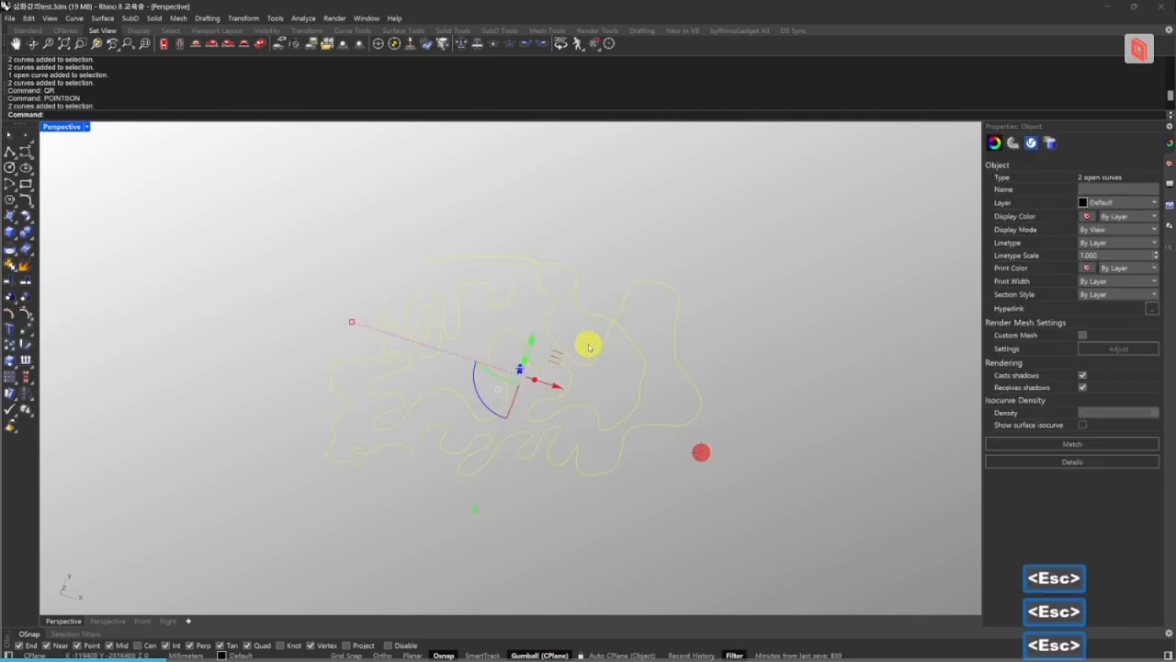
key("F10")
key("Escape")
key("Escape")
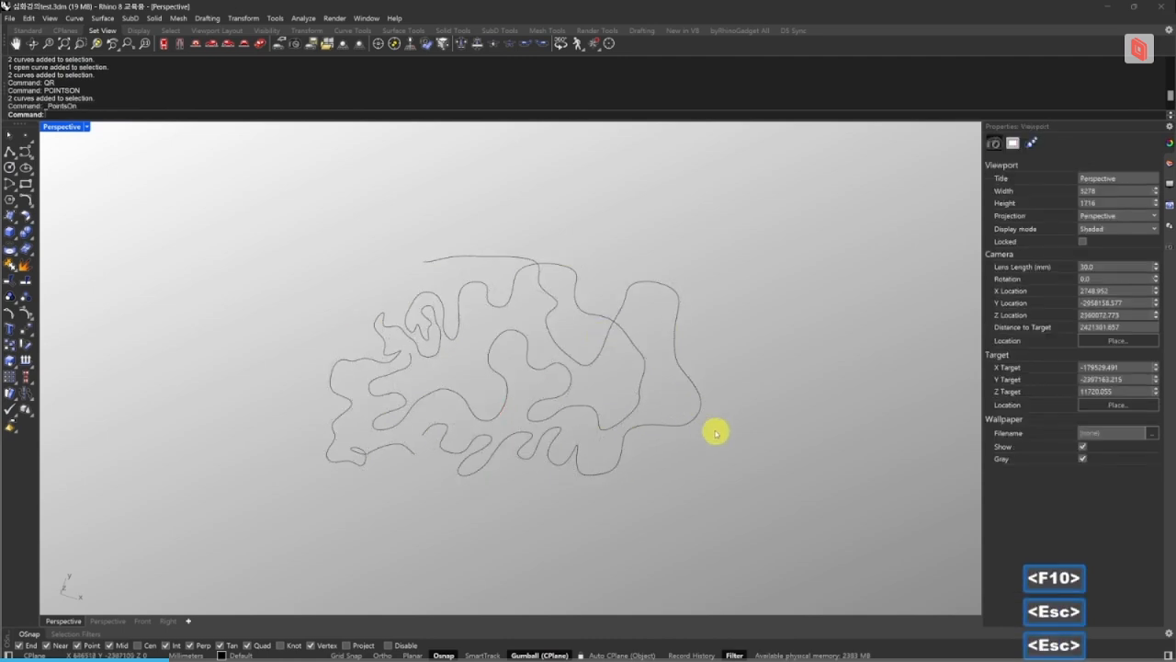
left_click_drag(742, 466, 524, 331)
left_click(695, 488)
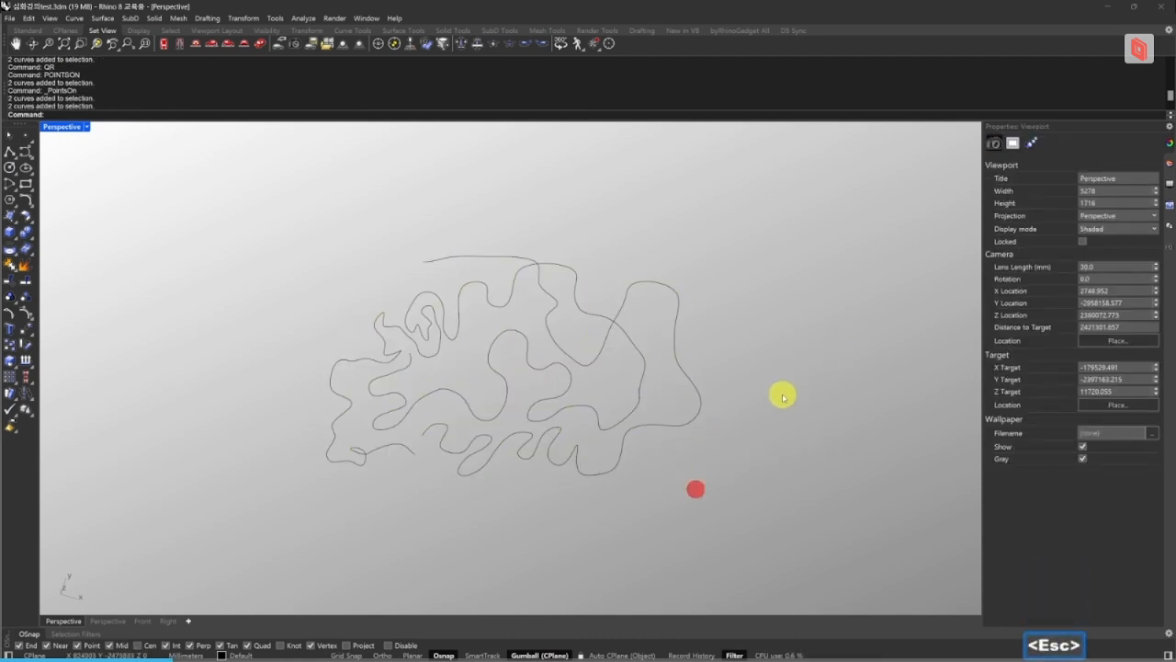
Run the QR alias twice on both curves to examine their control points, hiding the points each time.
left_click_drag(752, 459, 597, 364)
type("qr")
key("space")
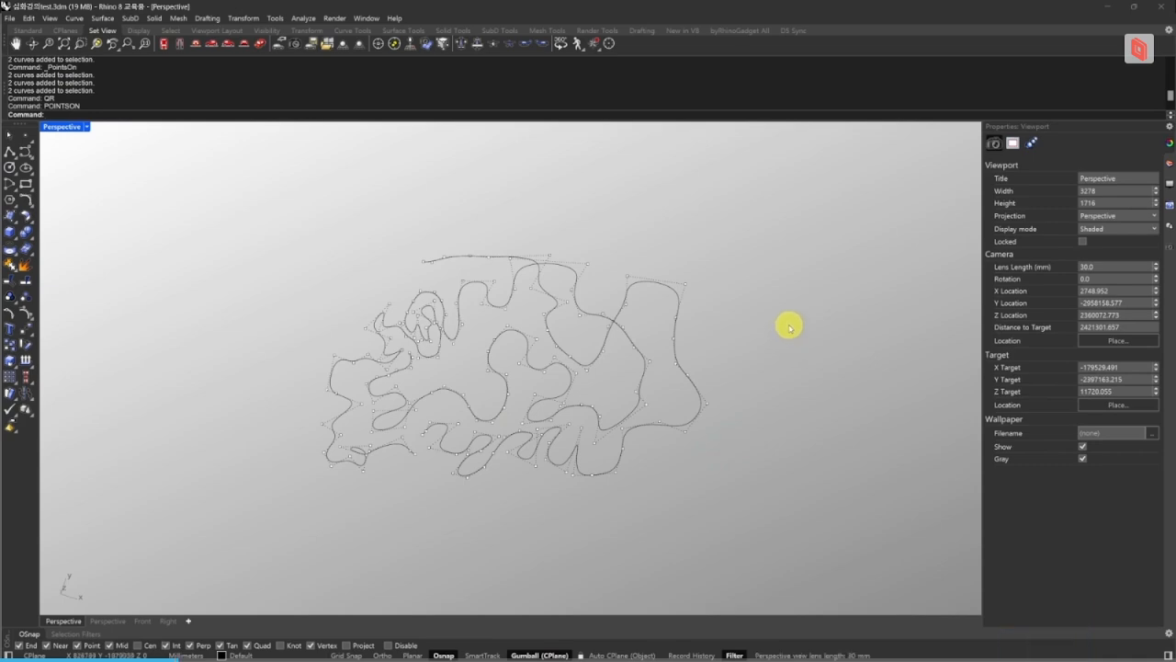
key("Escape")
key("Escape")
left_click_drag(735, 463, 597, 366)
type("qr")
key("space")
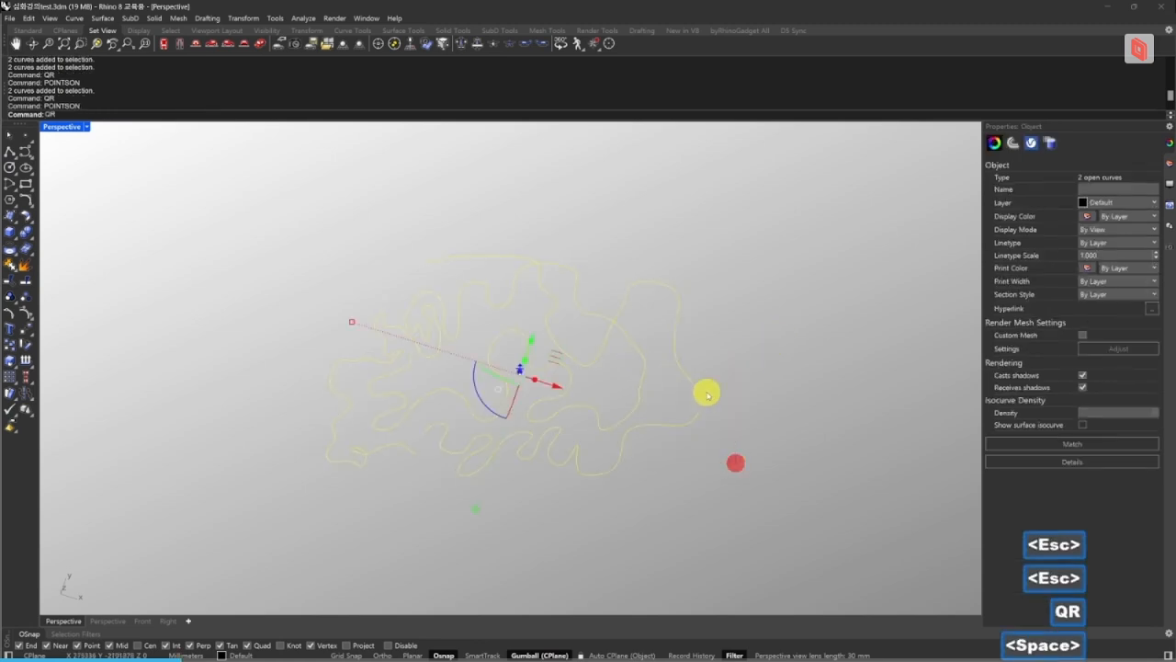
scroll(606, 417, "up", 2)
right_click_drag(606, 418, 588, 438, "shift")
key("Escape")
key("Escape")
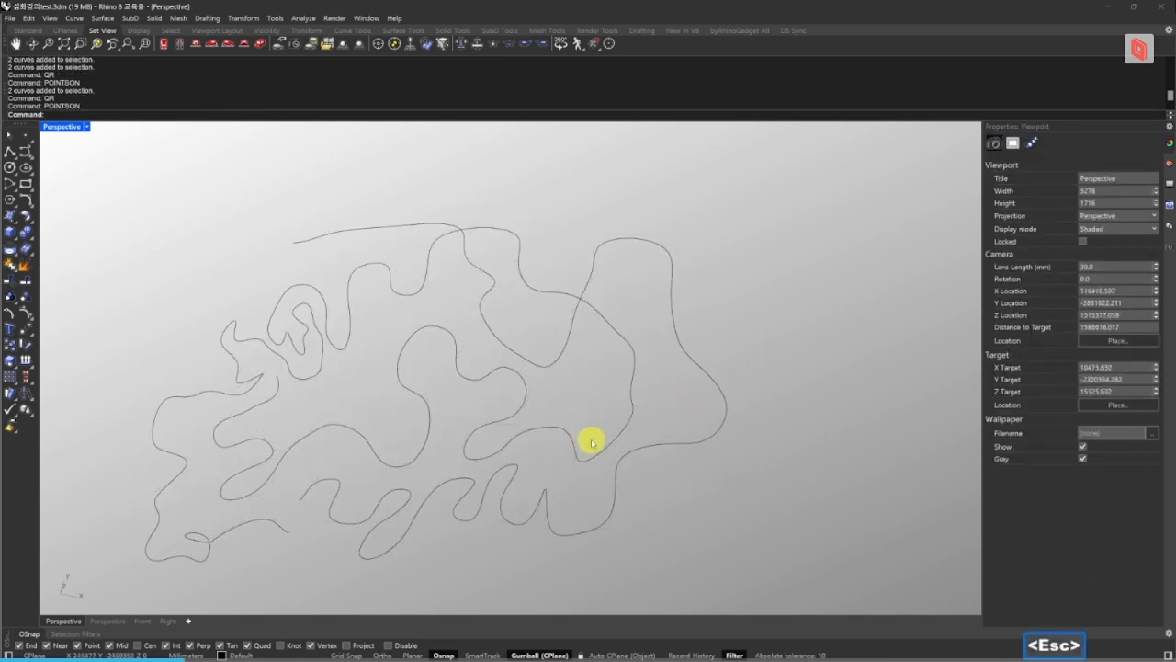
Examine the control-point density of the two curves by selecting them separately and together, and clear the selection.
left_click(602, 459)
scroll(606, 419, "down", 1)
left_click_drag(688, 489, 569, 389)
scroll(638, 412, "down", 4)
right_click_drag(638, 412, 522, 433, "shift")
key("Escape")
key("Escape")
key("Escape")
scroll(532, 421, "up", 1)
left_click(533, 412)
left_click(541, 420, "shift")
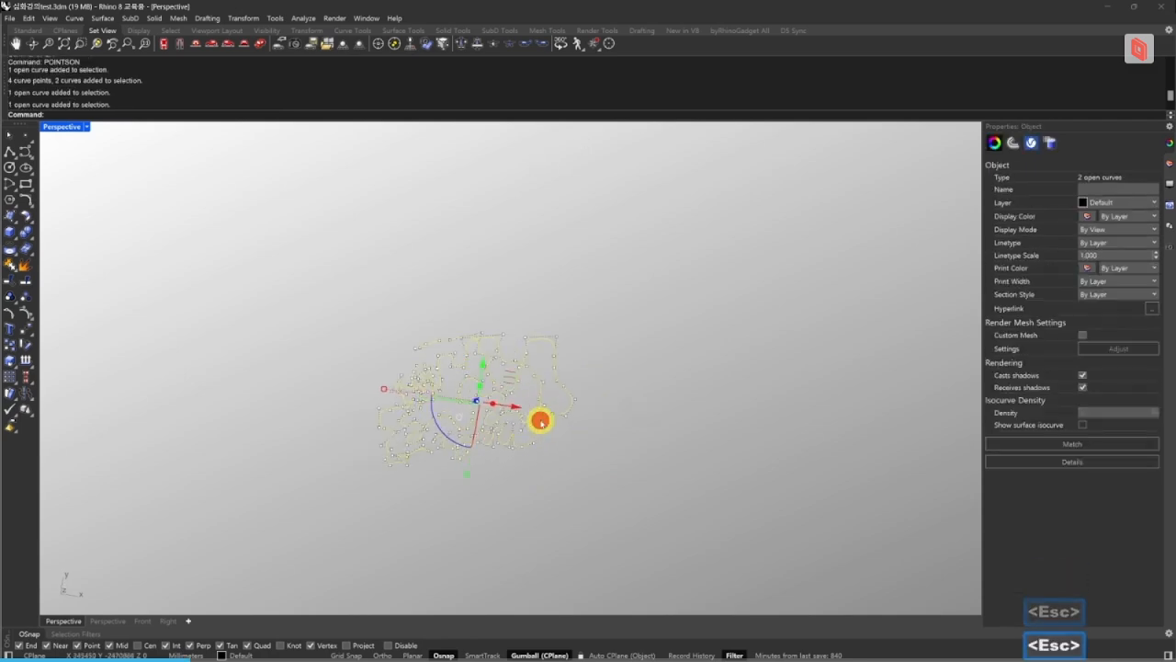
key("Escape")
key("Escape")
key("Escape")
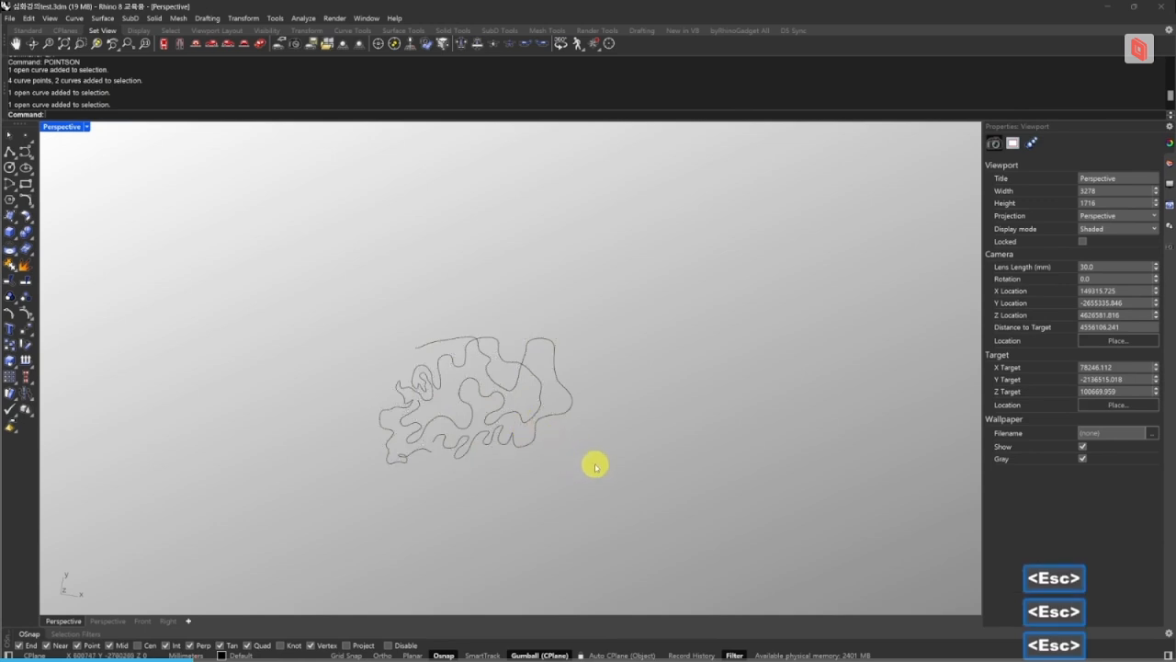
Examine the Rebuild preview for the first sketched curve, and close the dialog without applying it.
left_click_drag(594, 463, 538, 400)
left_click(588, 469)
scroll(528, 432, "up", 2)
left_click(486, 418)
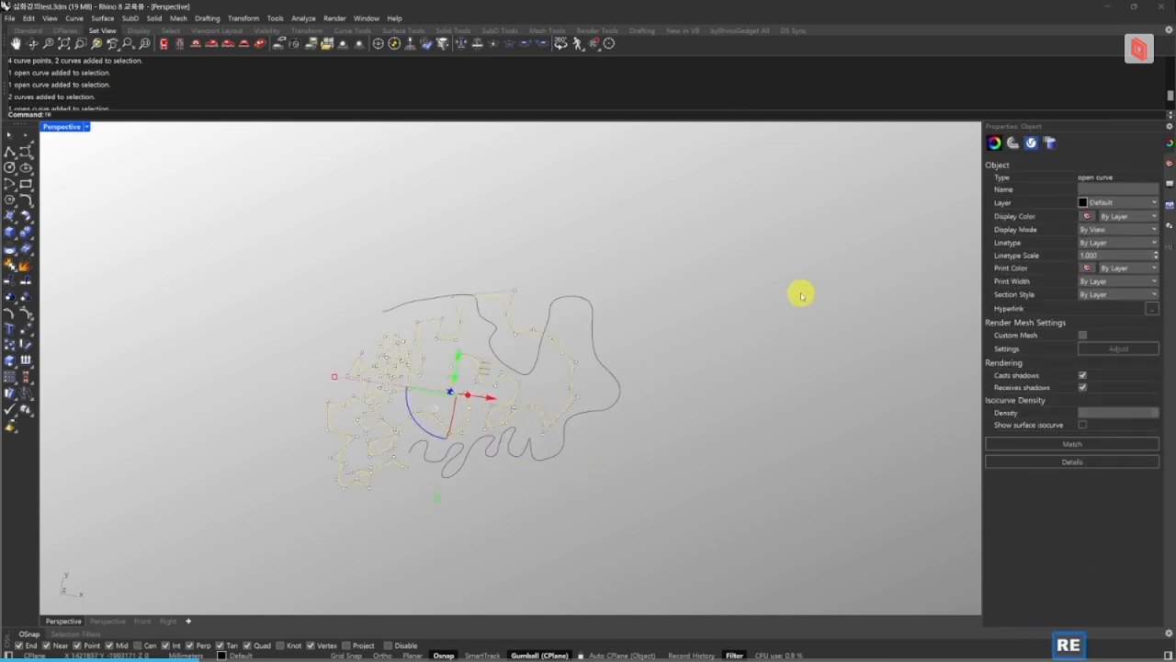
key("space")
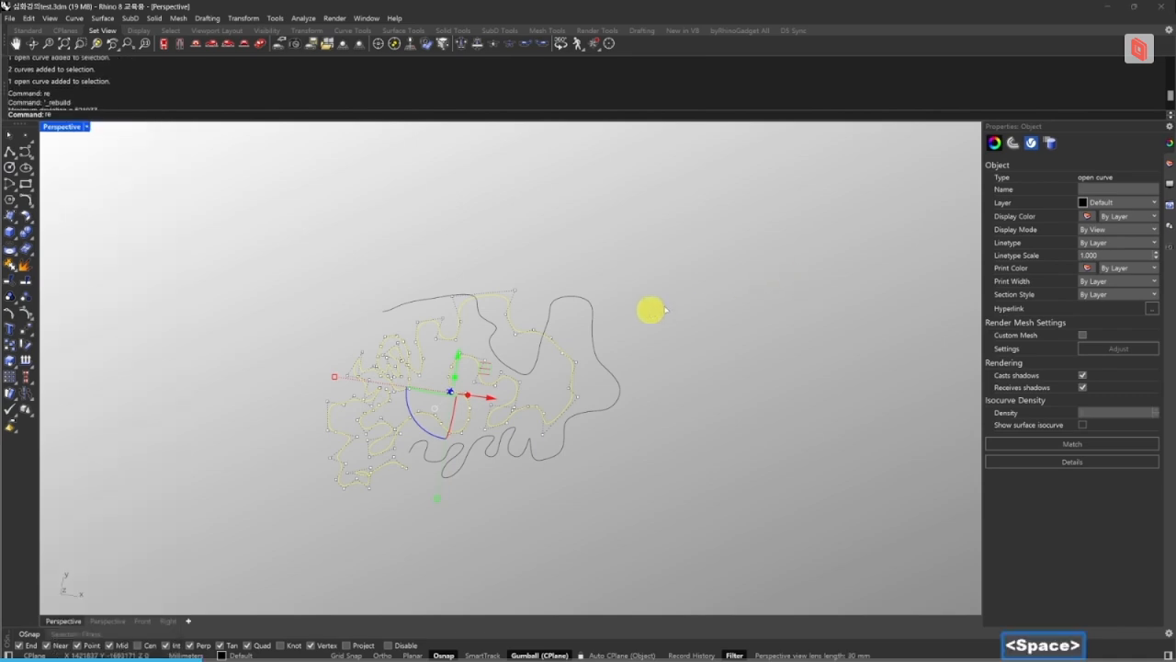
left_click_drag(723, 260, 743, 245)
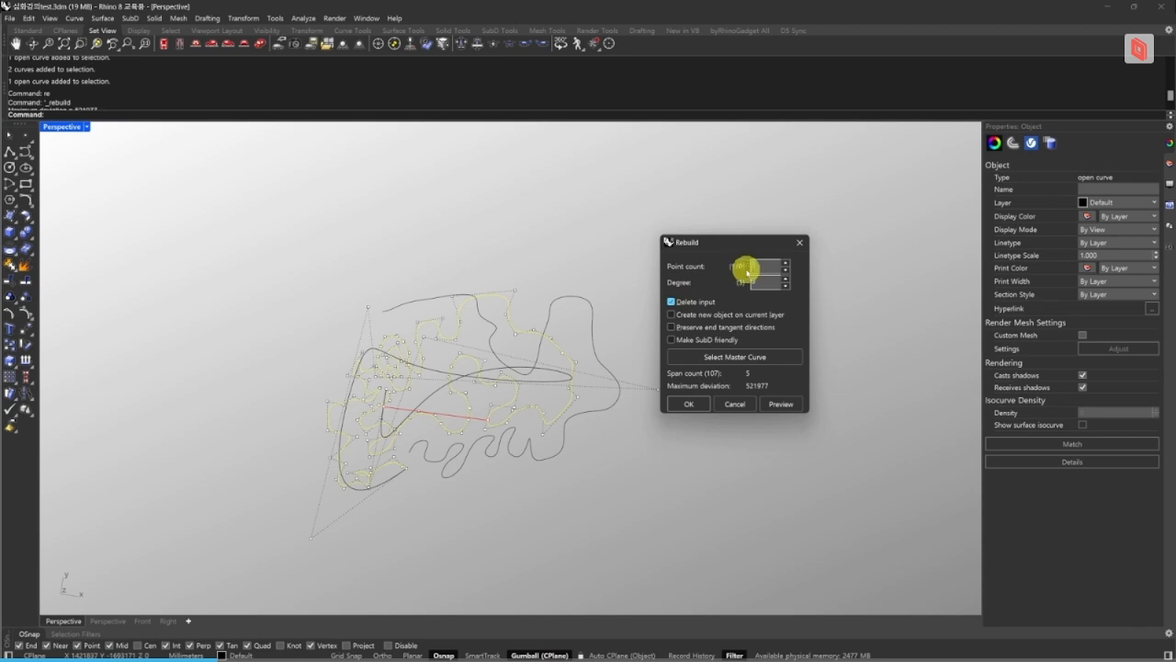
right_click_drag(448, 427, 480, 410)
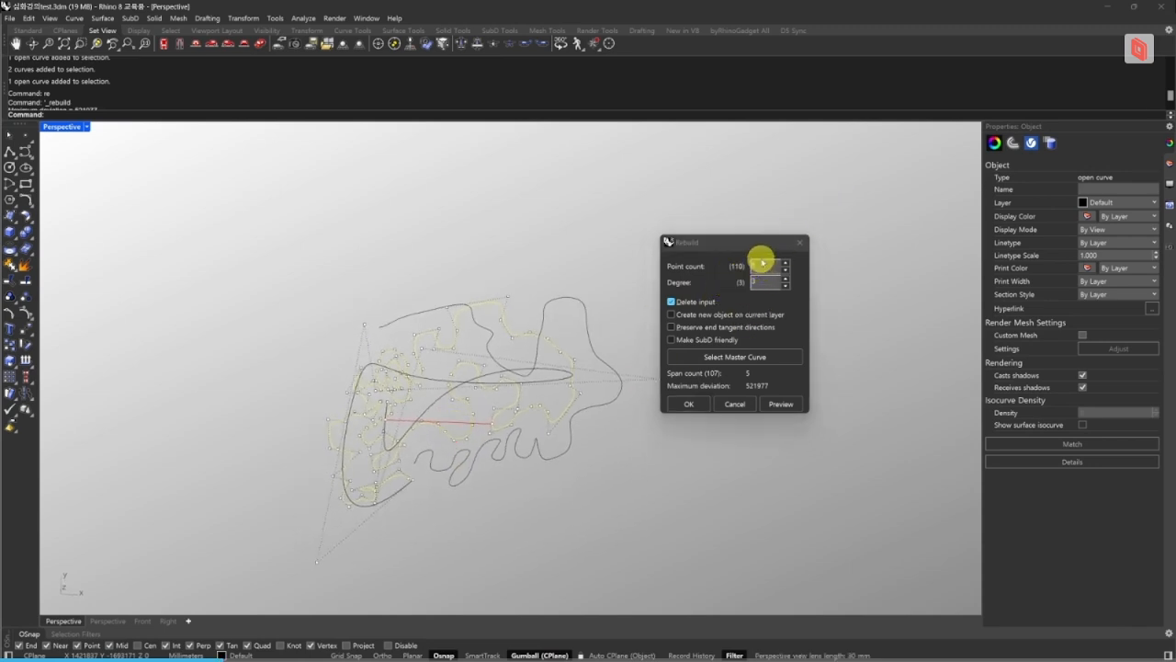
right_click_drag(411, 430, 486, 426)
key("Escape")
key("Escape")
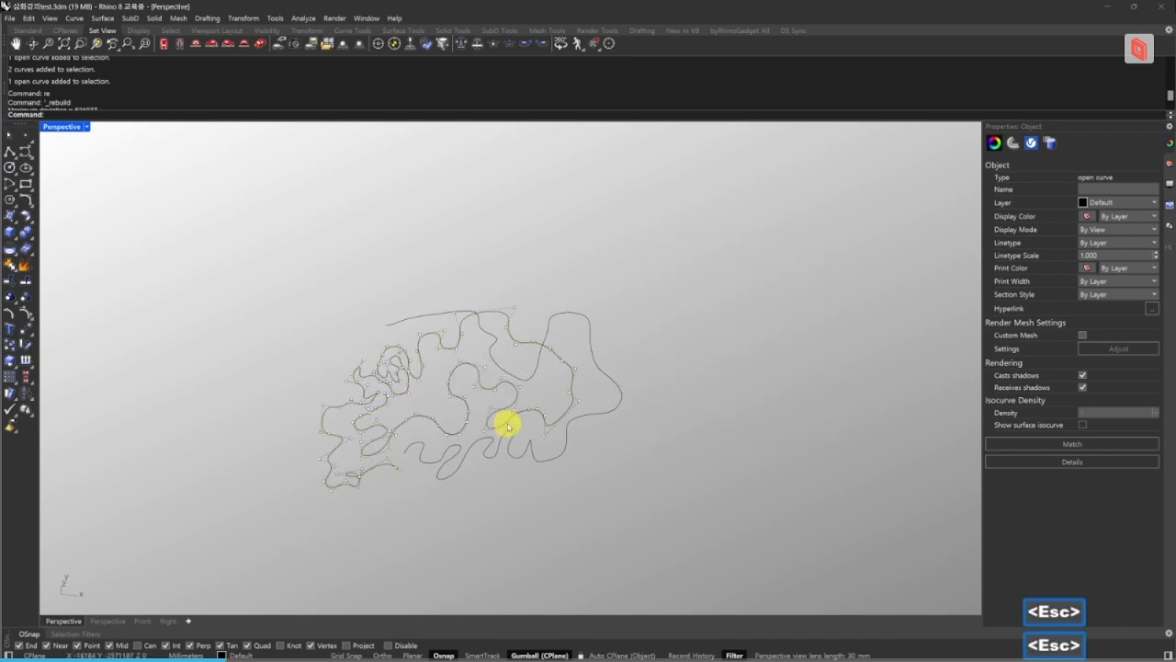
key("Escape")
key("Escape")
Duplicate the first sketched curve and place the copy in the empty area to the right of the originals.
left_click(521, 413)
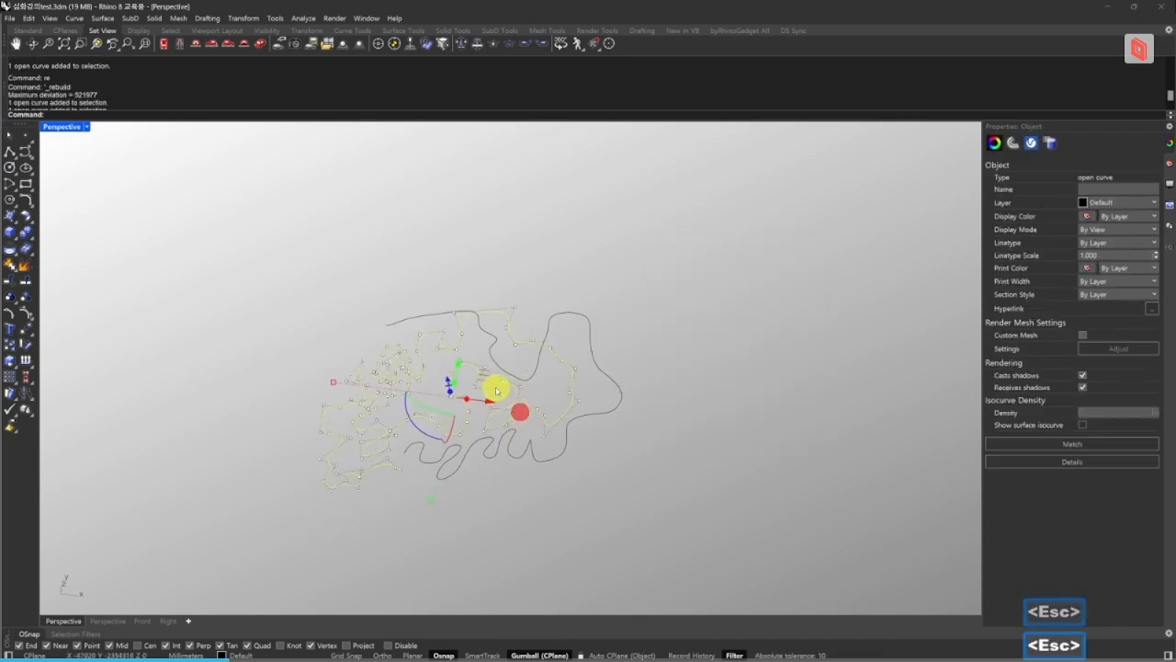
scroll(494, 386, "down", 2)
left_click_drag(498, 402, 845, 440, "alt")
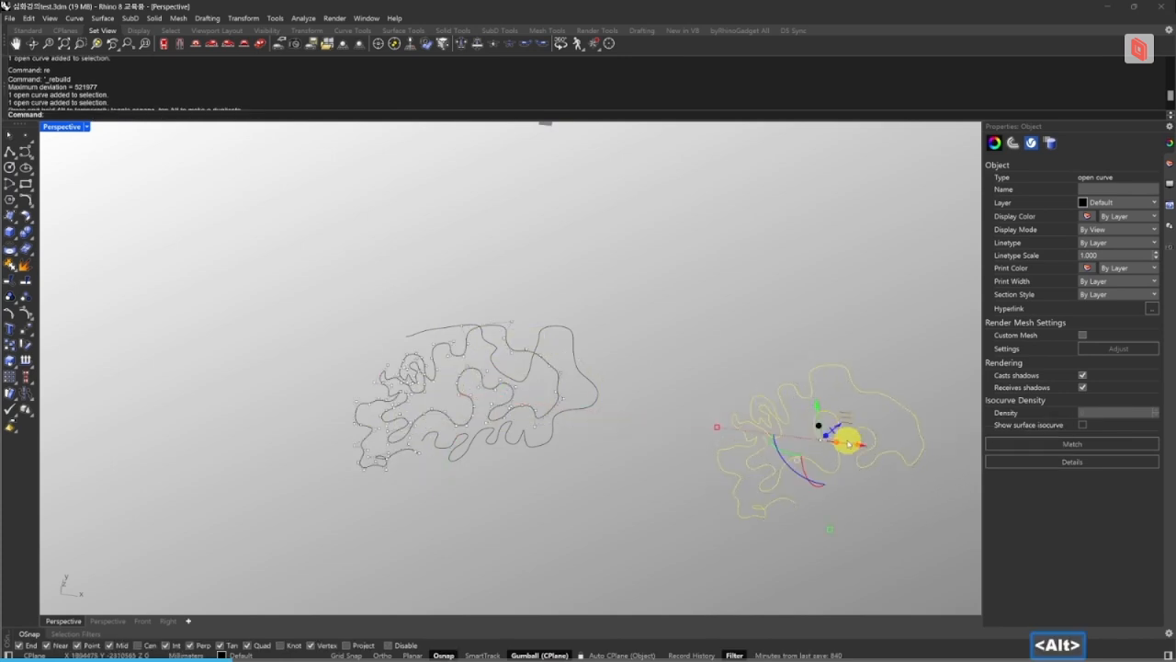
right_click_drag(835, 434, 731, 437)
key("Escape")
key("Escape")
key("Escape")
Try rebuilding the copied curve with 8 points and degree 3, and undo the rebuild.
left_click(771, 432)
type("re")
key("space")
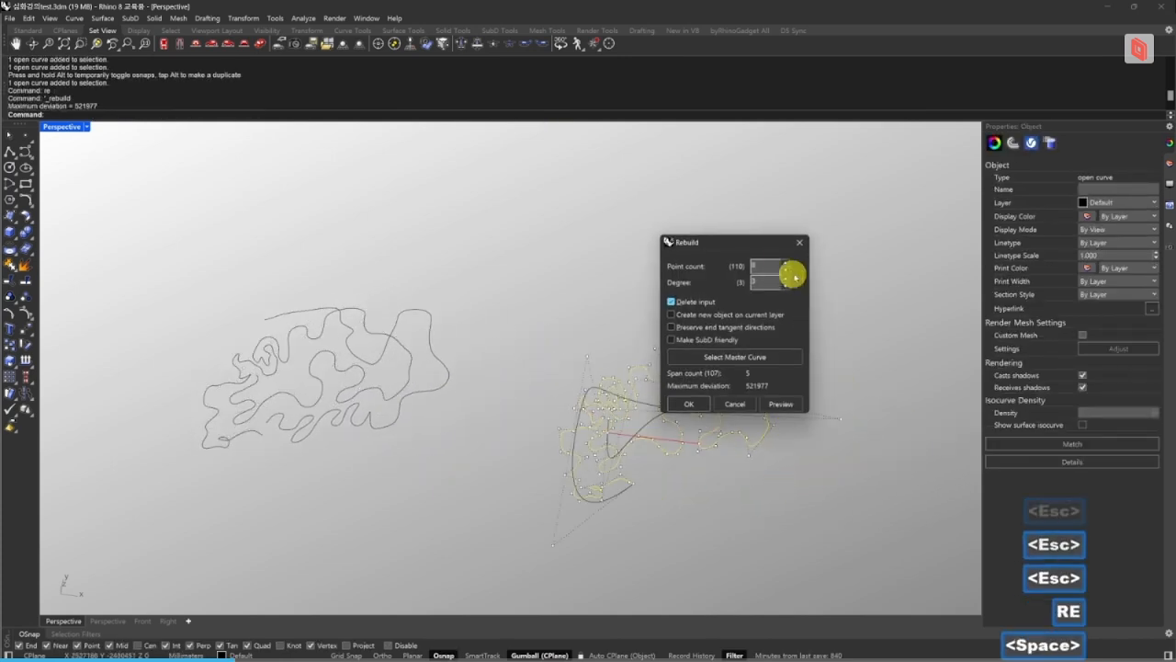
left_click_drag(768, 246, 855, 246)
left_click(795, 409)
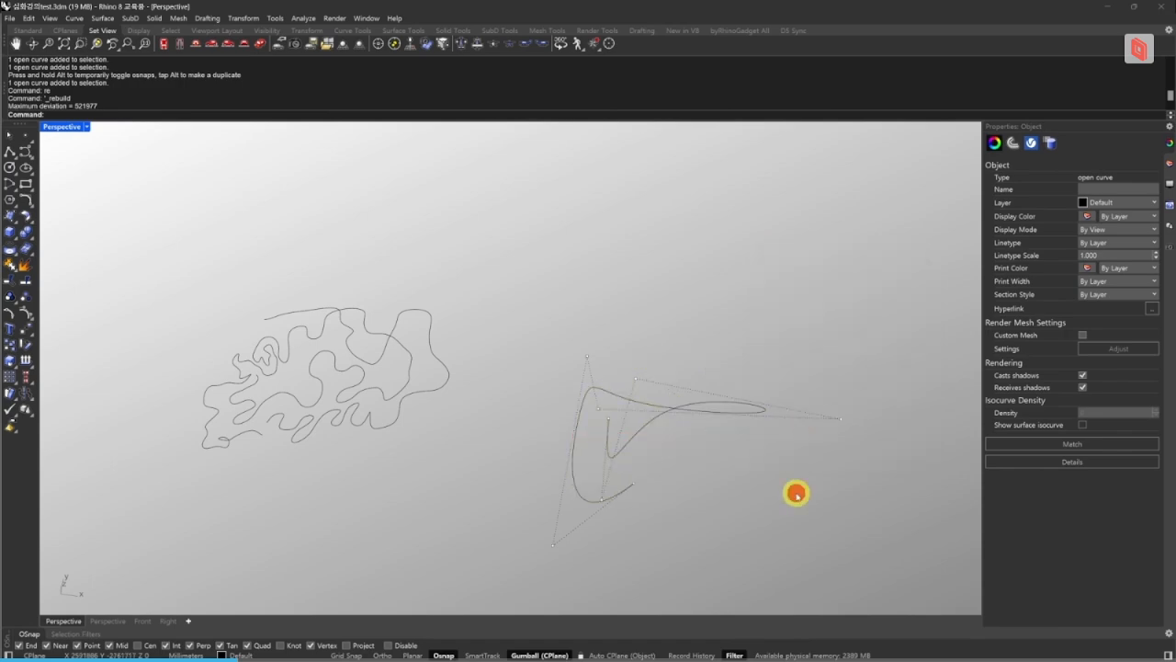
left_click(796, 491)
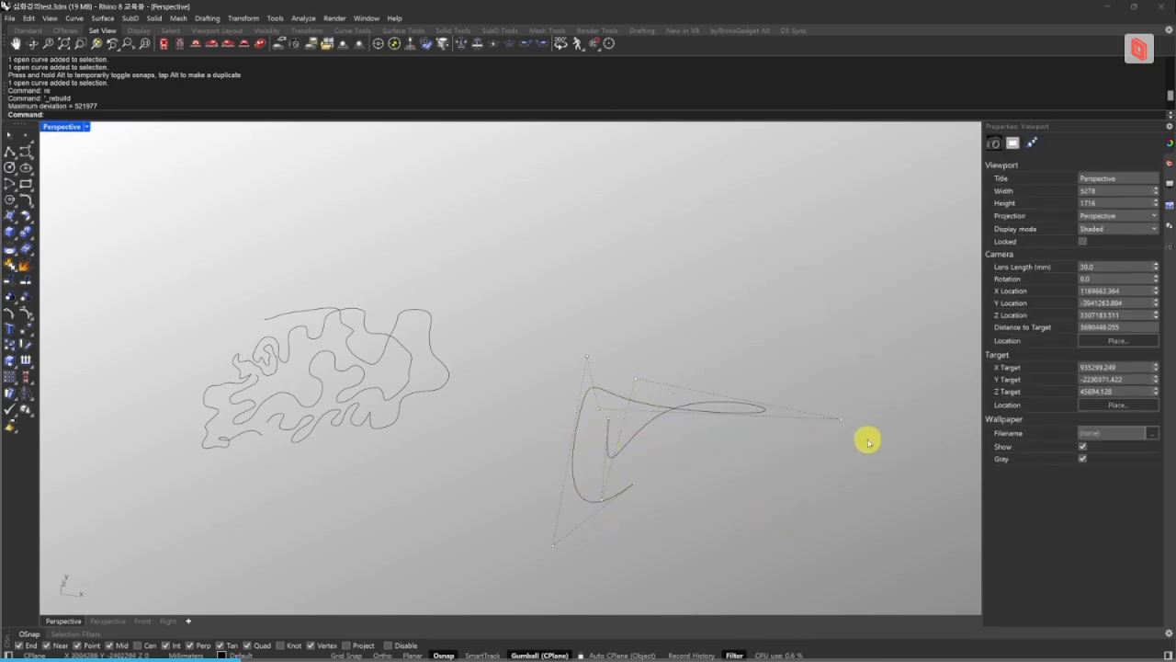
key("ctrl+z")
key("Escape")
key("Escape")
Rebuild the copied curve at degree 3 with a point count well above 8, keeping Delete input enabled.
left_click(772, 479)
type("re")
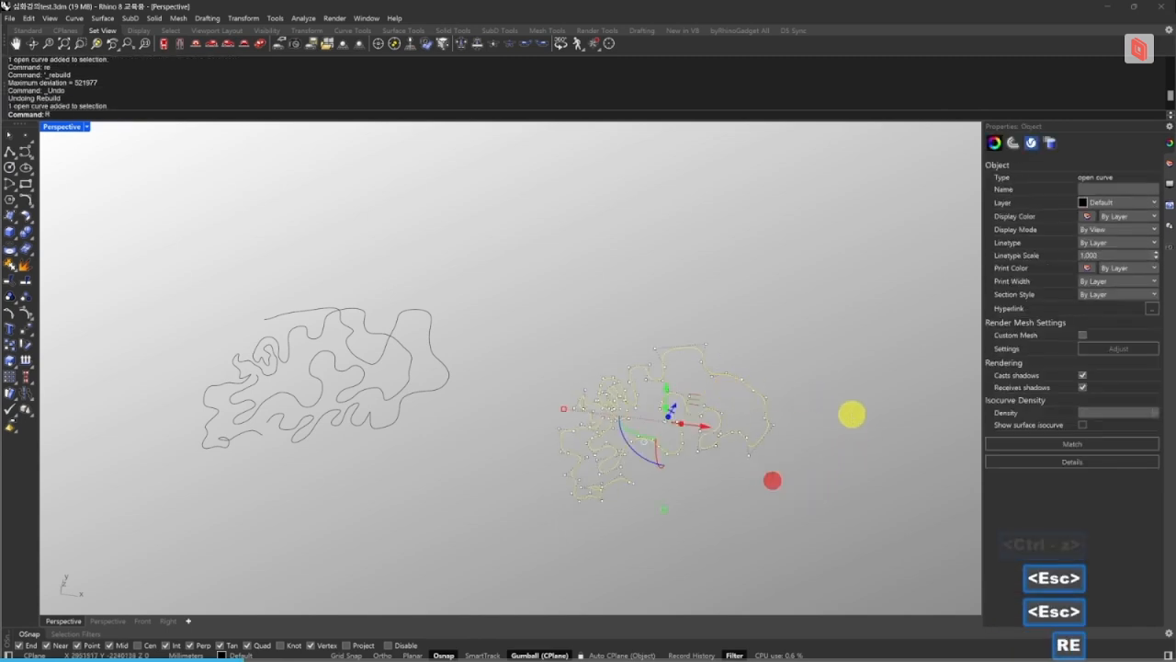
key("space")
left_click(873, 283)
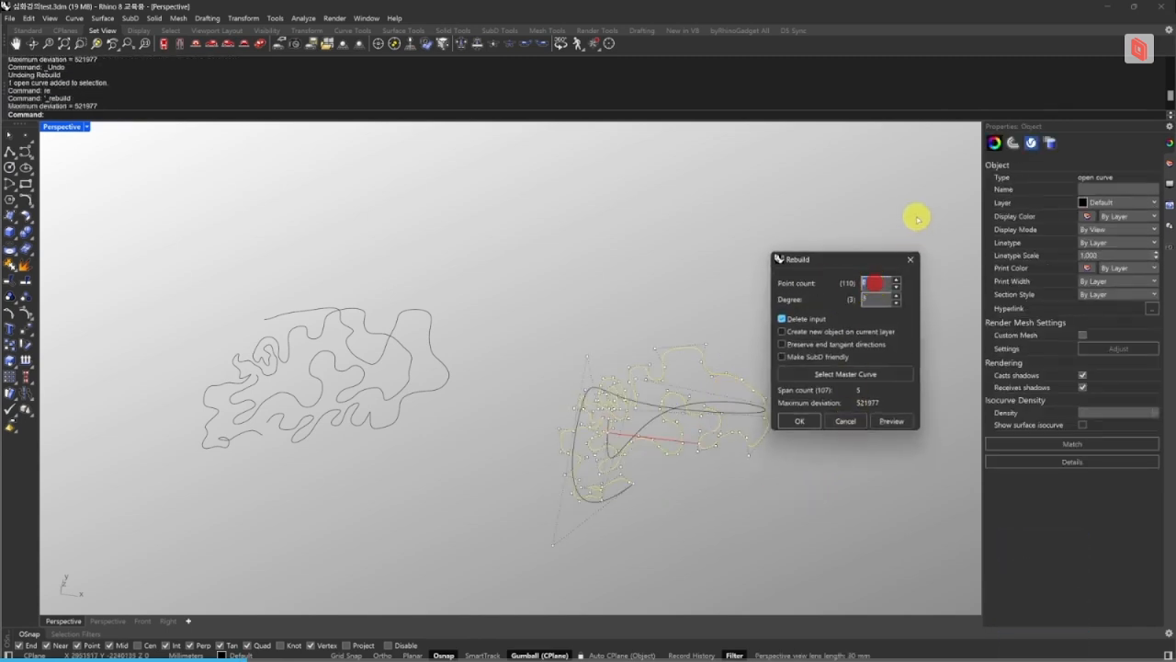
left_click(797, 420)
left_click(814, 500)
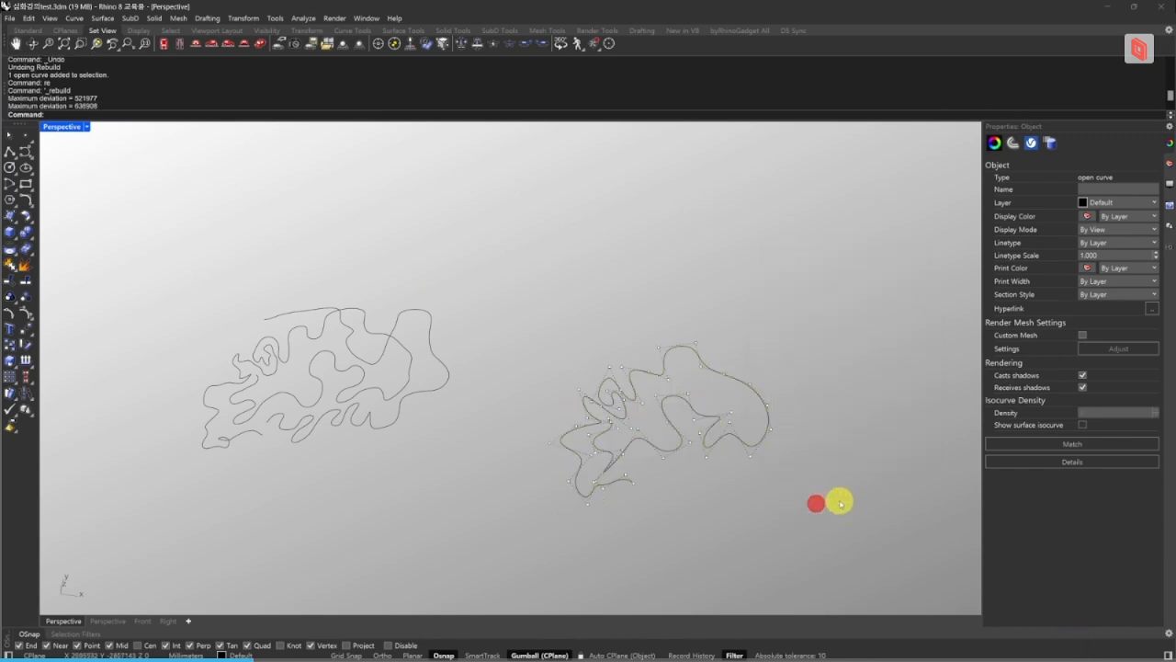
Undo and redo the rebuild to compare the copied curve's original and rebuilt shapes.
key("ctrl+z")
key("ctrl+y")
key("ctrl+z")
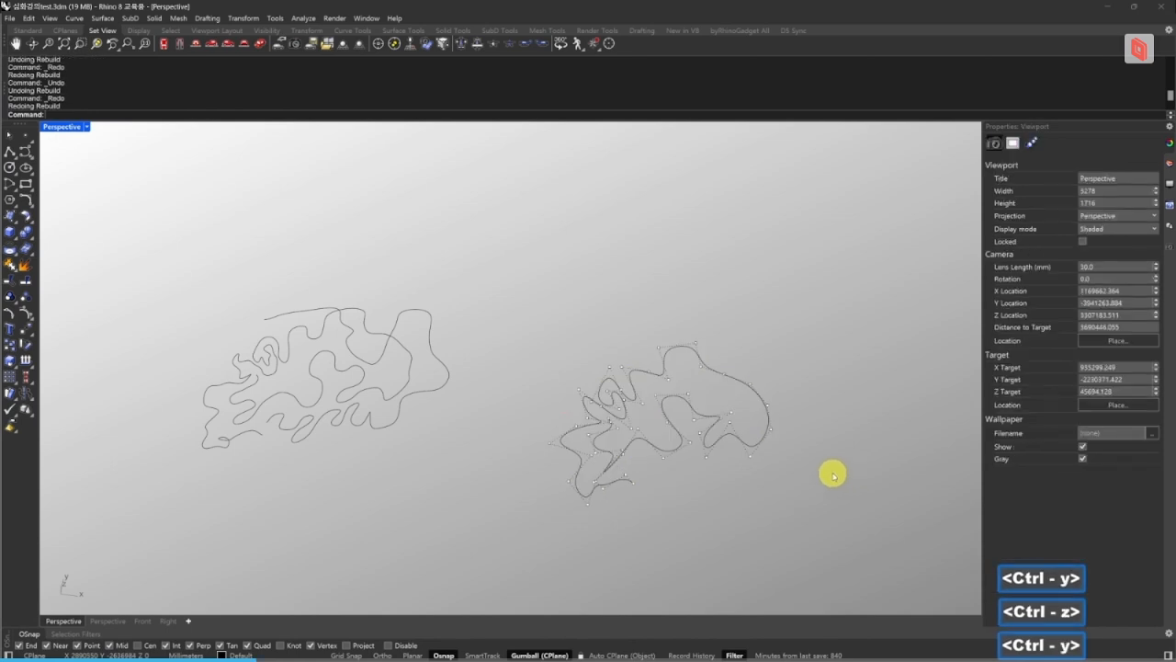
Compare the rebuilt and original shapes of the copied curve once more, and leave the rebuild undone.
scroll(781, 454, "up", 5)
key("ctrl+y")
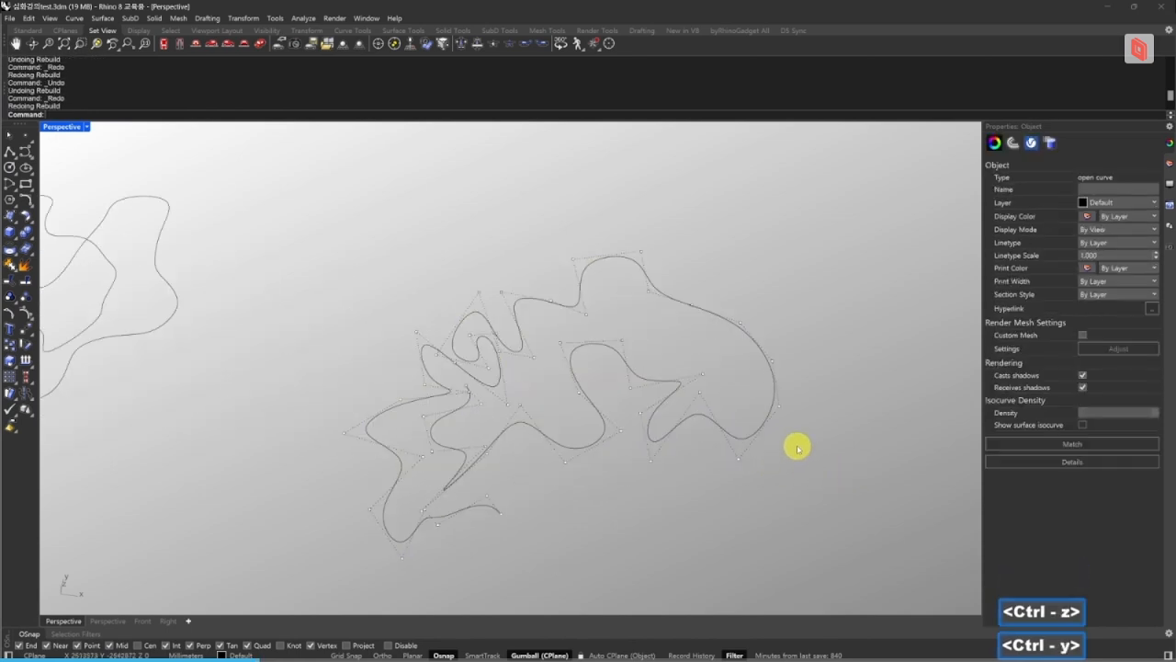
key("ctrl+z")
key("ctrl+y")
left_click(847, 438)
key("ctrl+Escape")
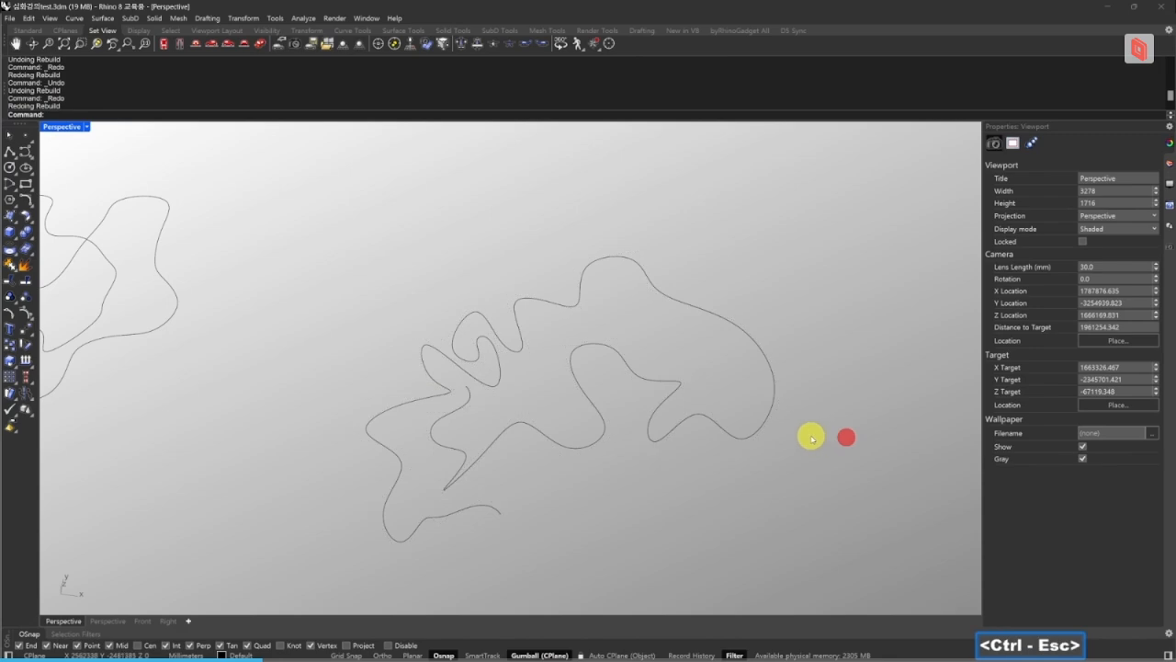
key("ctrl+a")
key("ctrl+z")
key("Escape")
key("Escape")
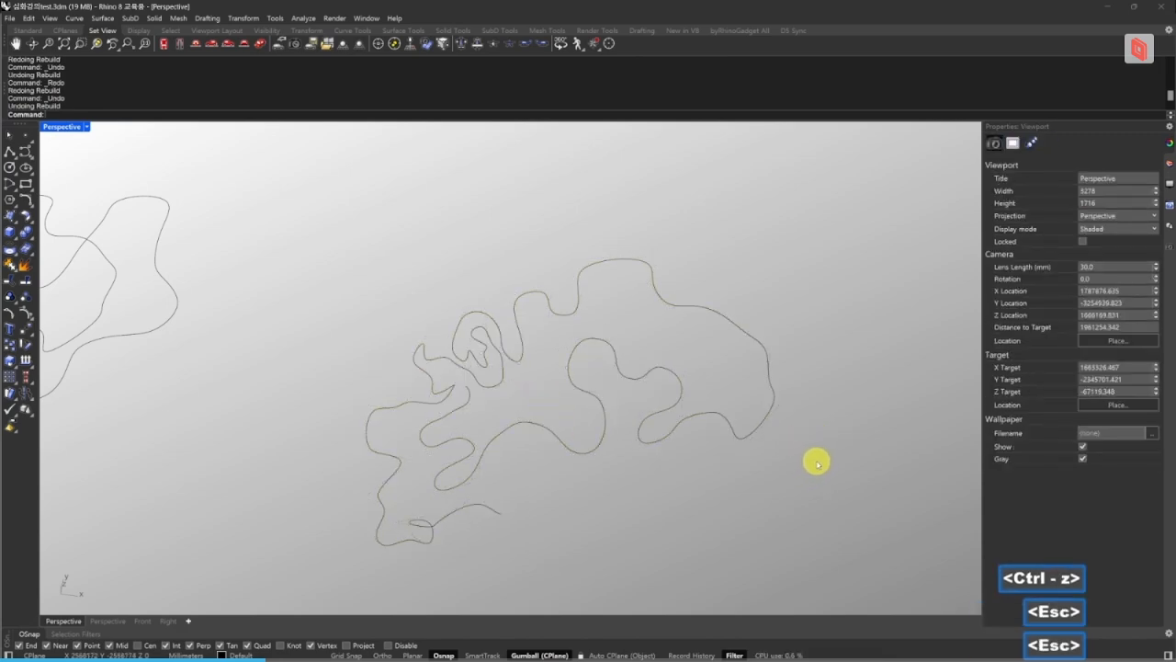
Rebuild the copied curve with 50 points and degree 3, with Delete input disabled so the source curve is kept.
left_click(772, 397)
type("re")
key("space")
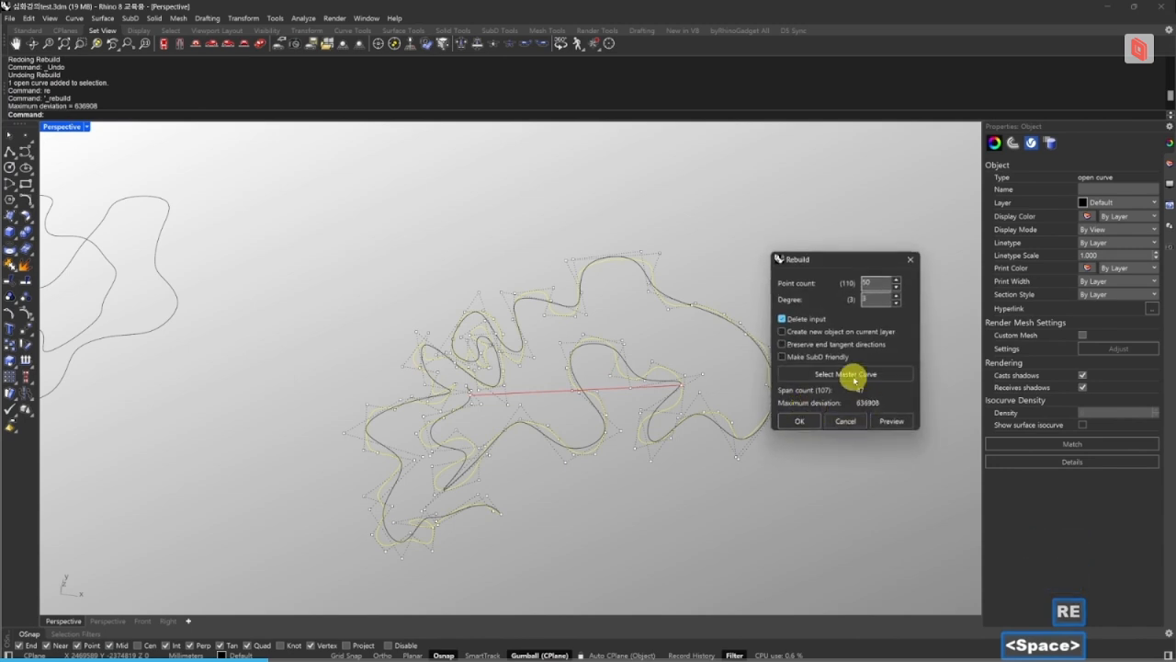
left_click(809, 319)
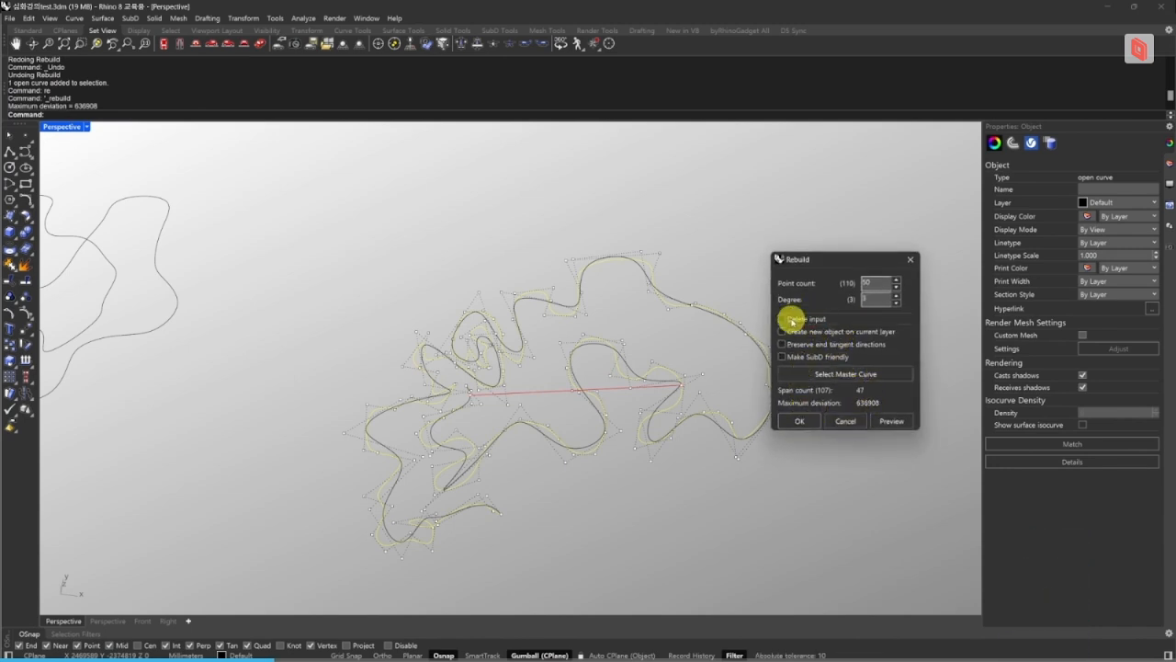
left_click(804, 421)
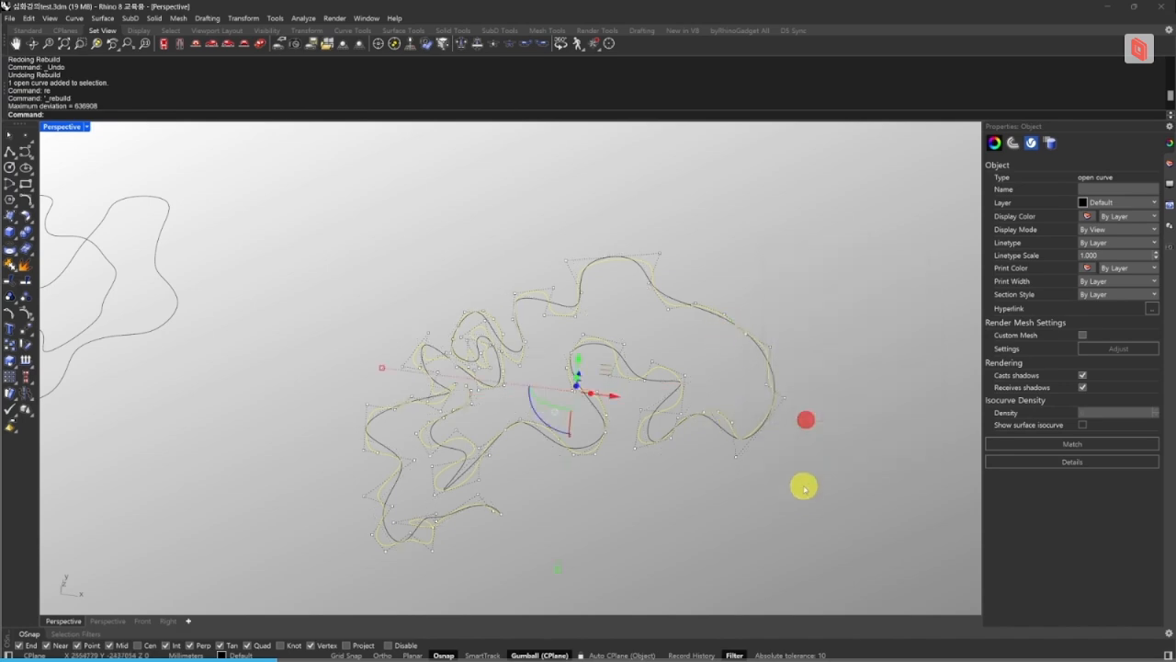
key("Escape")
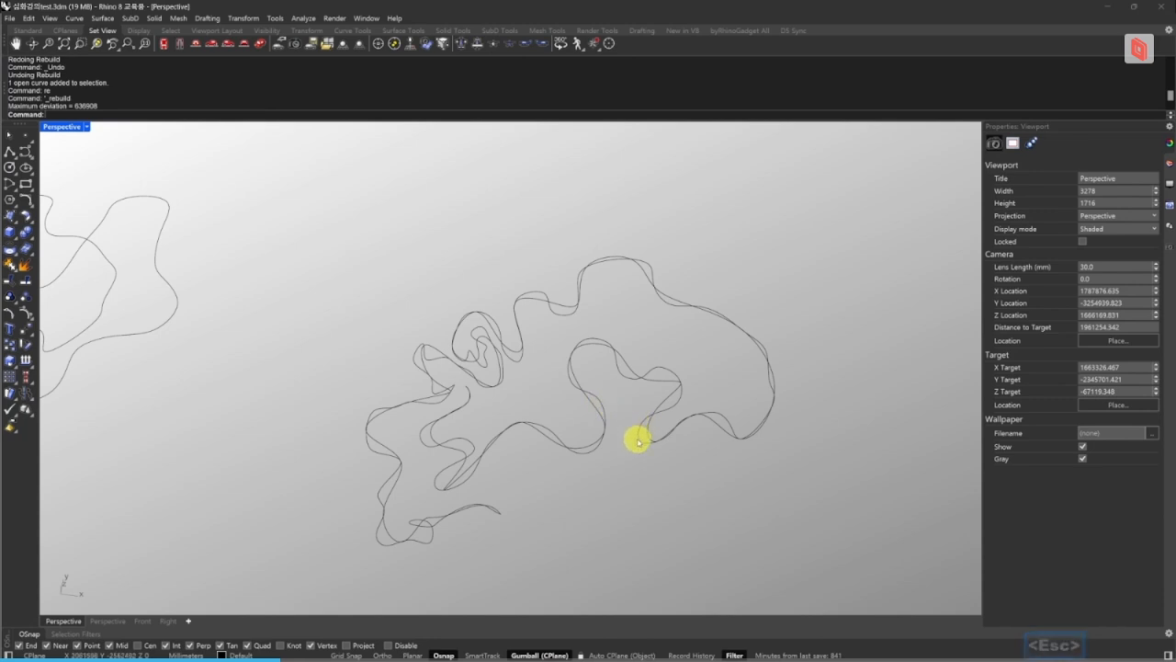
Select the last created curve, the 50-point rebuild, and delete it.
type("SR")
key("space")
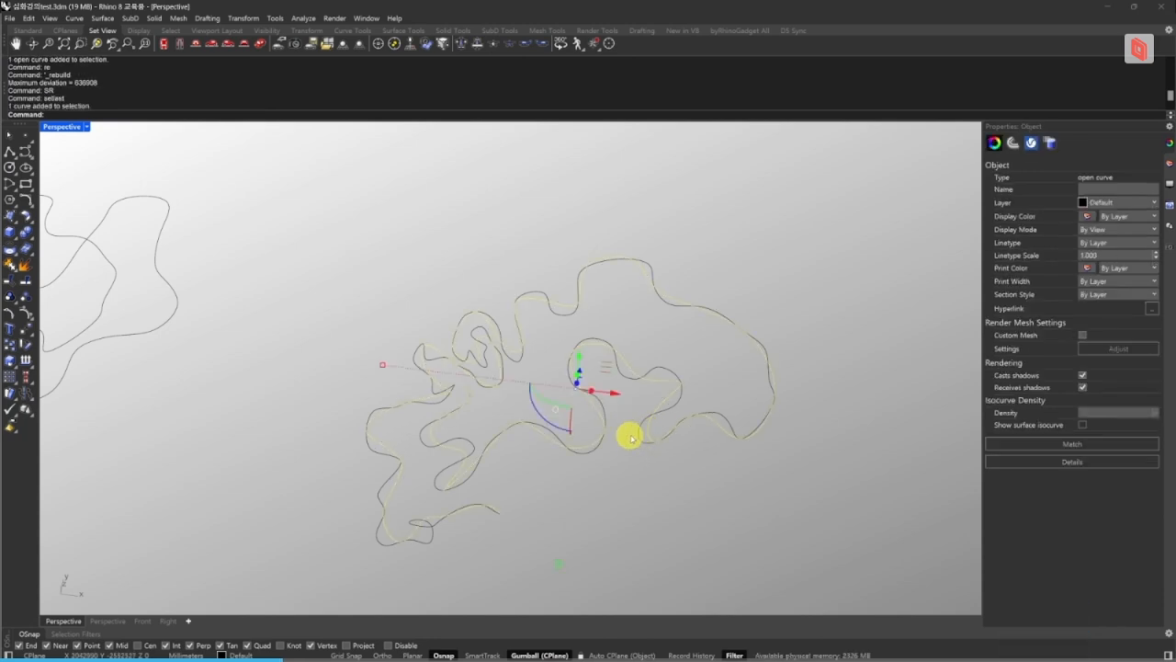
mouse_move(631, 433)
right_mouse_down()
mouse_move(622, 415)
mouse_move(652, 425)
right_mouse_up()
type("E")
key("space")
Try rebuilding the copied curve with 80 points and degree 3 without deleting the input, and undo the rebuild.
left_click(727, 412)
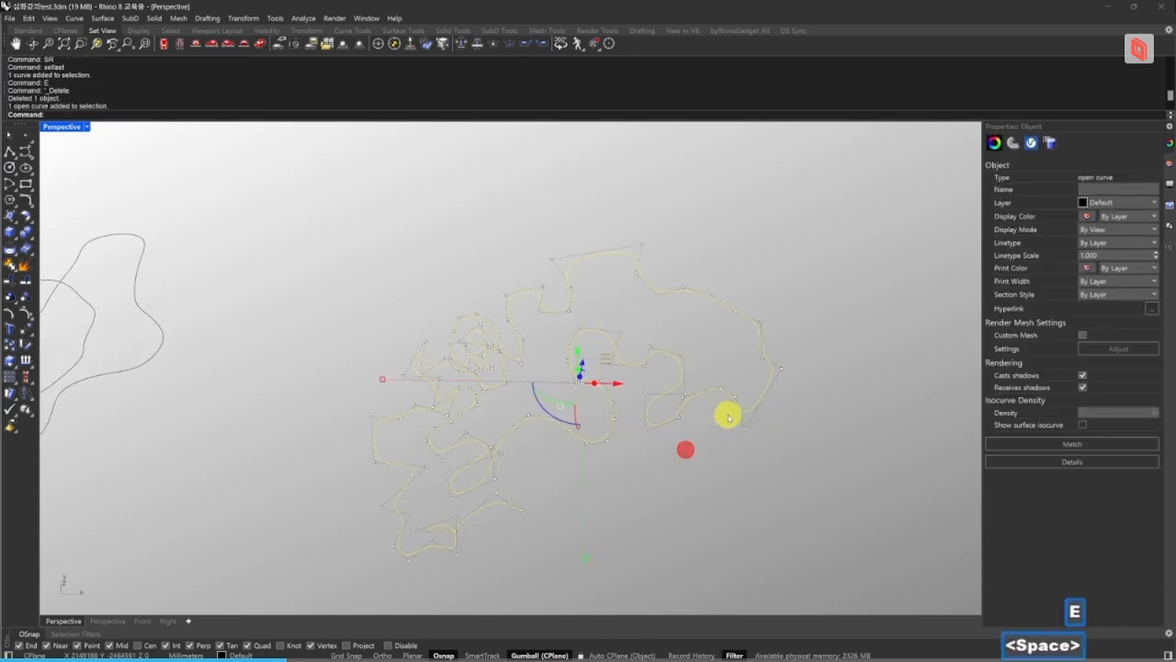
type("re")
key("space")
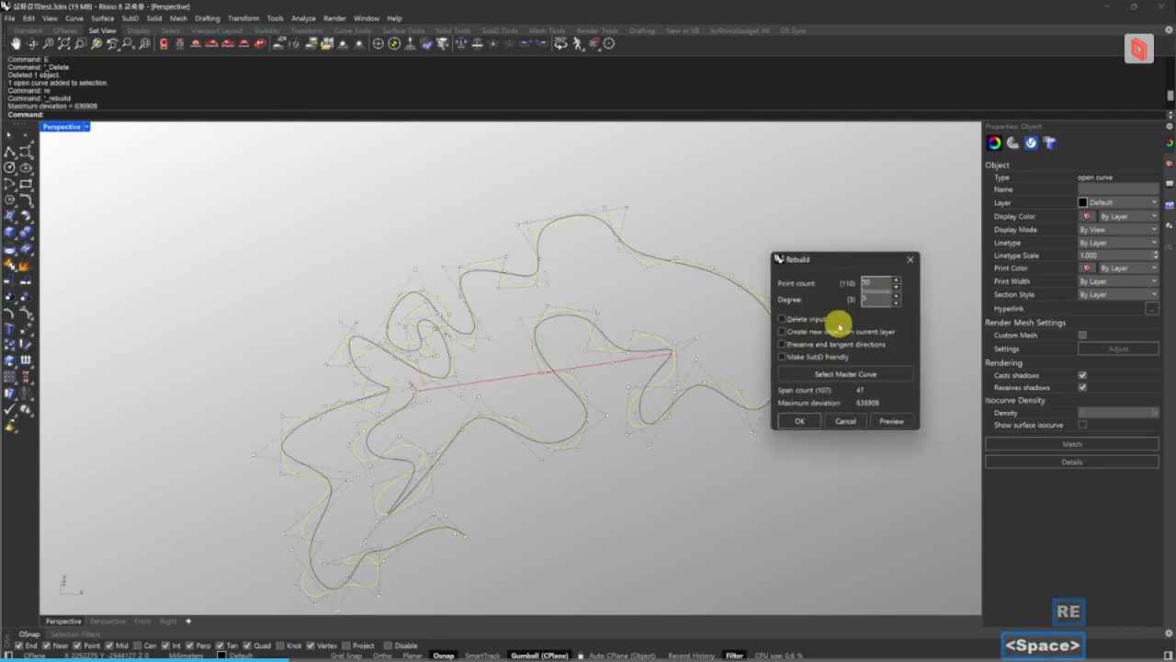
double_click(876, 283)
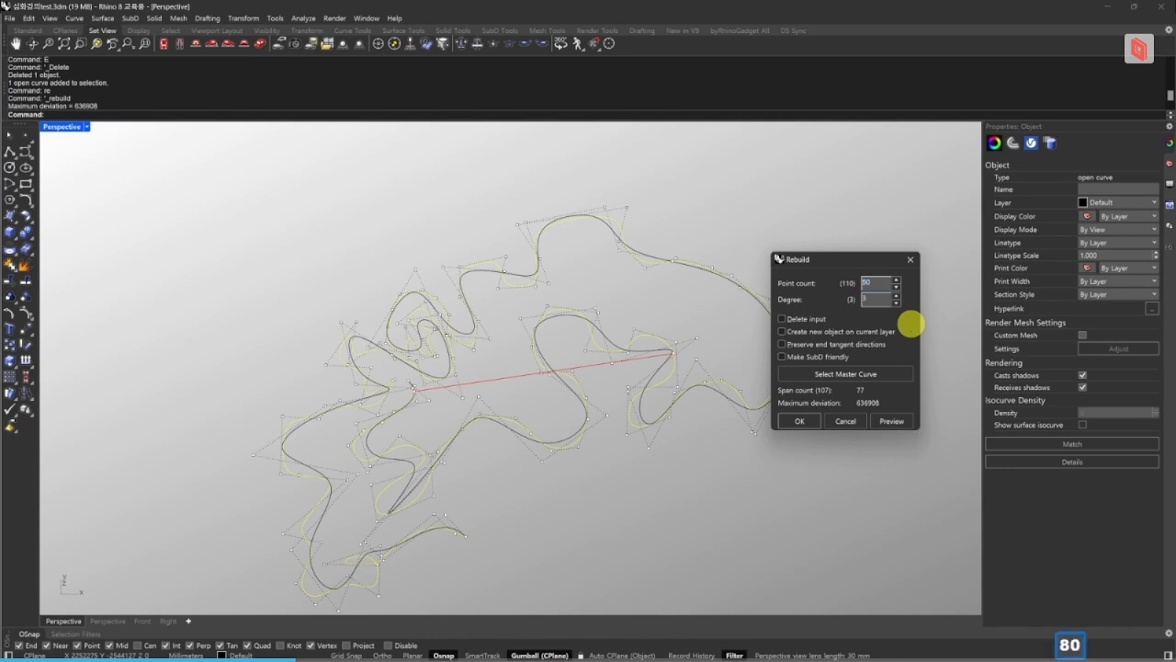
left_click(799, 422)
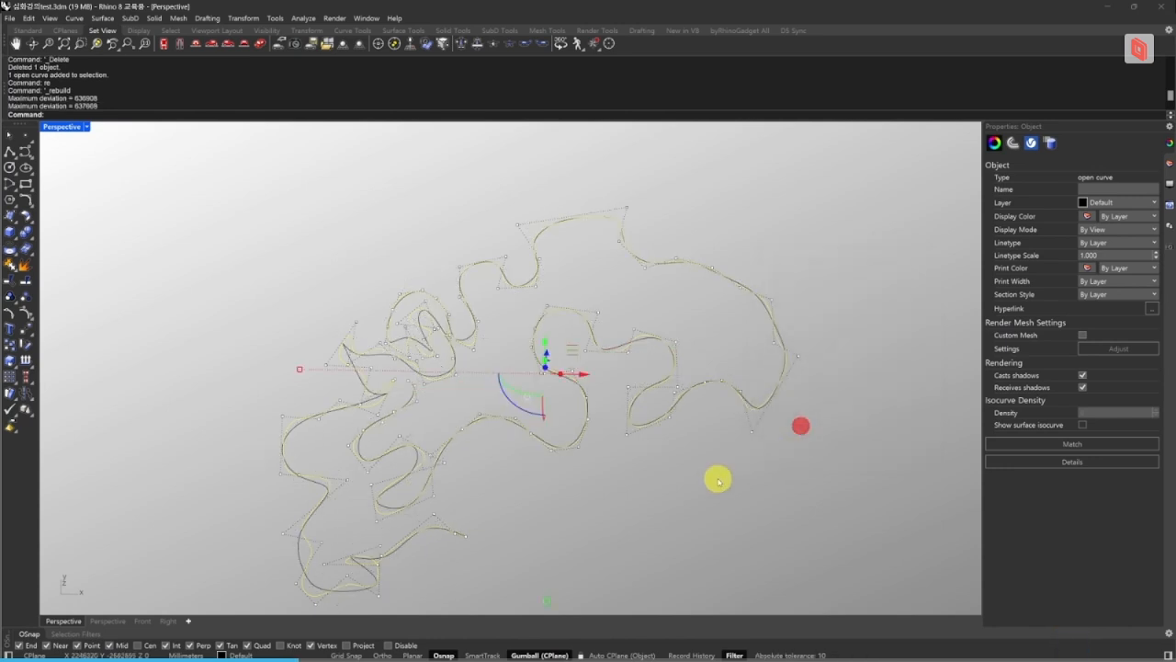
left_click(716, 482)
key("ctrl+z")
key("Escape")
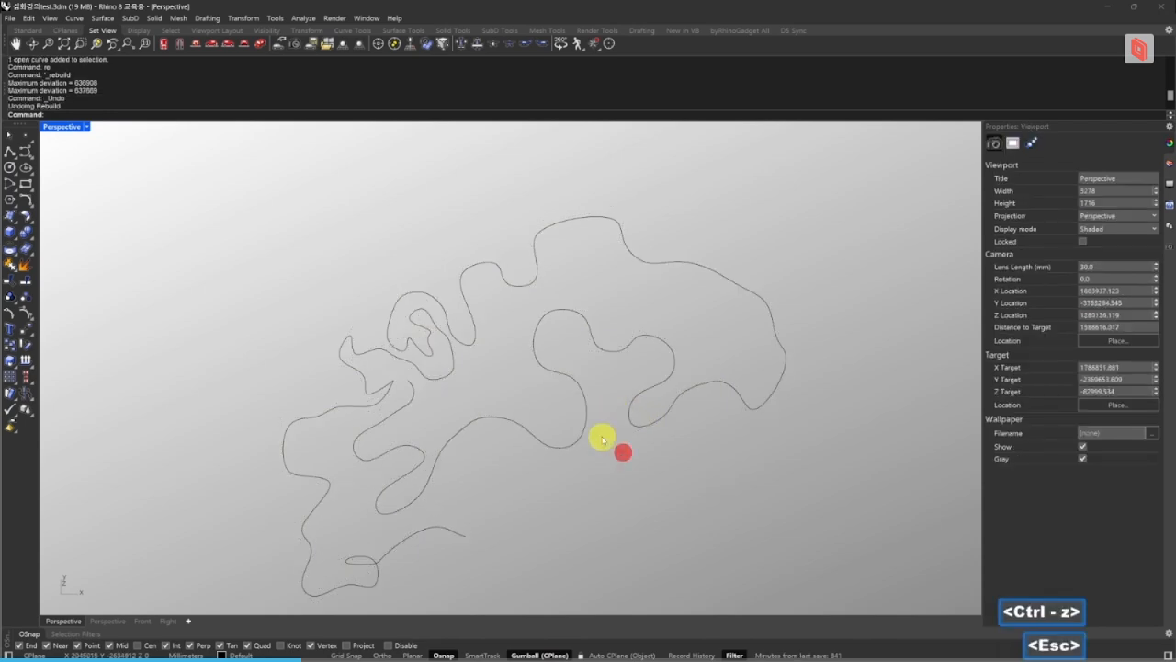
Rebuild the copied curve with 800 points and degree 3, leaving Delete input disabled.
scroll(402, 404, "up", 8)
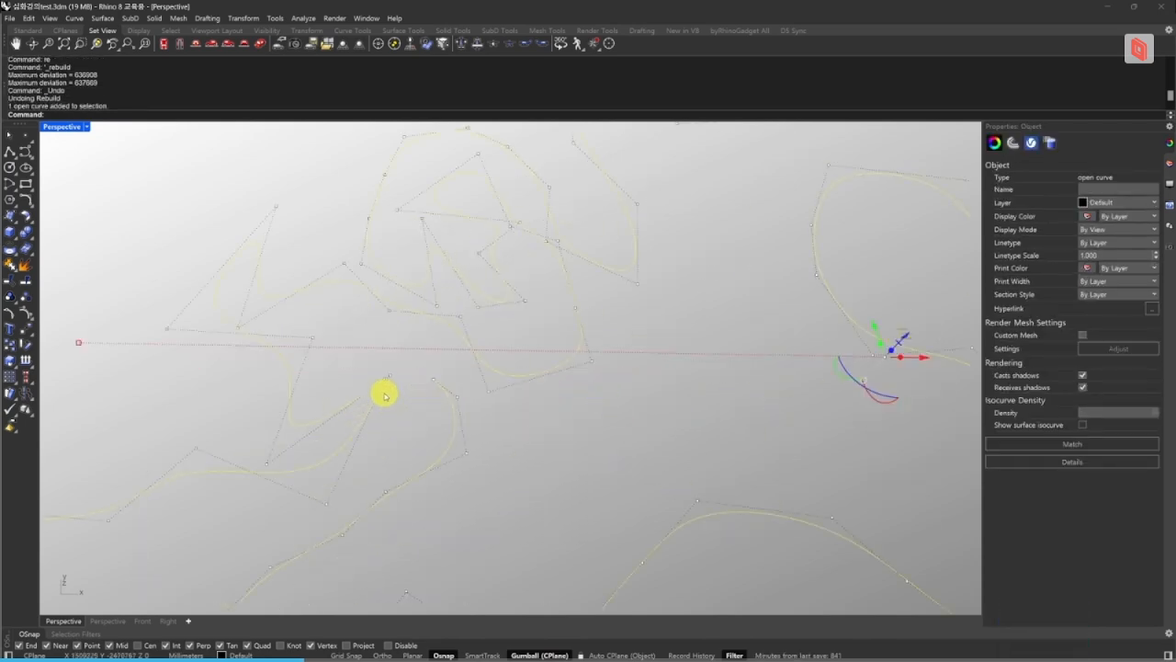
scroll(394, 364, "down", 8)
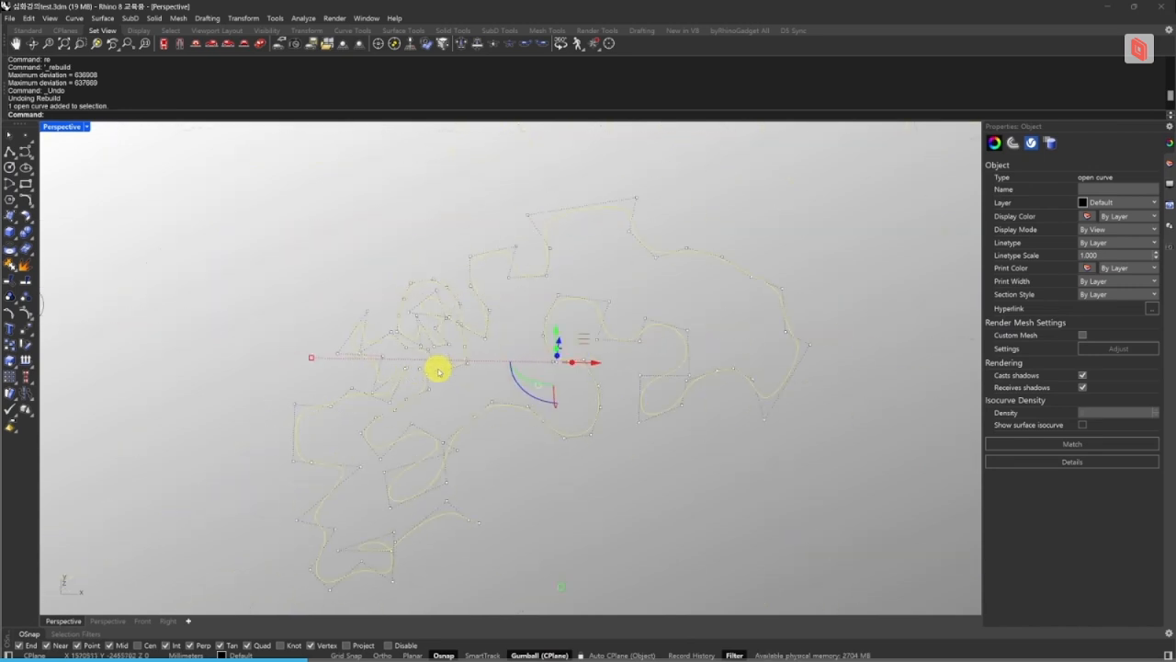
type("re")
key("space")
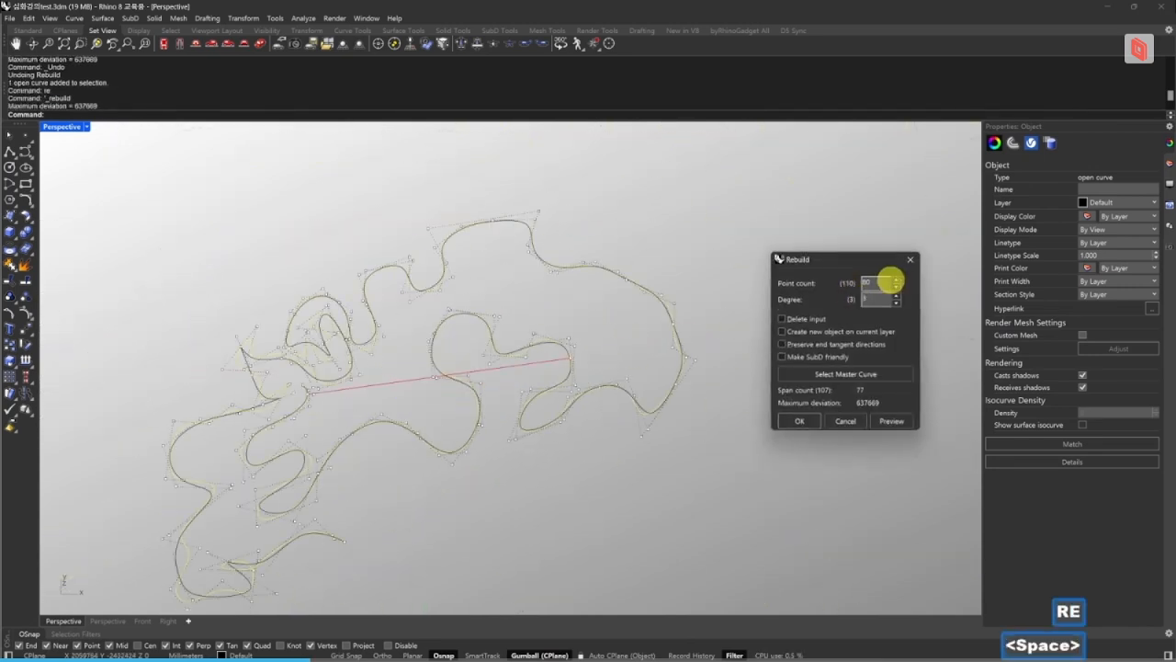
double_click(878, 282)
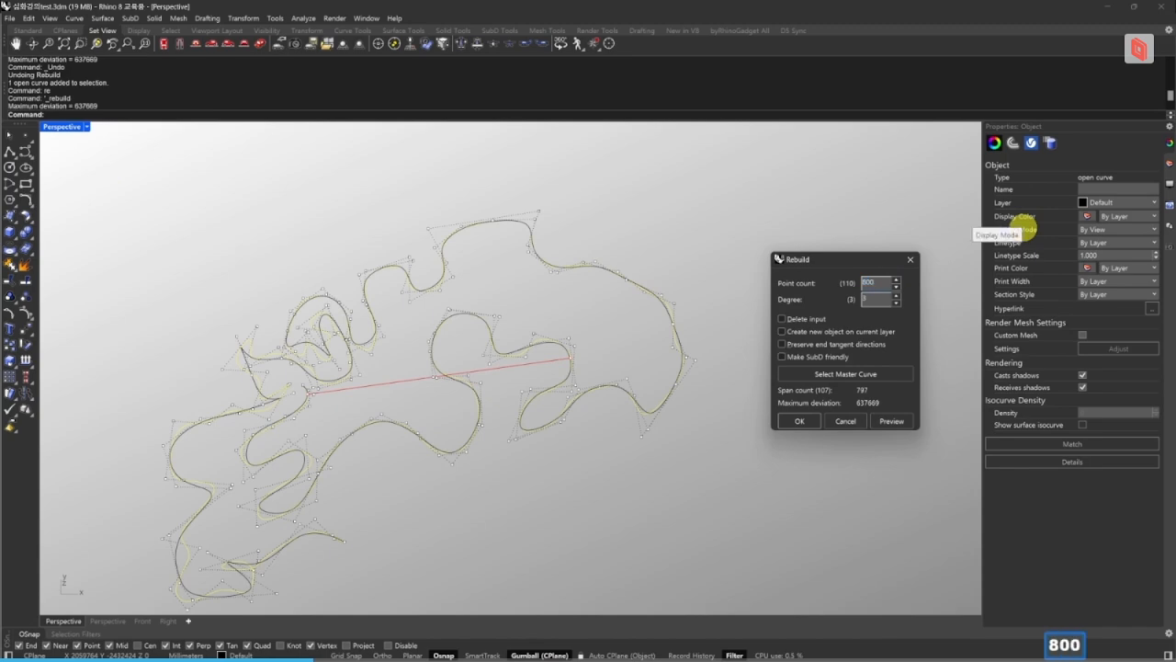
left_click(795, 423)
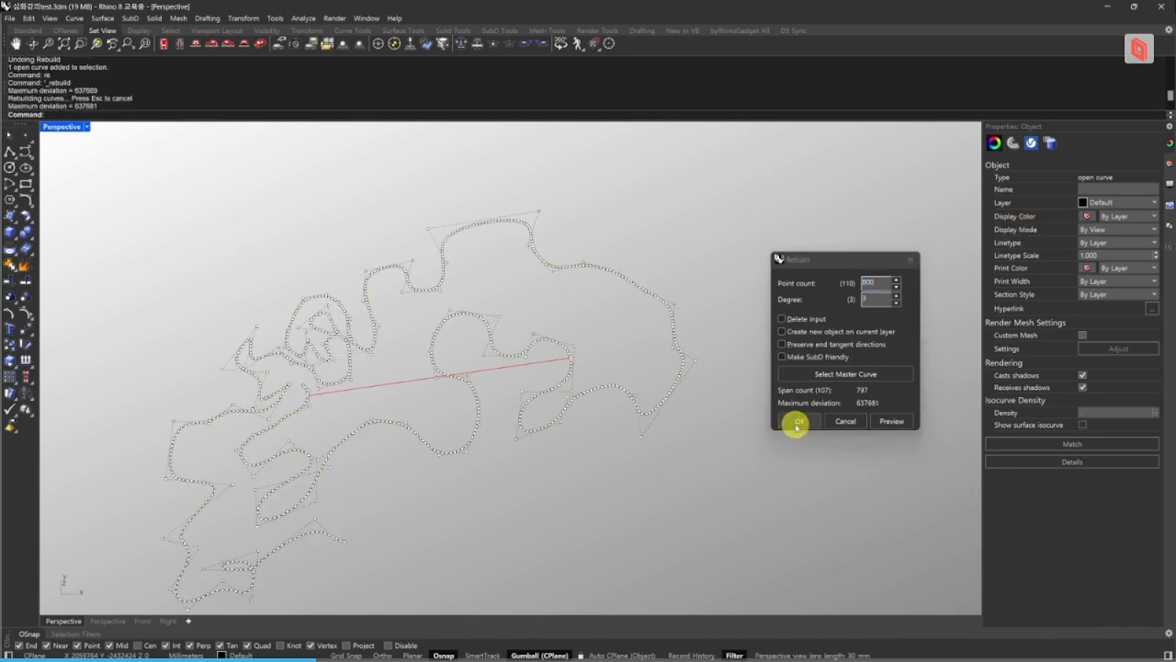
left_click(635, 448)
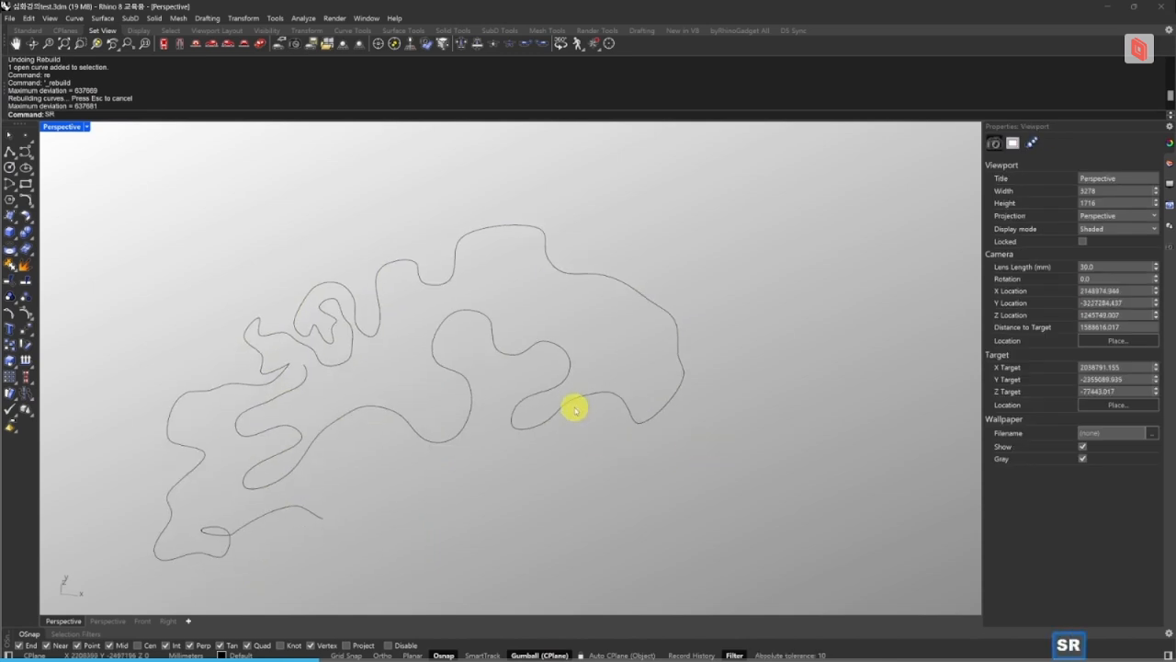
Select the last created curve, the 800-point rebuild, and move it into the empty space to the right of its source.
key("space")
scroll(575, 409, "down", 3)
left_click_drag(545, 396, 764, 401)
left_click(832, 490)
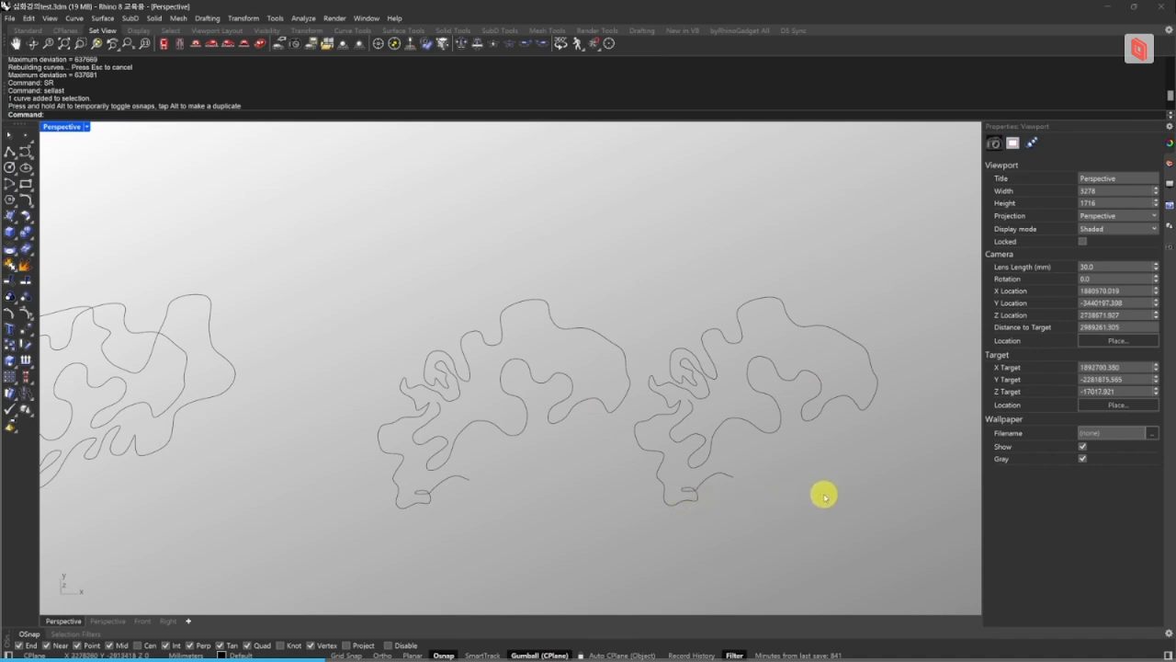
Display the control points of the source curve and the 800-point curve together, then examine the source curve's points alone.
left_click_drag(821, 490, 699, 465)
type("QR")
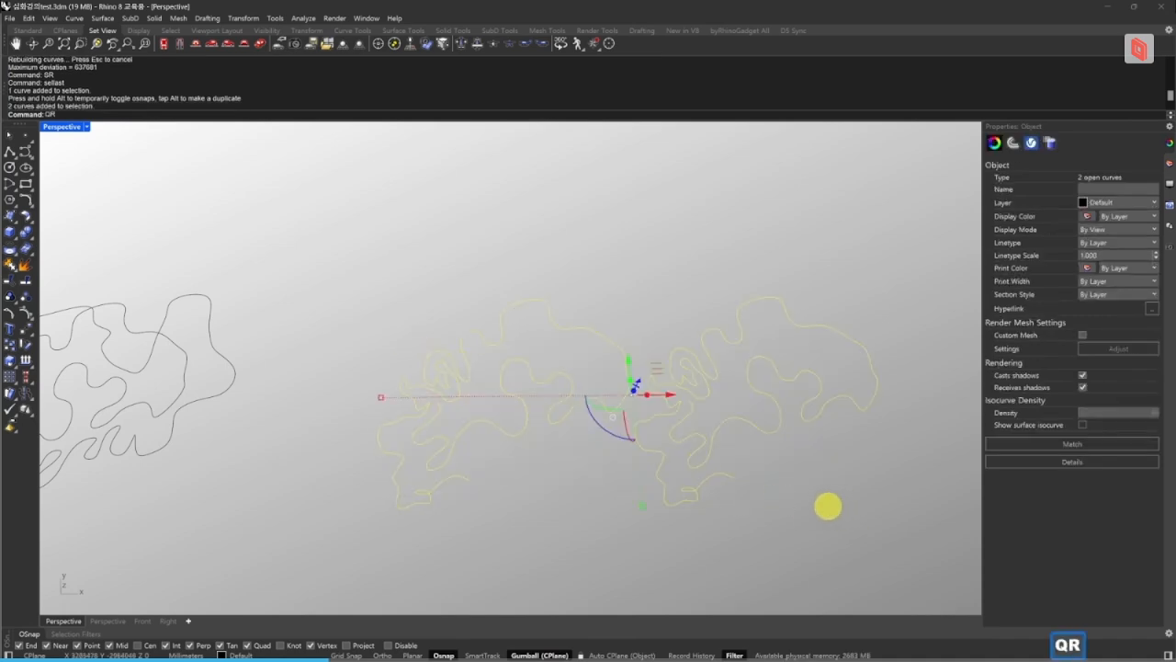
key("space")
scroll(660, 427, "up", 2)
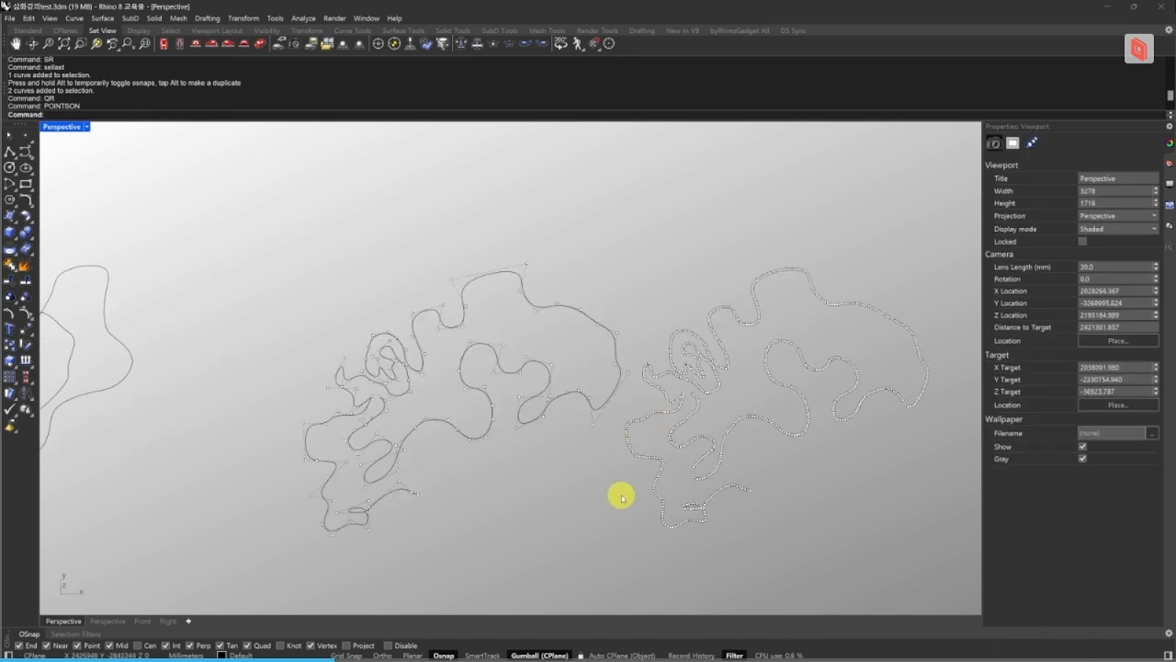
key("Escape")
key("Escape")
left_click_drag(591, 441, 455, 340)
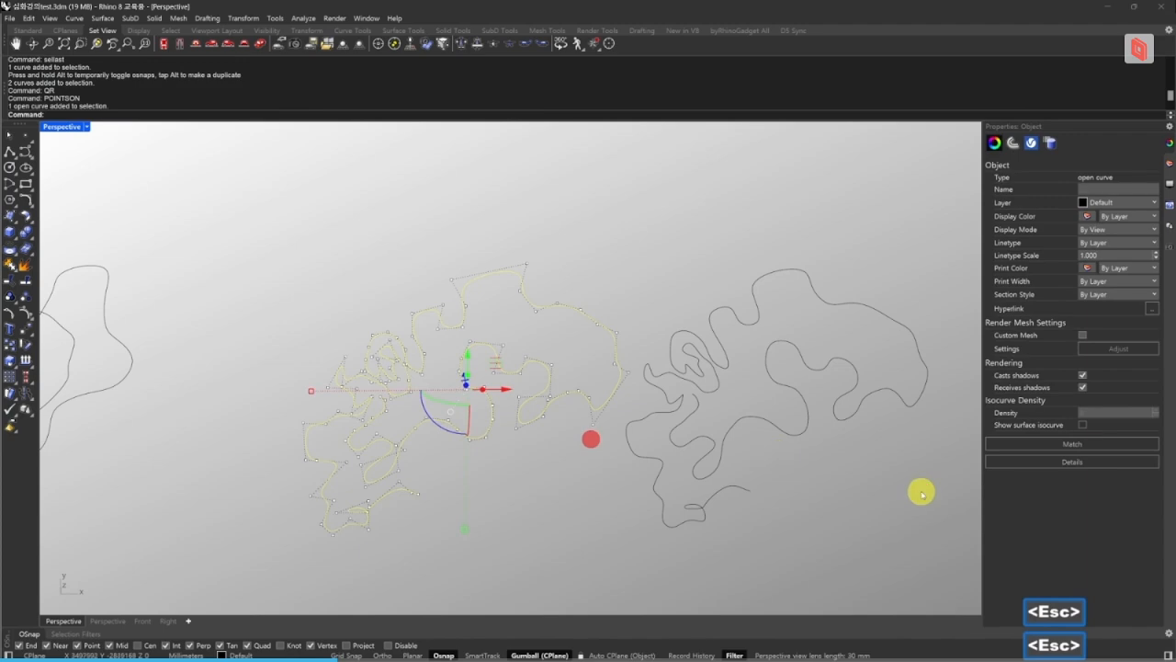
Rebuild the 800-point curve with 110 points and degree 3, keeping the input curve.
left_click_drag(854, 489, 781, 423)
right_click_drag(475, 375, 631, 413)
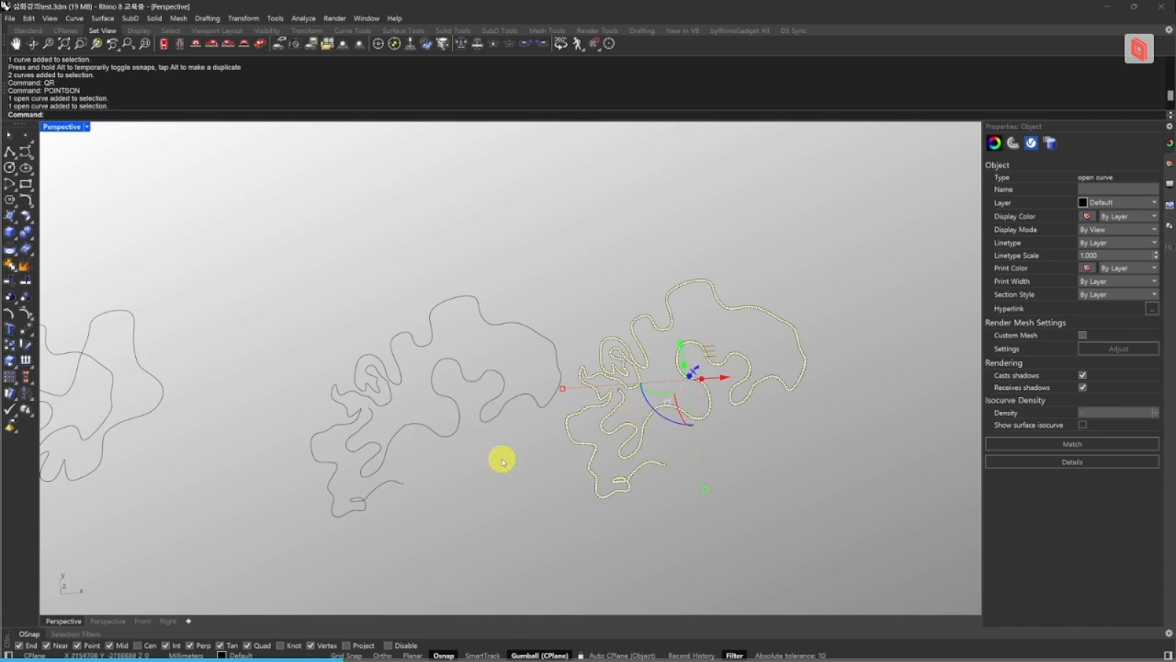
type("re")
key("space")
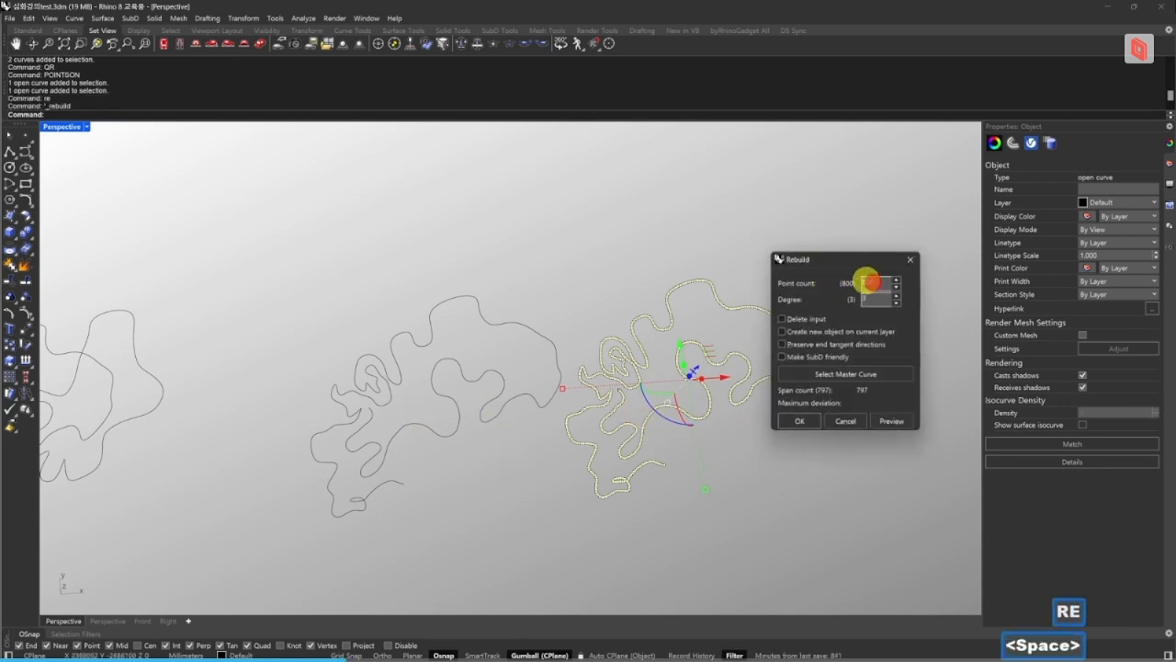
double_click(867, 283)
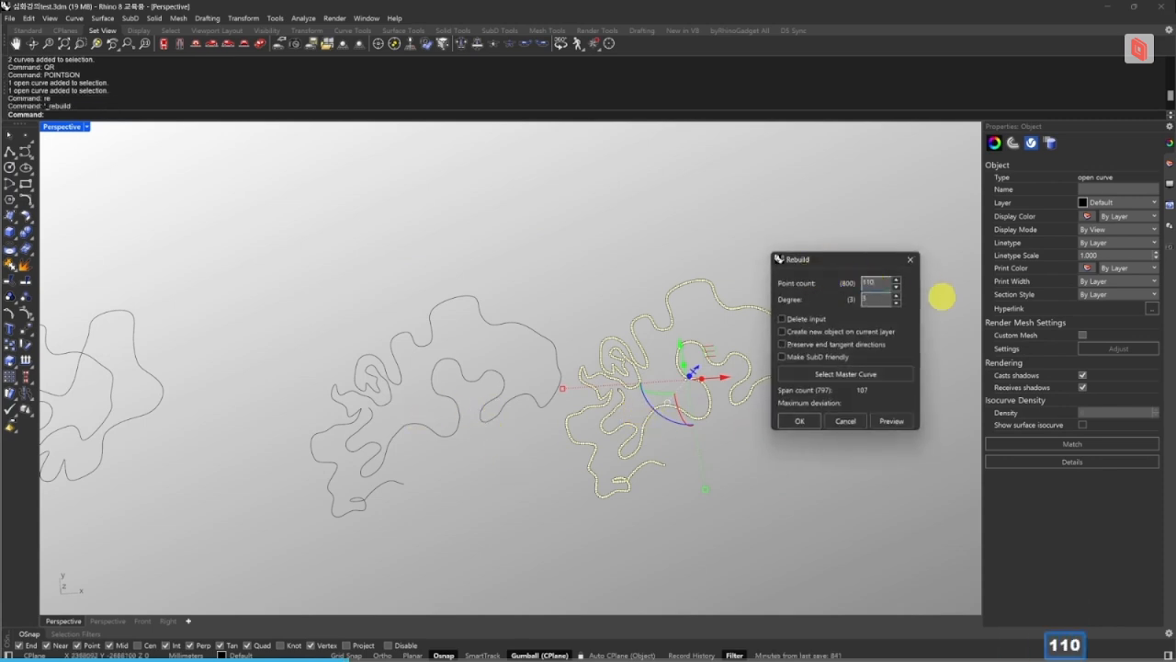
left_click(800, 421)
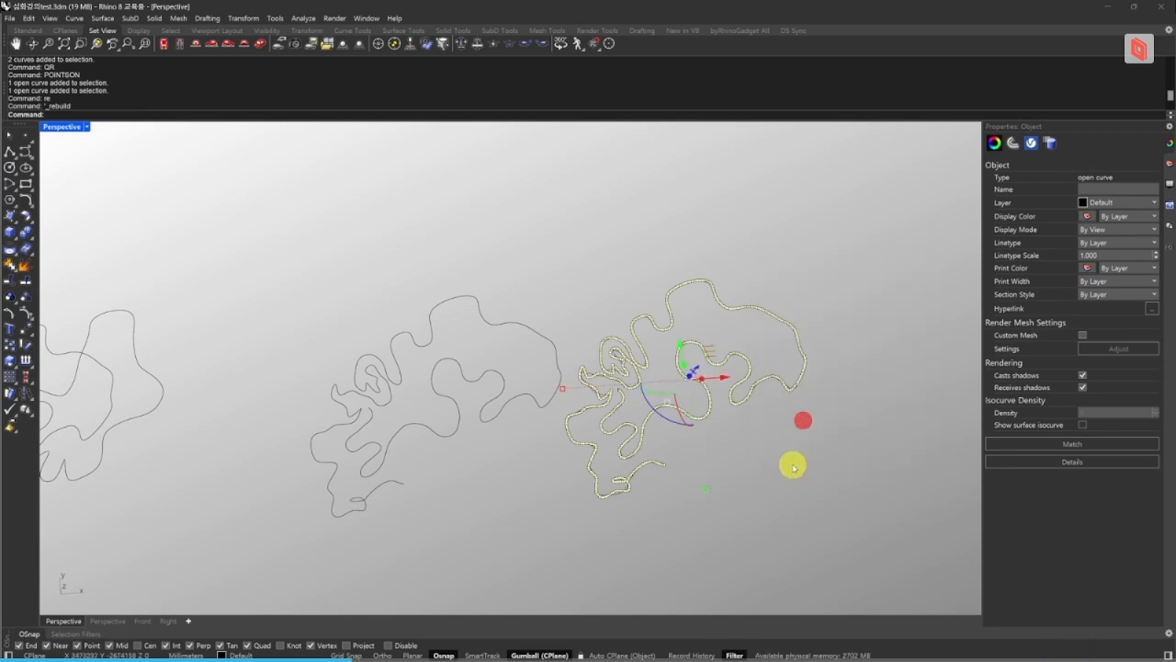
left_click(788, 465)
Select the last created 110-point curve, move it to the right of the 800-point curve, and undo the move.
key("space")
right_click_drag(748, 414, 615, 391, "shift")
left_click_drag(597, 354, 808, 364)
key("Escape")
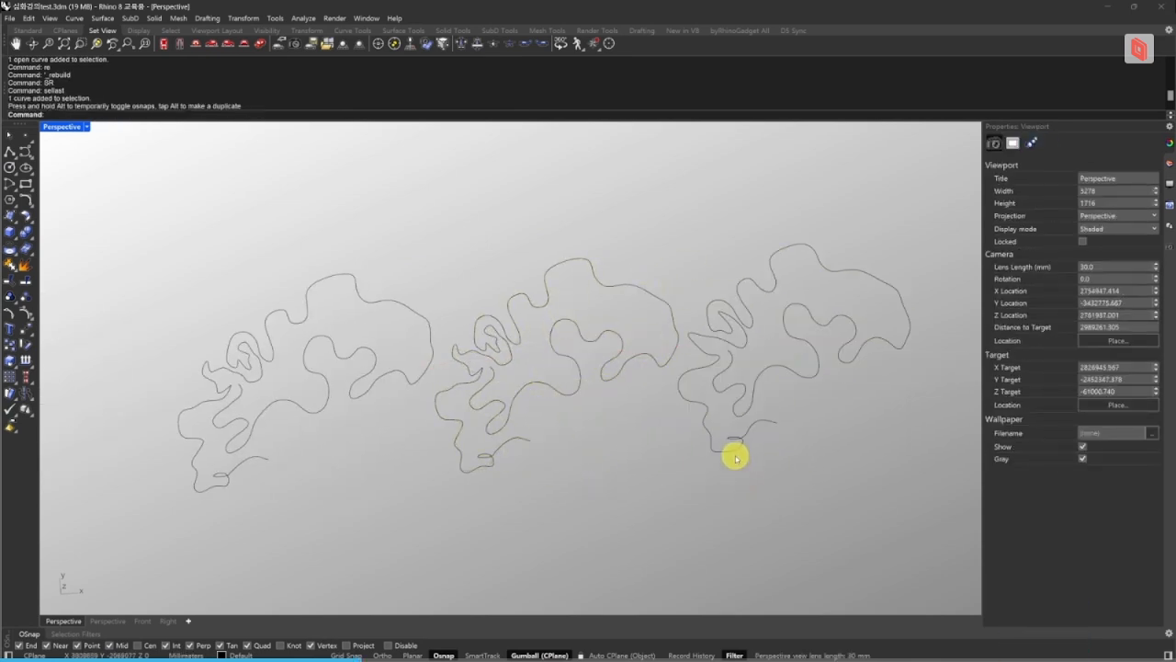
key("ctrl+z")
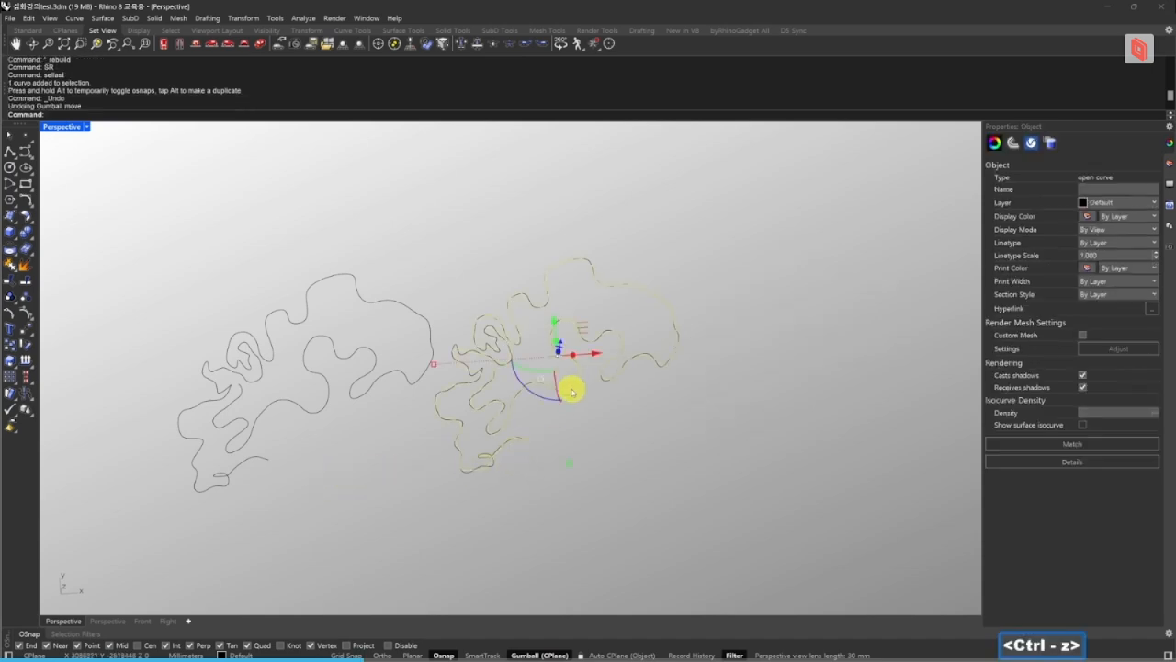
Move the 110-point curve from its lower open endpoint onto the matching endpoint of the source curve to overlay them.
key("Escape")
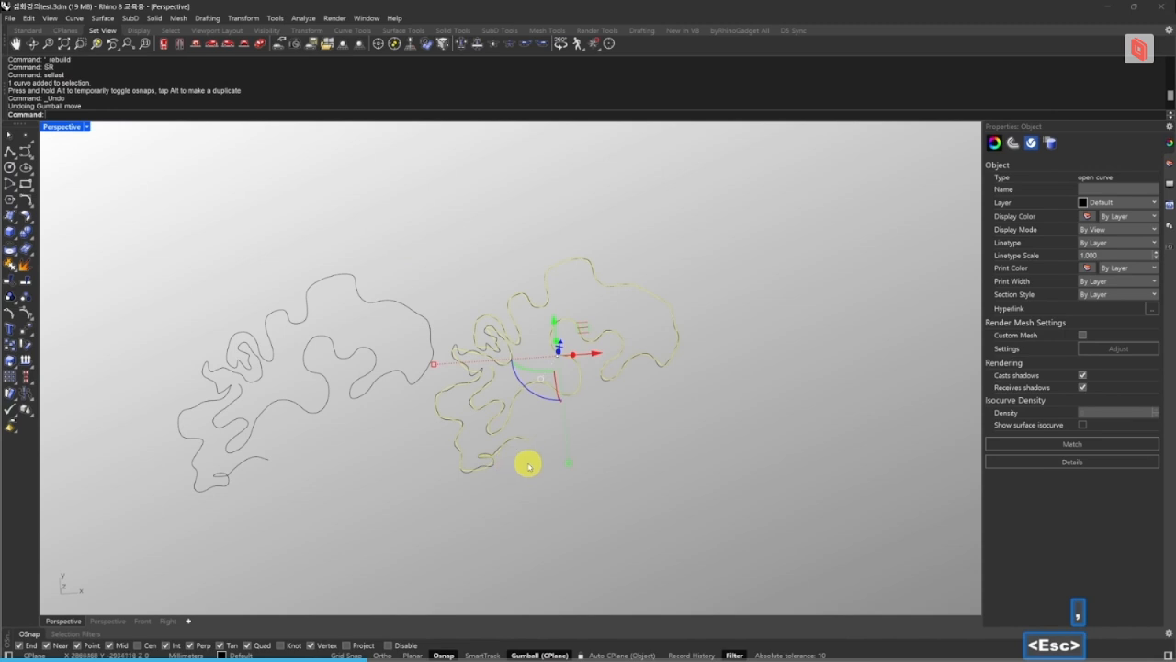
type("M")
key("space")
left_click(530, 441)
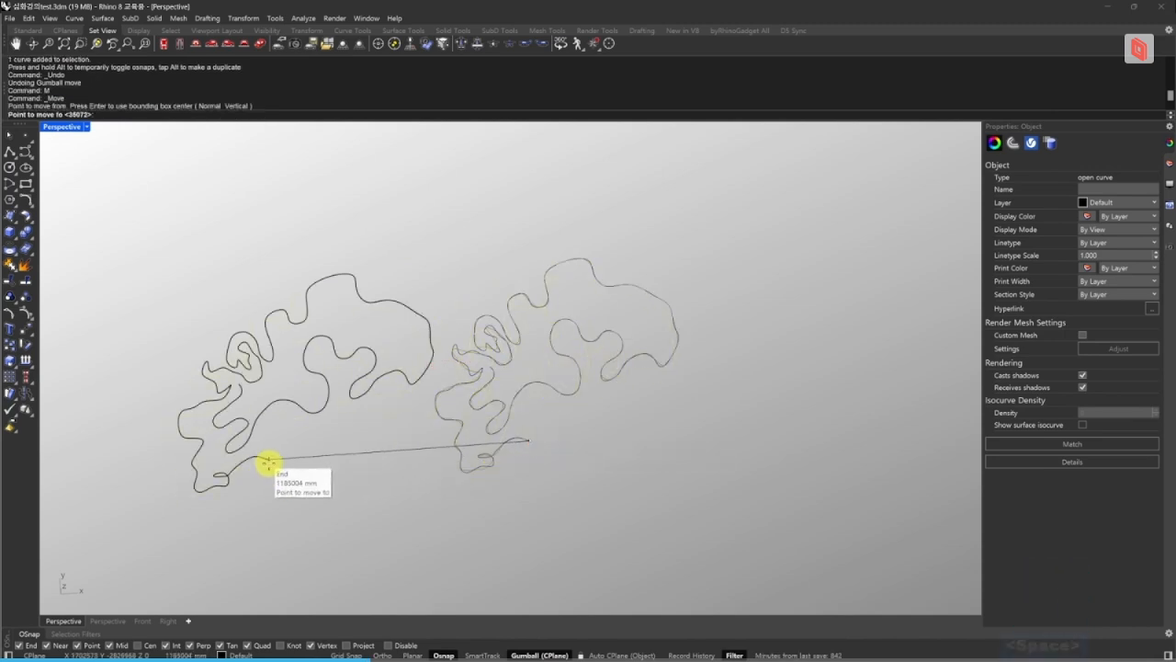
left_click(268, 462)
right_click_drag(413, 445, 600, 429, "shift")
right_click_drag(518, 340, 570, 375, "shift")
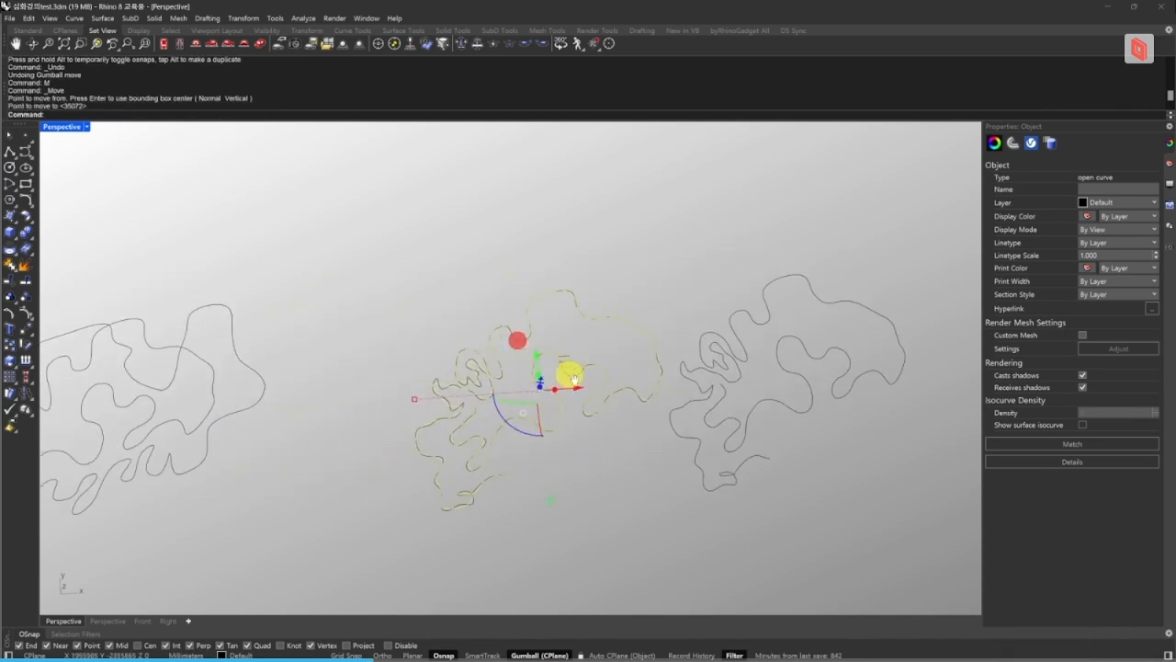
Pull the overlaid 110-point curve away to the left of the source curve and delete it.
left_click_drag(593, 389, 315, 407, "alt")
type("E")
key("space")
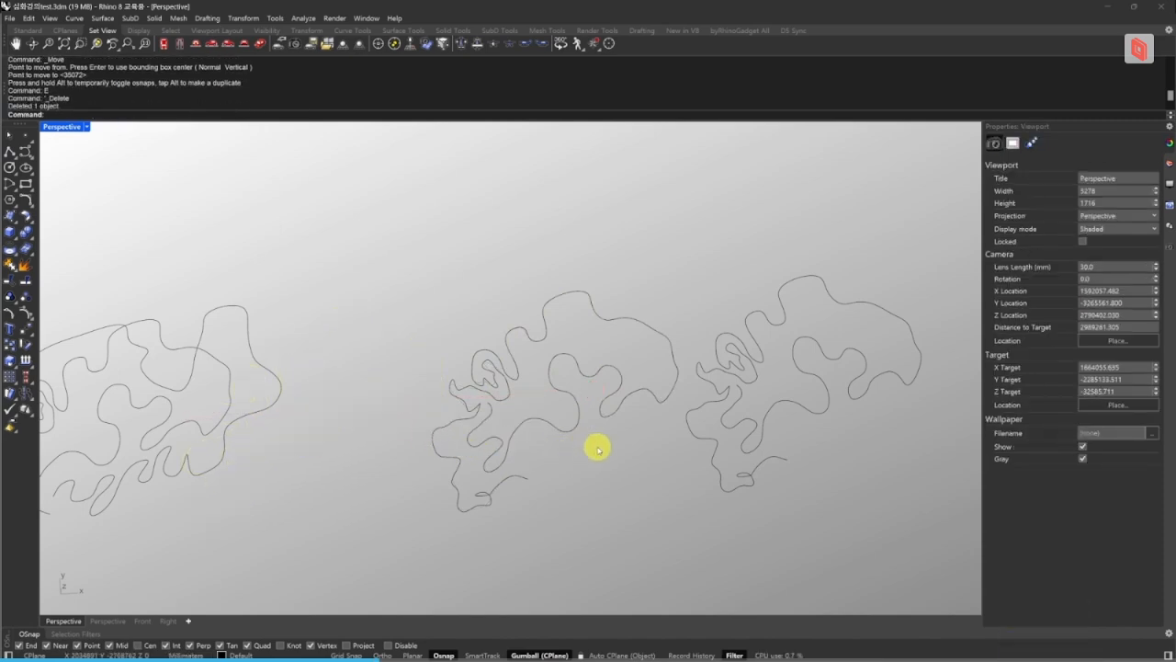
Select the 800-point curve and the source curve in turn to examine how densely their control points are spaced.
left_click_drag(804, 435, 762, 373)
right_click_drag(819, 394, 708, 420, "shift")
scroll(660, 481, "up", 2)
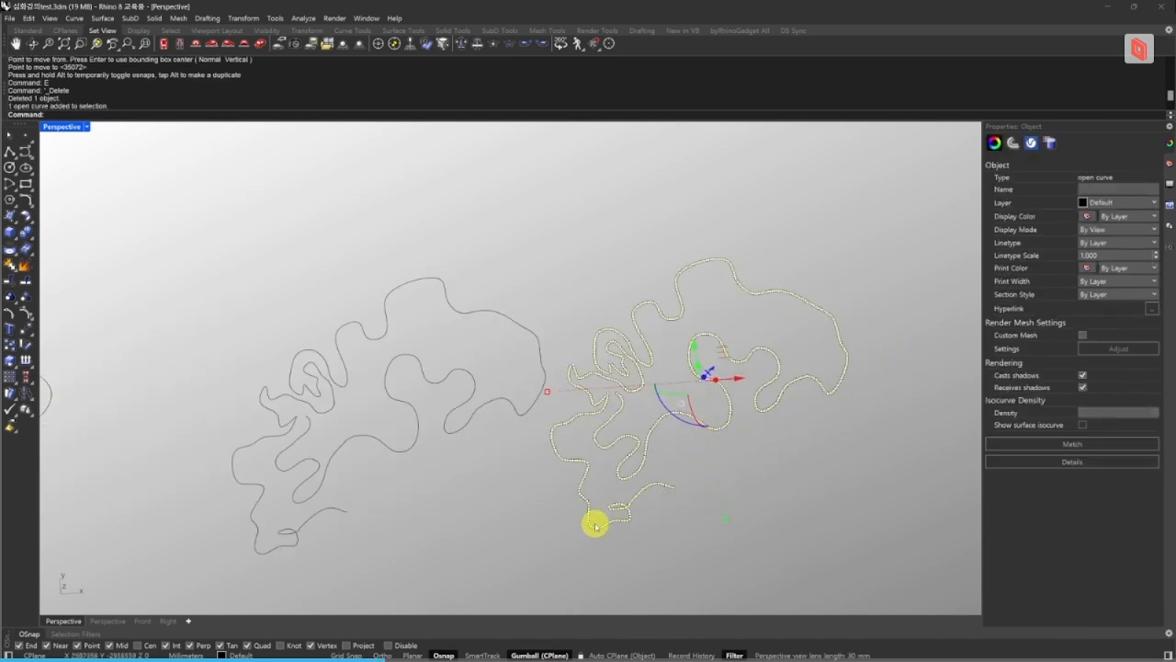
key("Escape")
key("Escape")
left_click_drag(489, 502, 433, 391)
scroll(431, 388, "down", 2)
right_click_drag(433, 391, 542, 346, "shift")
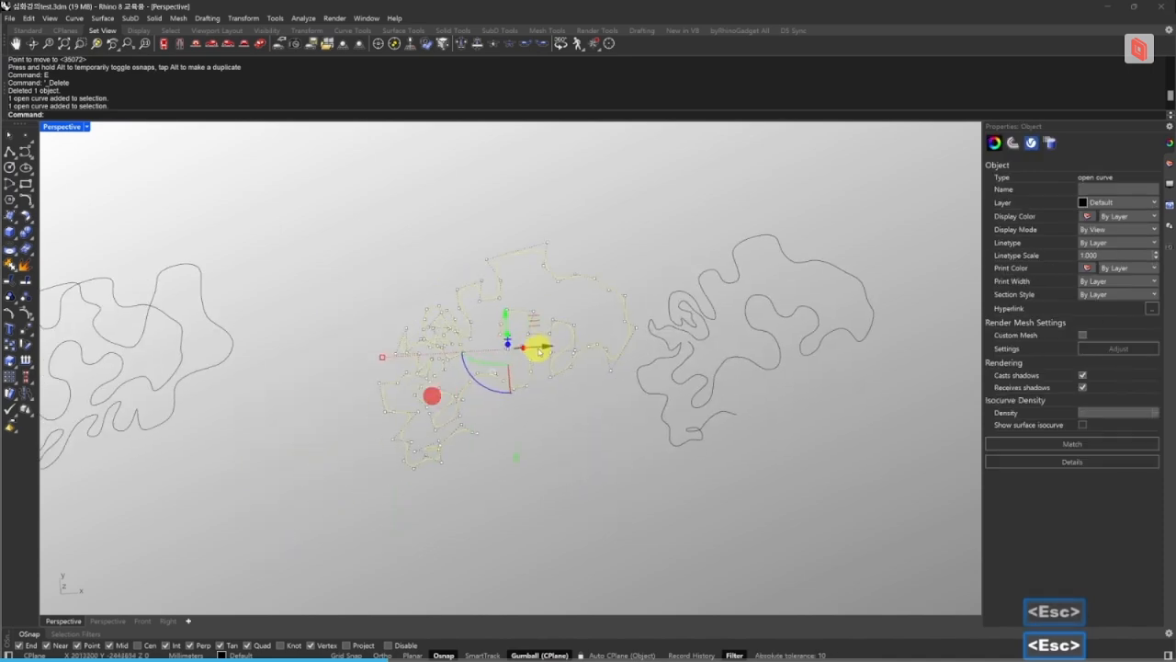
Move the selected source curve along the X axis, farther away from the 800-point curve, and clear the selection.
left_click_drag(542, 348, 402, 370)
right_click_drag(776, 397, 681, 417, "shift")
key("Escape")
key("Escape")
Rebuild the 800-point curve with a point count of 110 and degree 3, deleting the input.
left_click_drag(751, 449, 690, 362)
scroll(691, 386, "up", 2)
right_click_drag(693, 378, 579, 429, "shift")
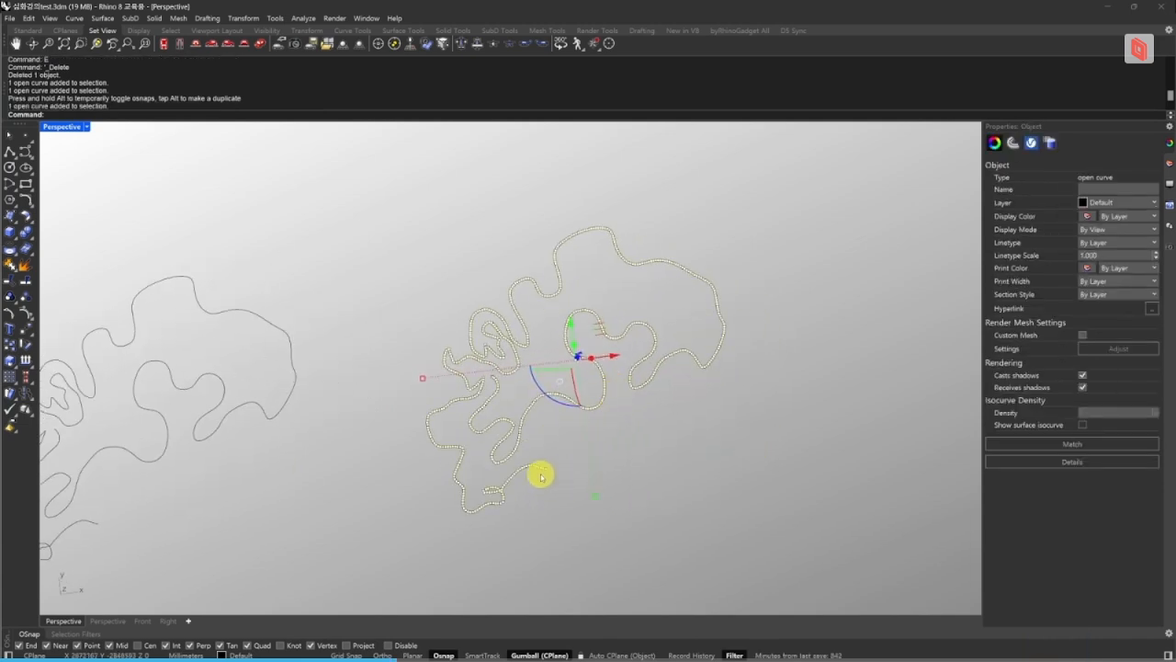
type("re")
key("space")
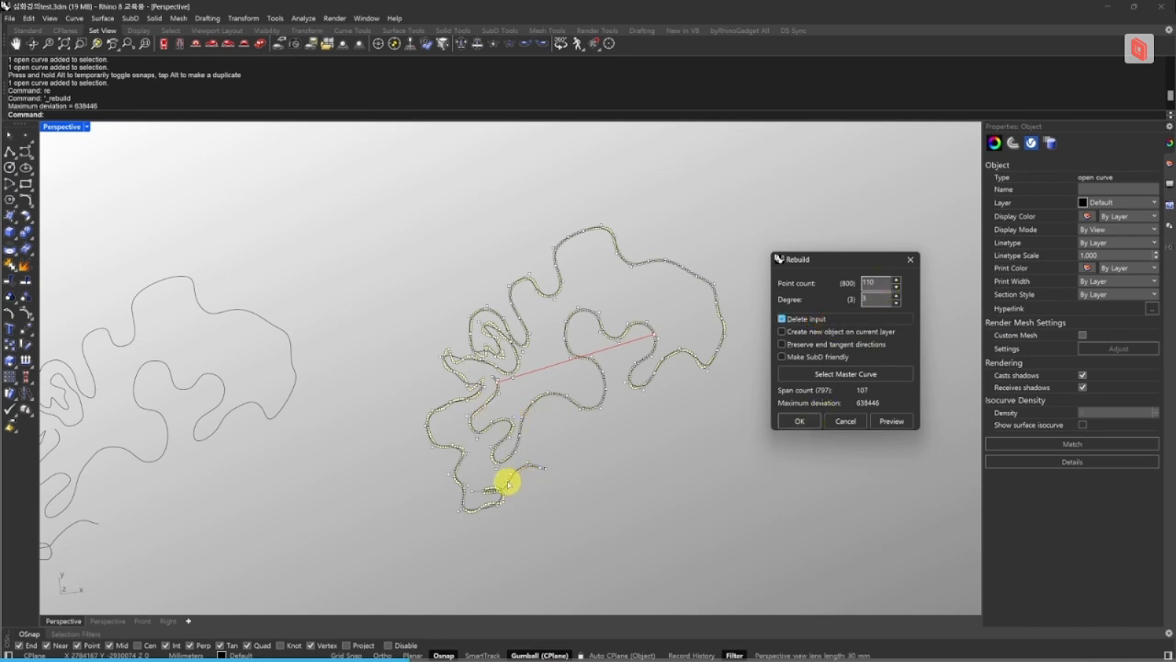
left_click(795, 420)
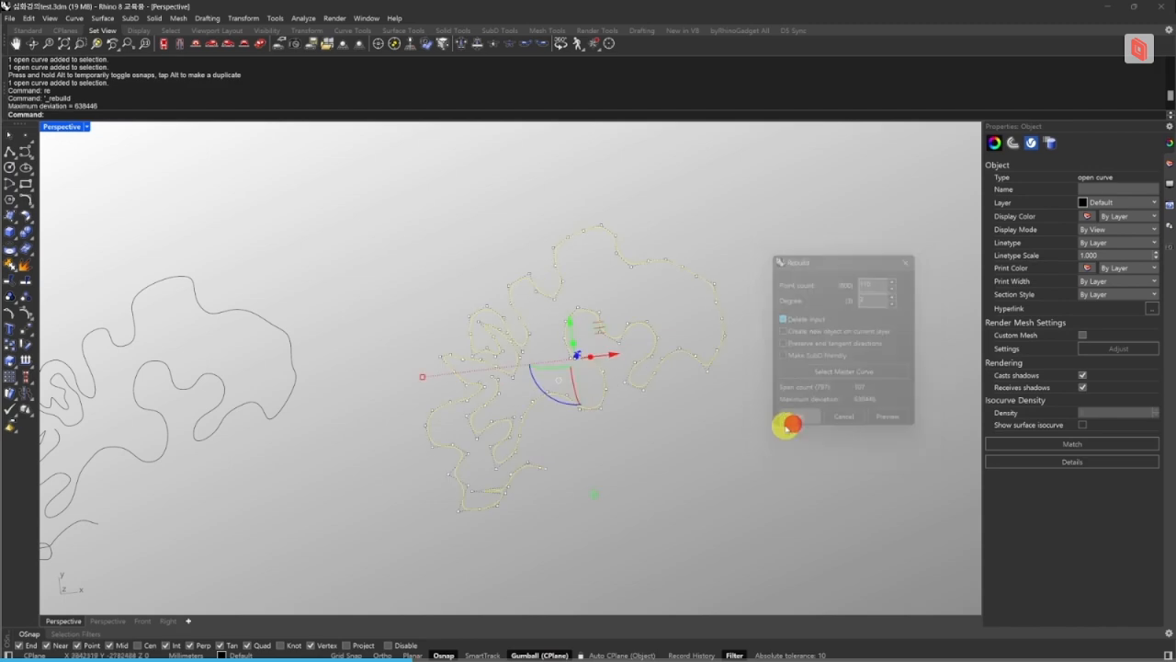
Undo and redo the 110-point rebuild repeatedly to compare both shapes, finishing with the rebuild undone.
key("ctrl+z")
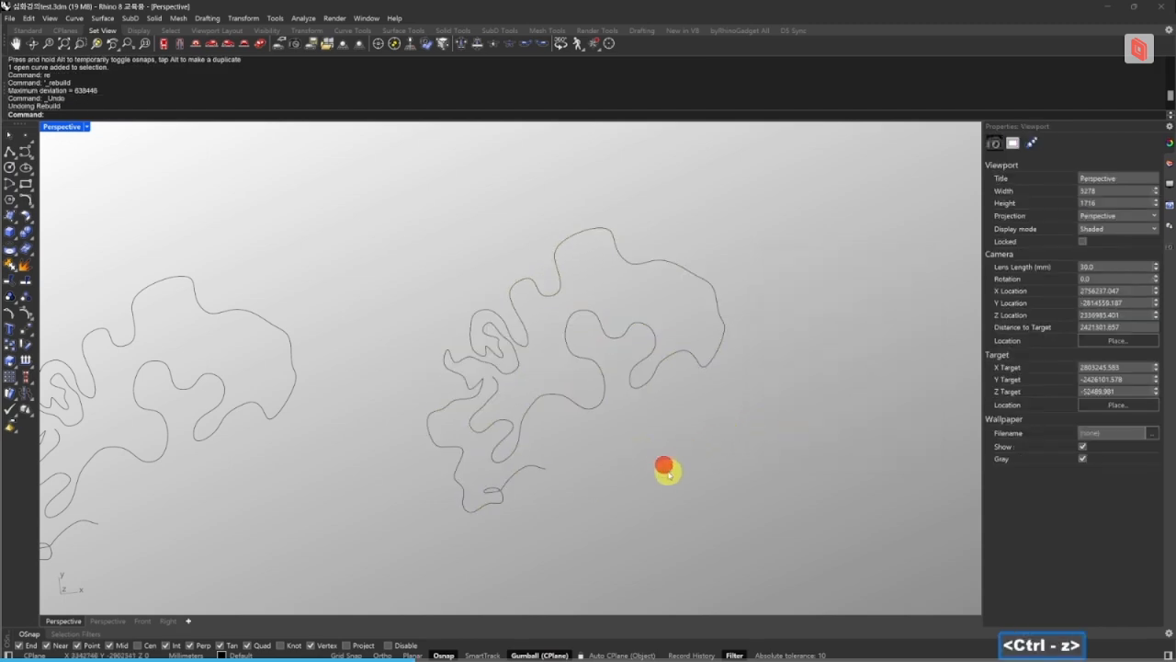
key("ctrl+z")
key("ctrl+y")
key("ctrl+y")
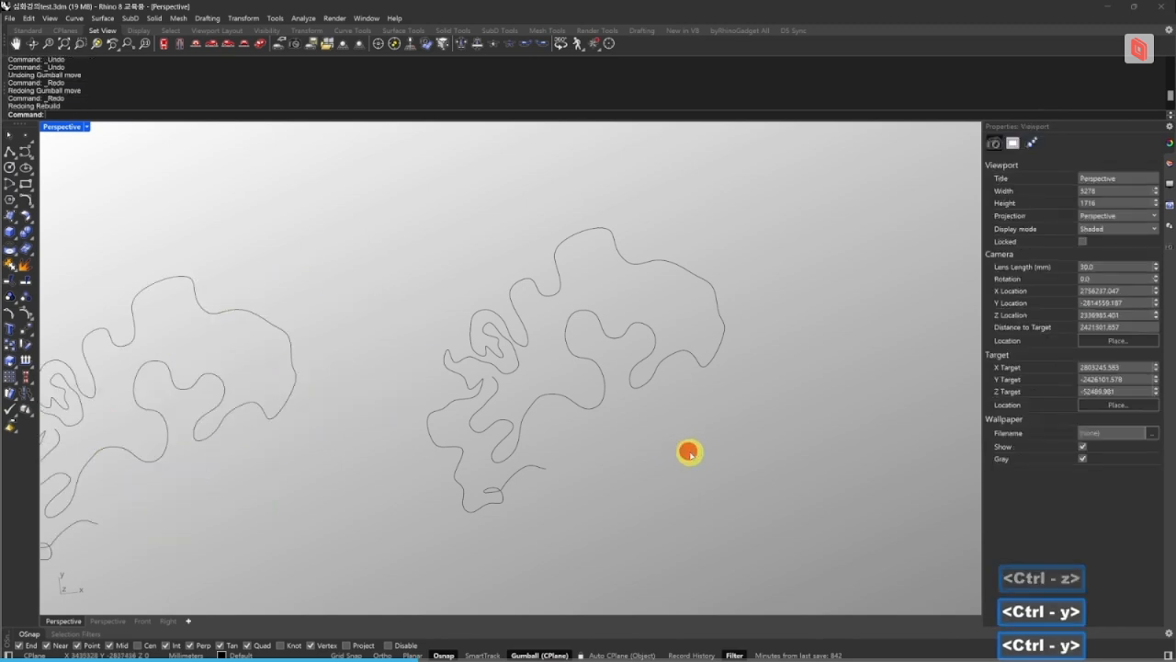
key("ctrl+z")
key("ctrl+y")
key("ctrl+y")
key("ctrl+y")
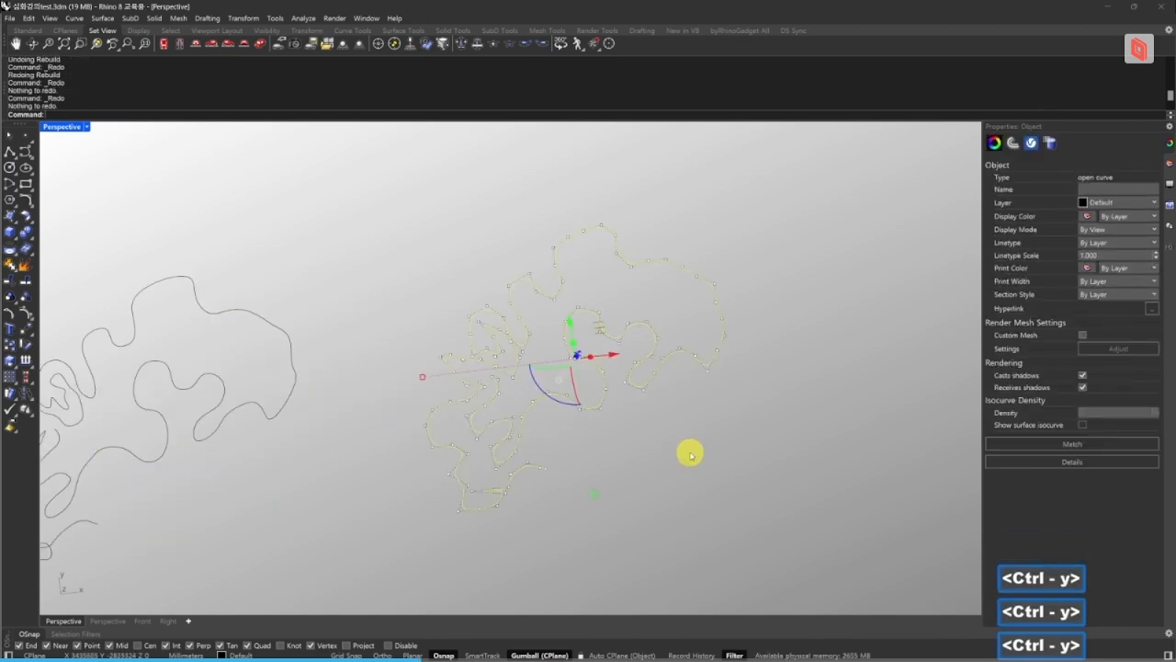
key("ctrl+z")
Rebuild the 800-point curve with a point count of 200, deleting the input, and deselect it.
left_click_drag(674, 448, 533, 335)
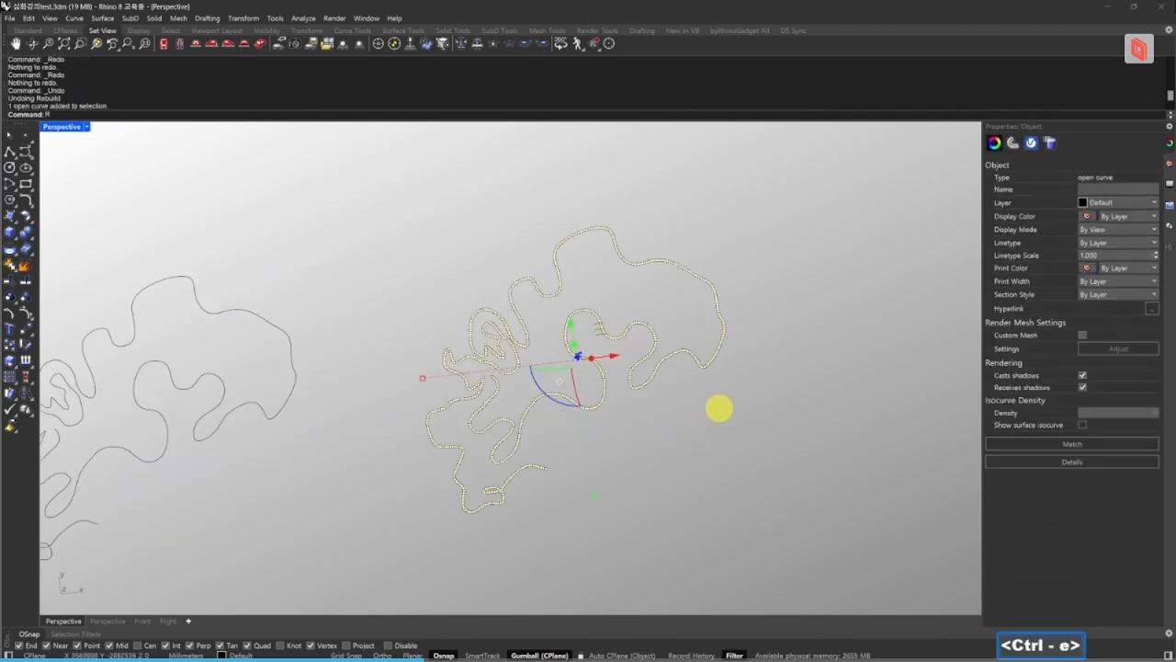
type("re")
key("ctrl+space")
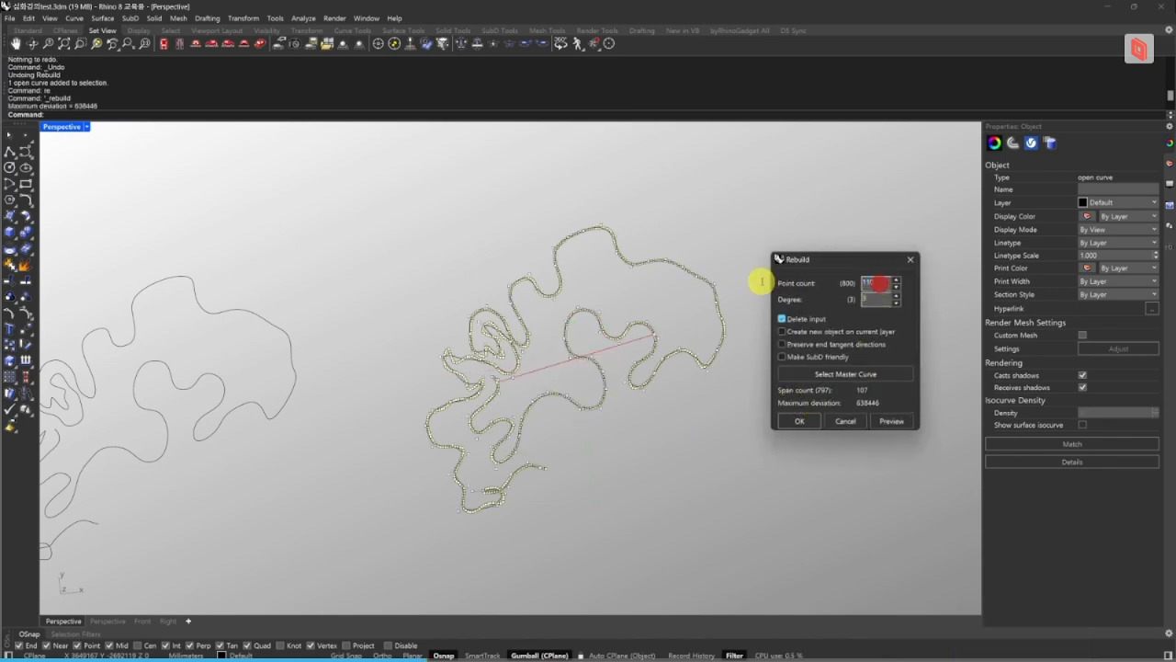
type("200")
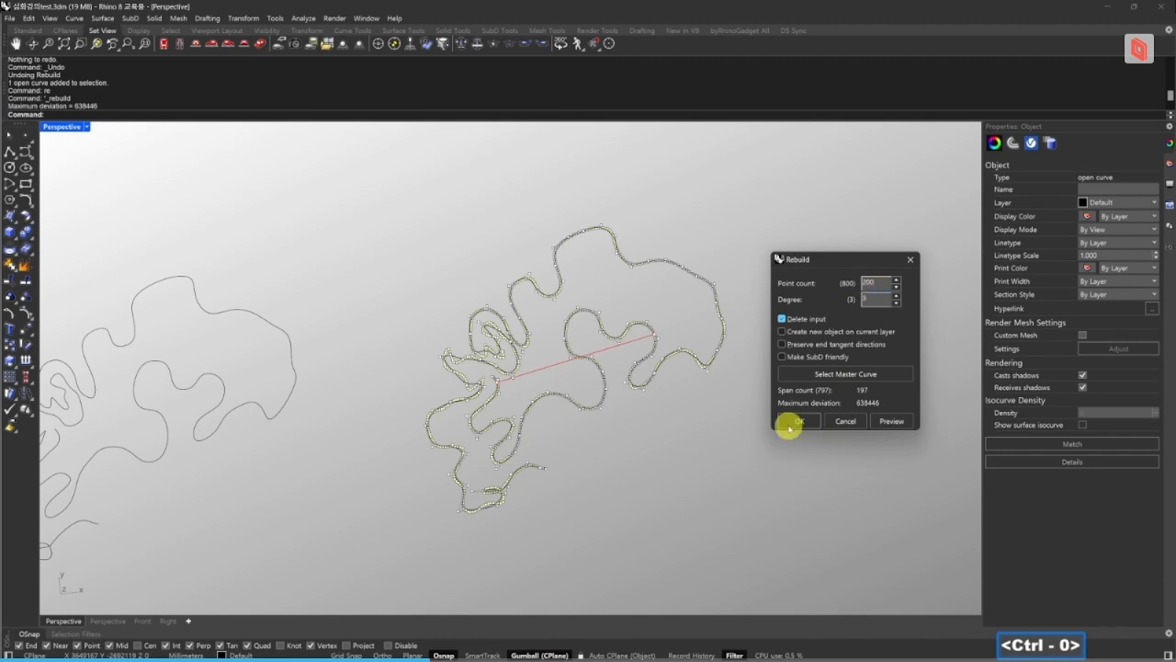
left_click(790, 422)
left_click(709, 478)
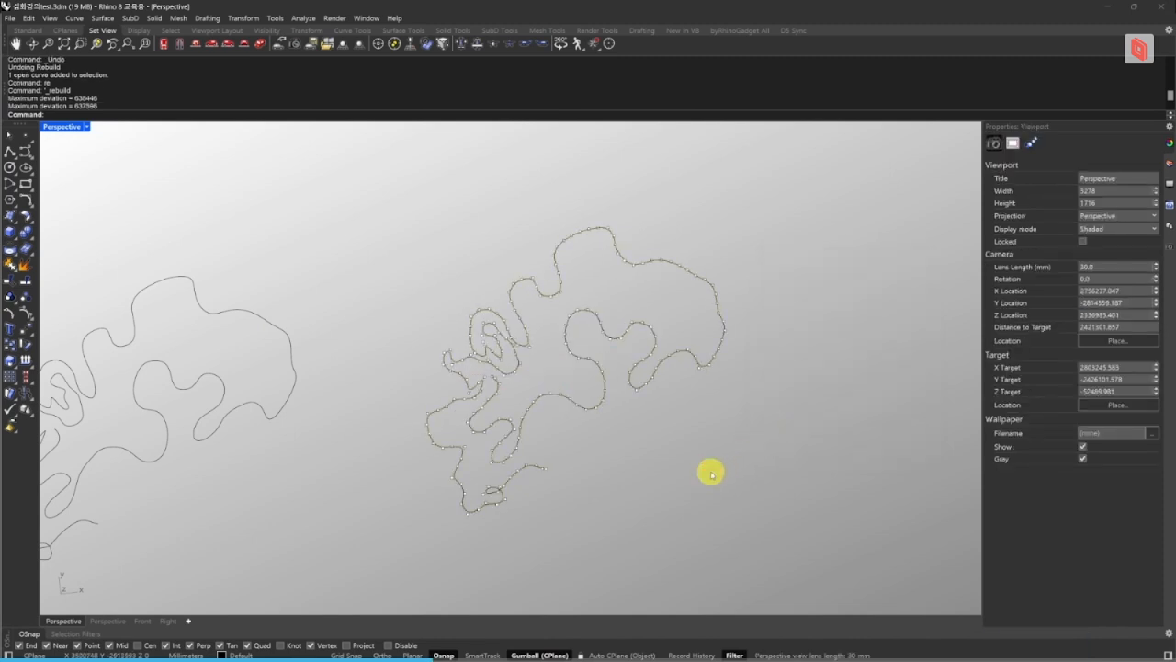
Undo and redo the 200-point rebuild to compare the overall curve shape before and after.
key("ctrl+z")
key("ctrl+y")
key("ctrl+z")
key("ctrl+y")
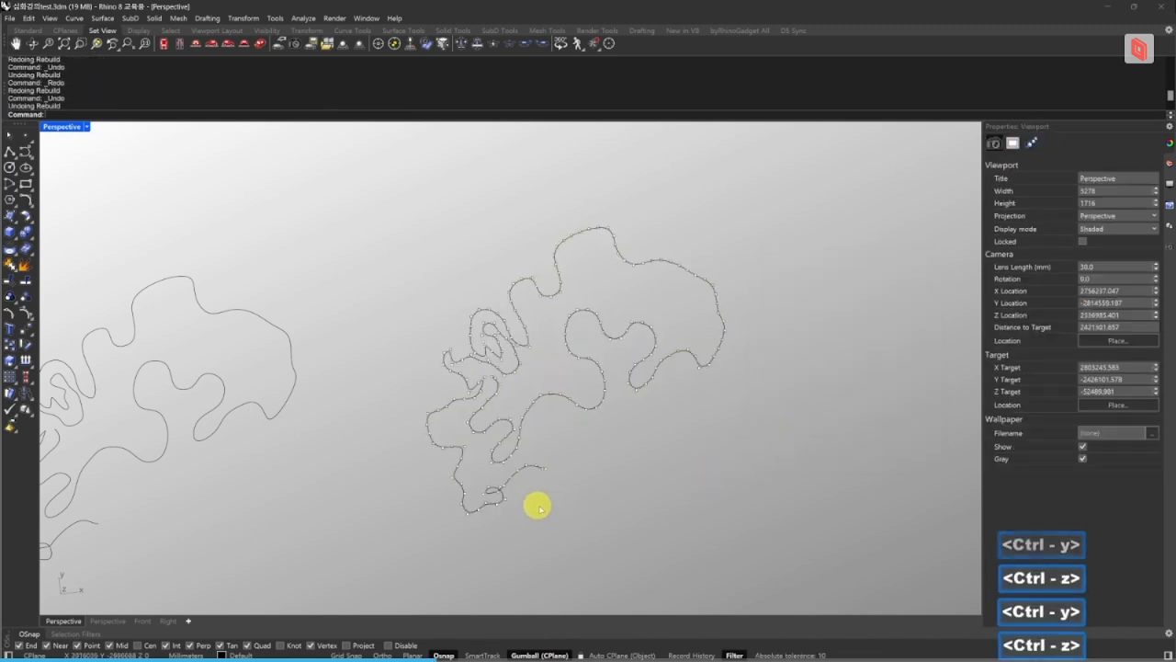
Examine the curve's lower portion up close while alternating between the 800-point and 200-point versions, then clear the selection.
scroll(489, 485, "up", 6)
key("ctrl+y")
key("ctrl+z")
key("ctrl+z")
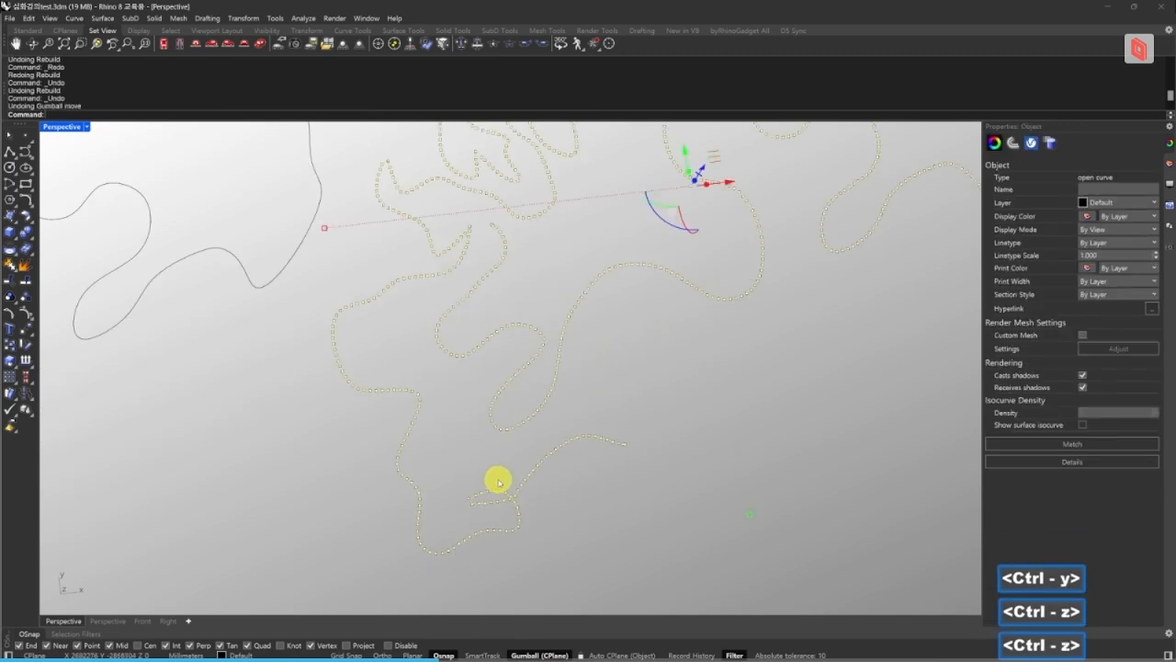
key("ctrl+y")
key("ctrl+y")
key("ctrl+z")
key("ctrl+y")
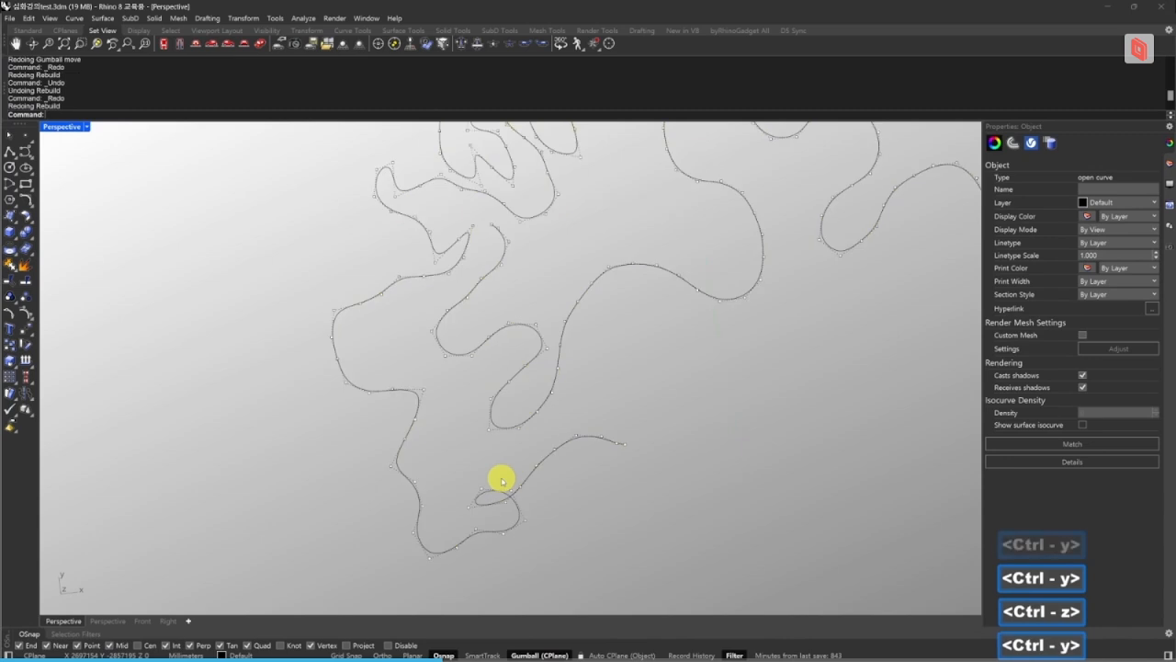
key("ctrl+z")
key("ctrl+z")
key("ctrl+y")
key("ctrl+y")
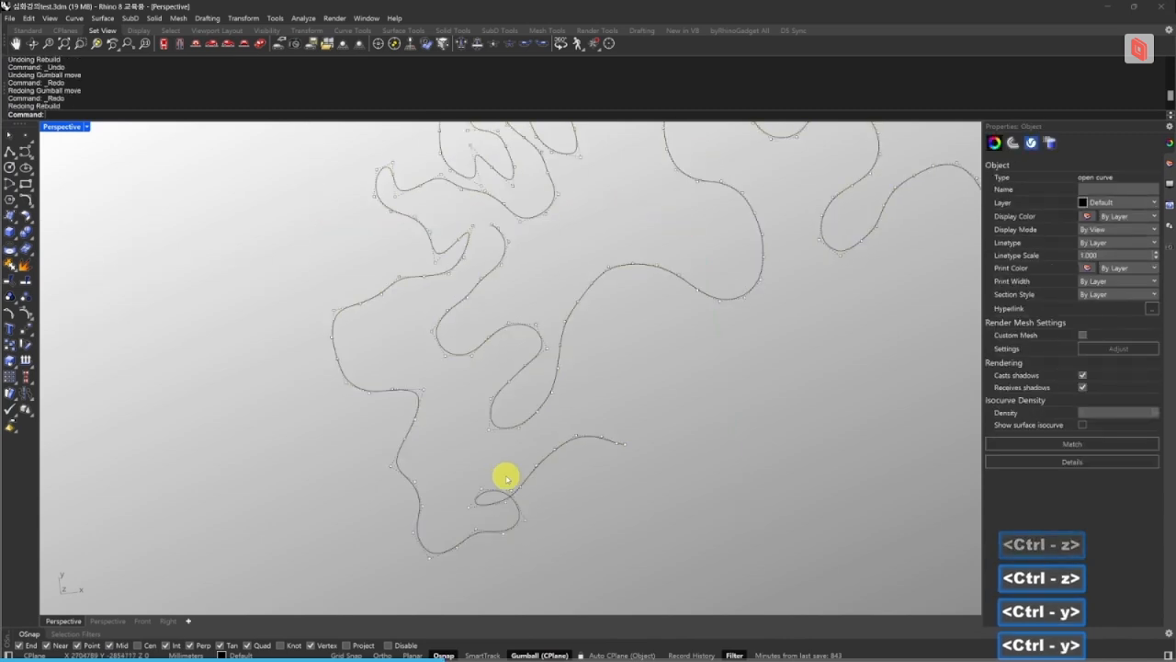
left_click(722, 467)
key("Escape")
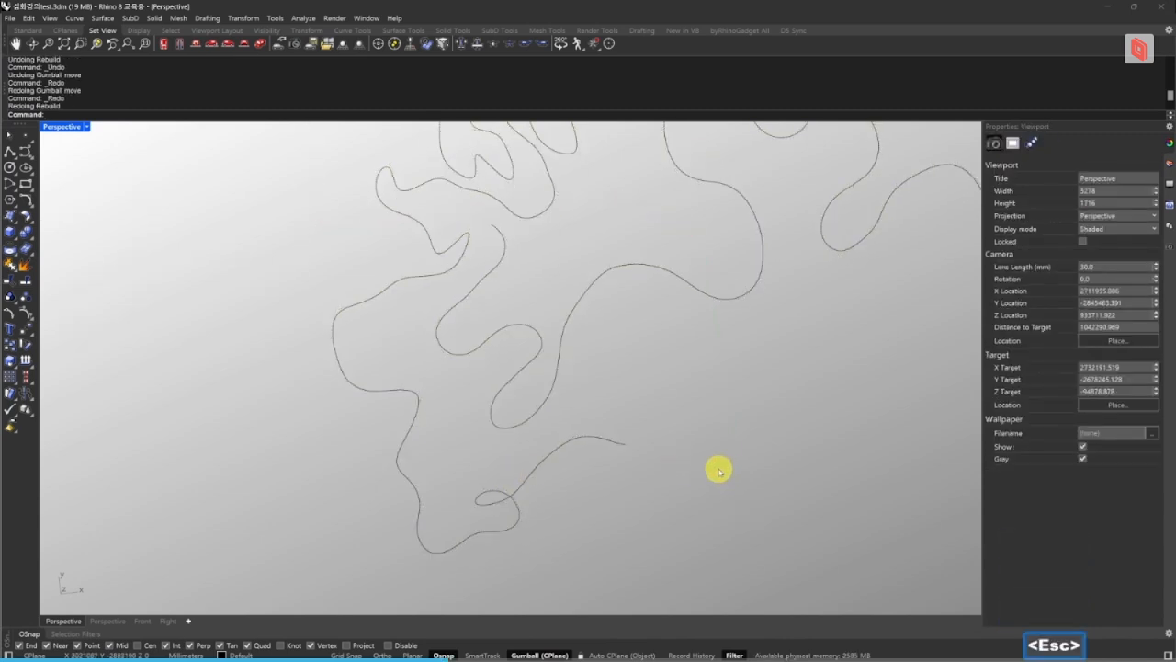
key("Escape")
Undo the 200-point rebuild and select the restored 800-point curve to show its control points.
scroll(701, 442, "down", 7)
left_click(721, 368)
left_click(779, 393)
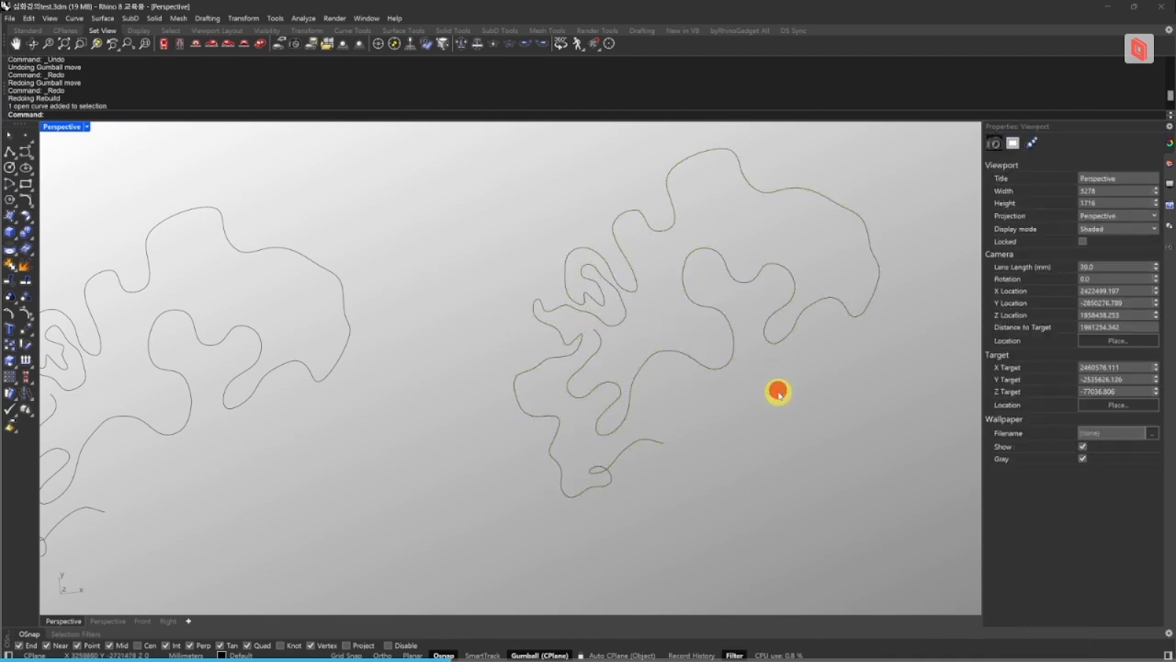
key("ctrl+z")
key("Escape")
key("Escape")
left_click(722, 372)
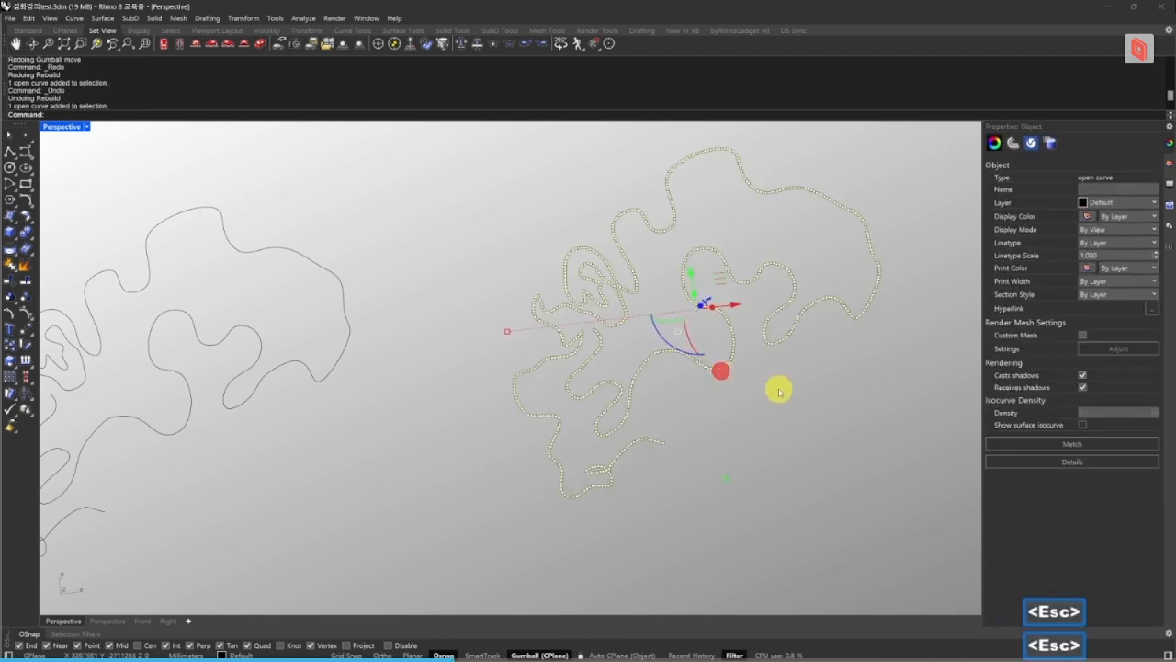
Open the Curve Tools palette and float it over the viewport.
right_click_drag(779, 390, 696, 412, "shift")
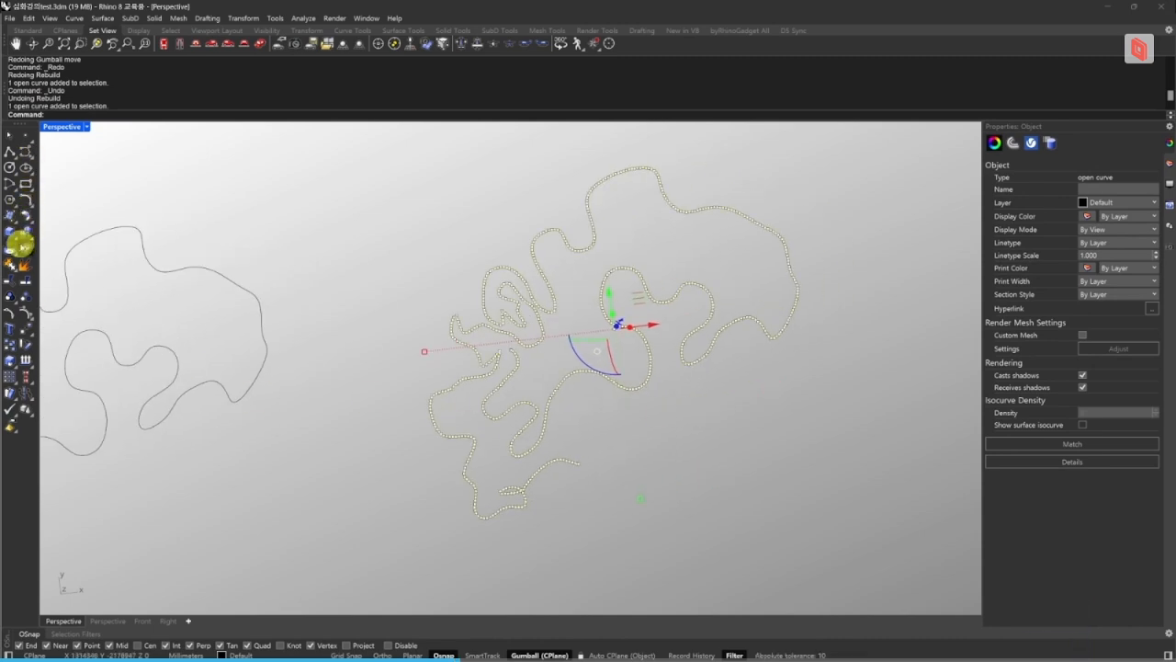
left_click(27, 208)
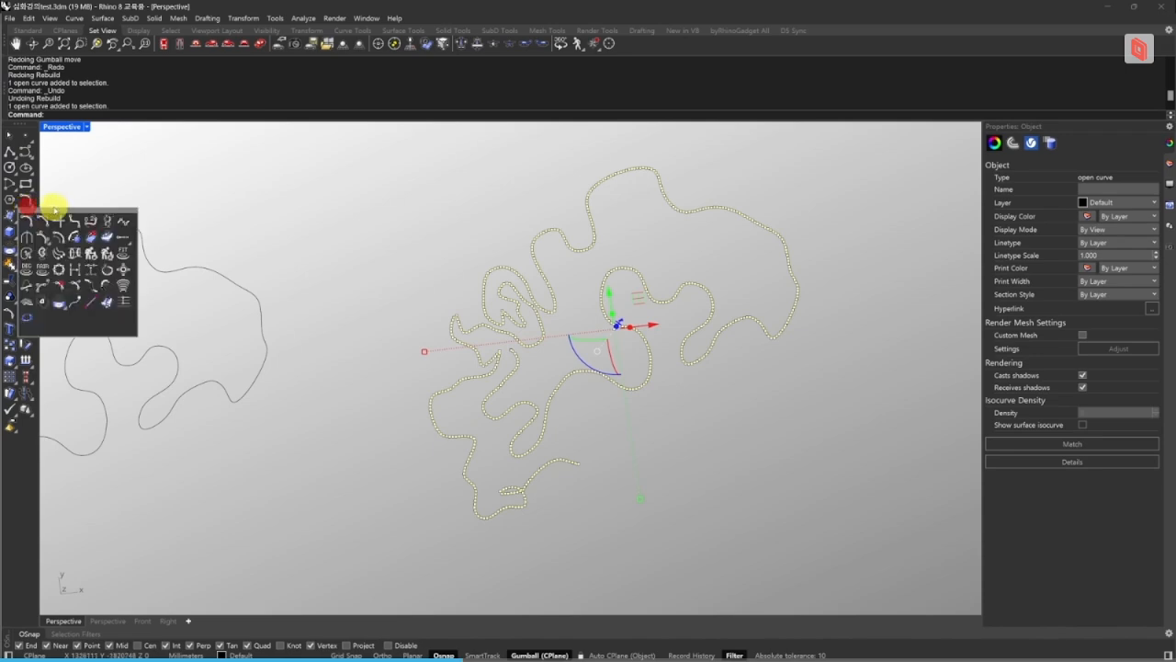
left_click_drag(52, 206, 221, 183)
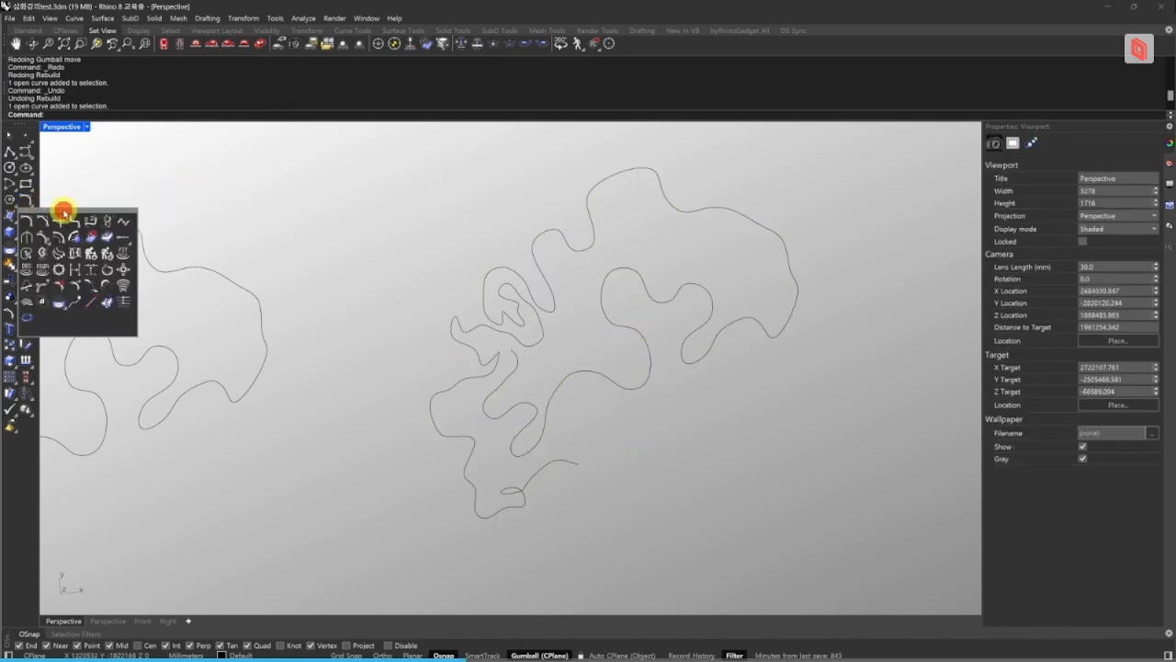
left_click_drag(58, 206, 263, 158)
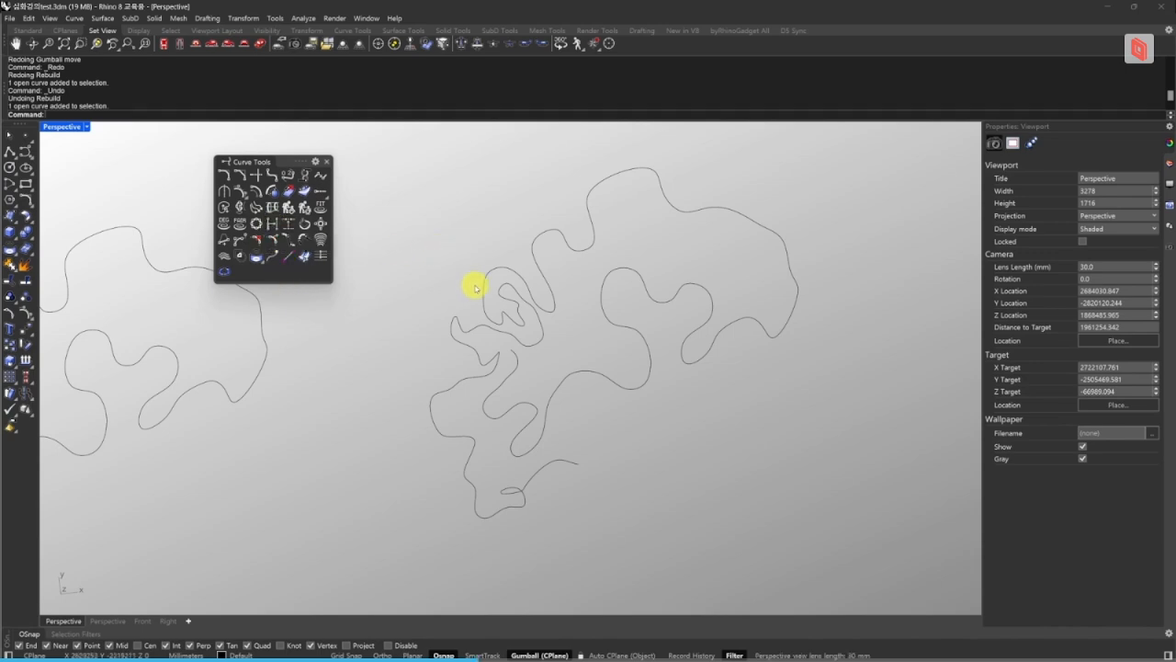
key("Escape")
Start FitCrv on the 800-point curve to review its fitting tolerance and options, moving the Curve Tools palette aside, and cancel the command.
left_click_drag(578, 347, 550, 311)
right_click_drag(575, 344, 595, 329)
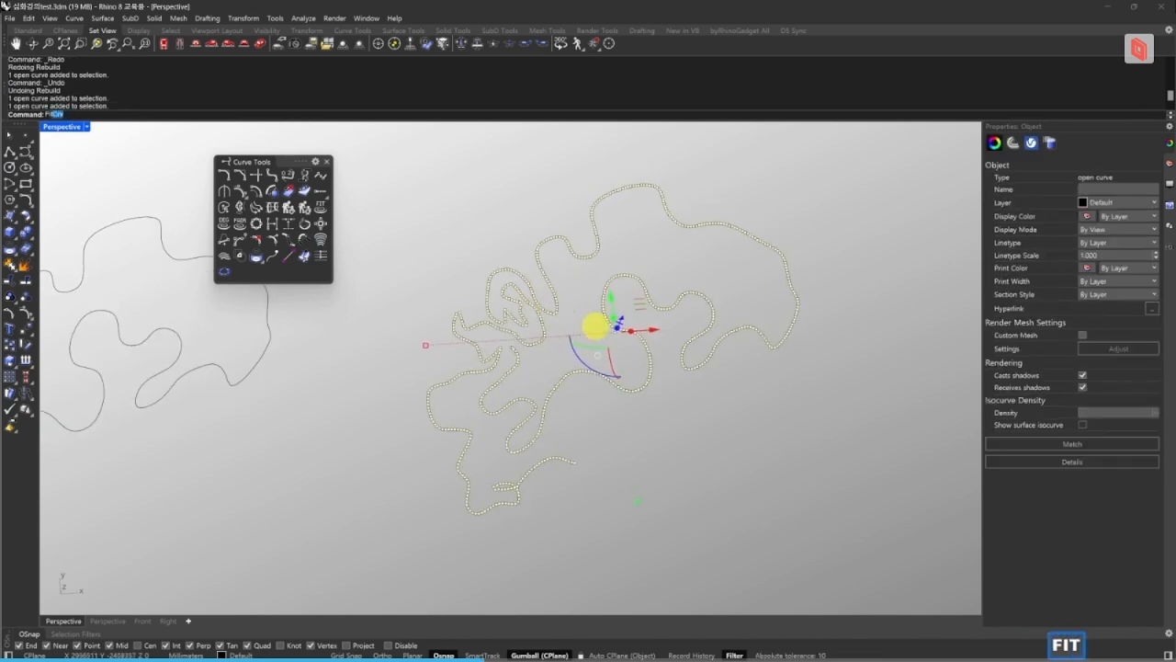
key("Escape")
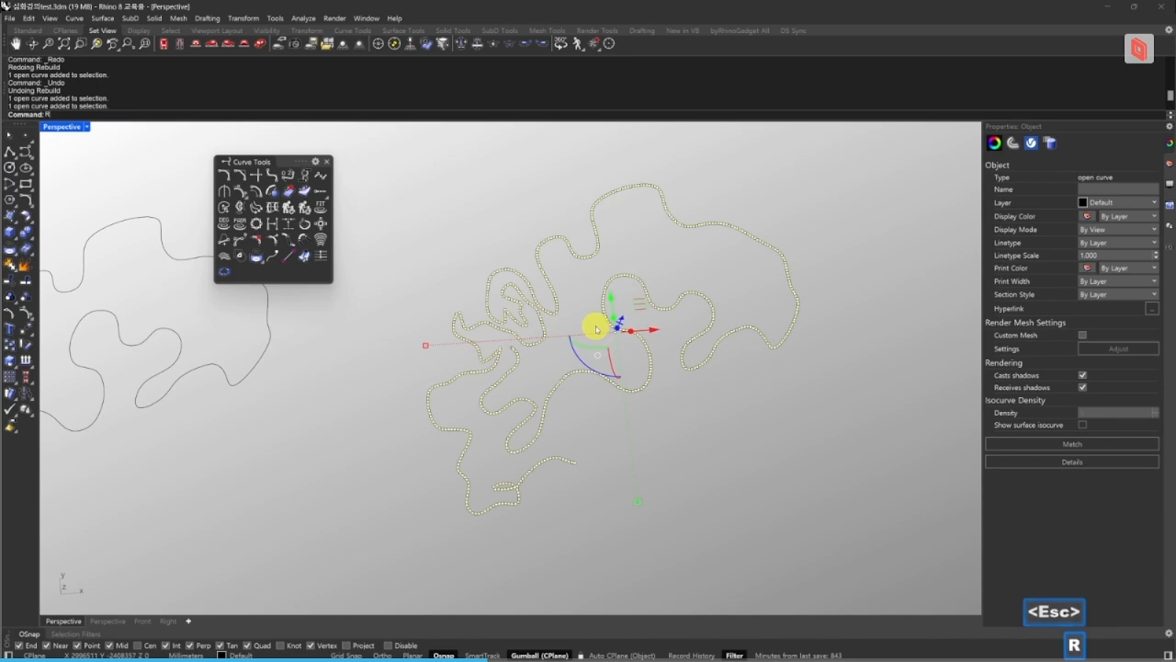
type("rf")
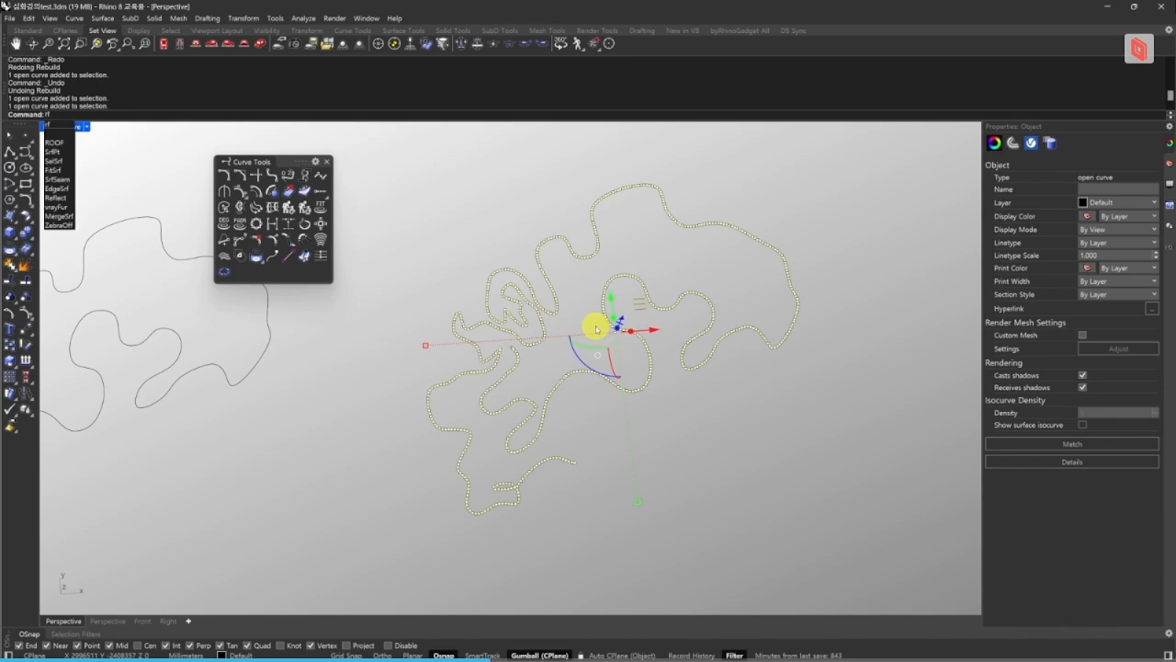
key("Escape")
type("rf")
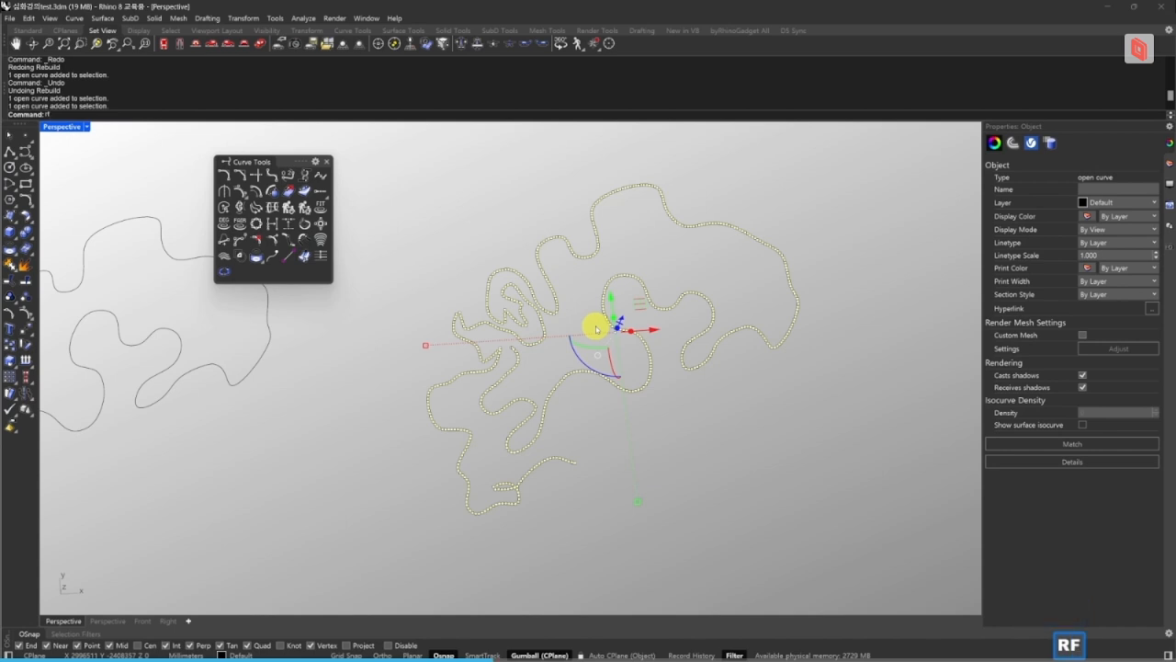
key("space")
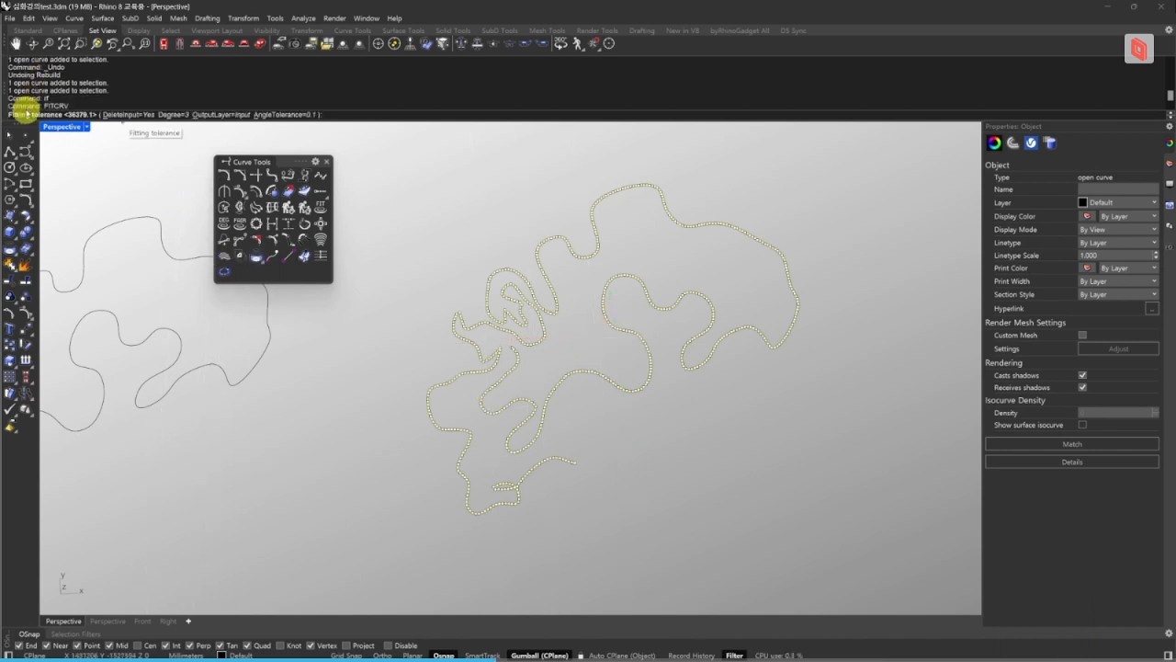
left_click_drag(290, 162, 215, 244)
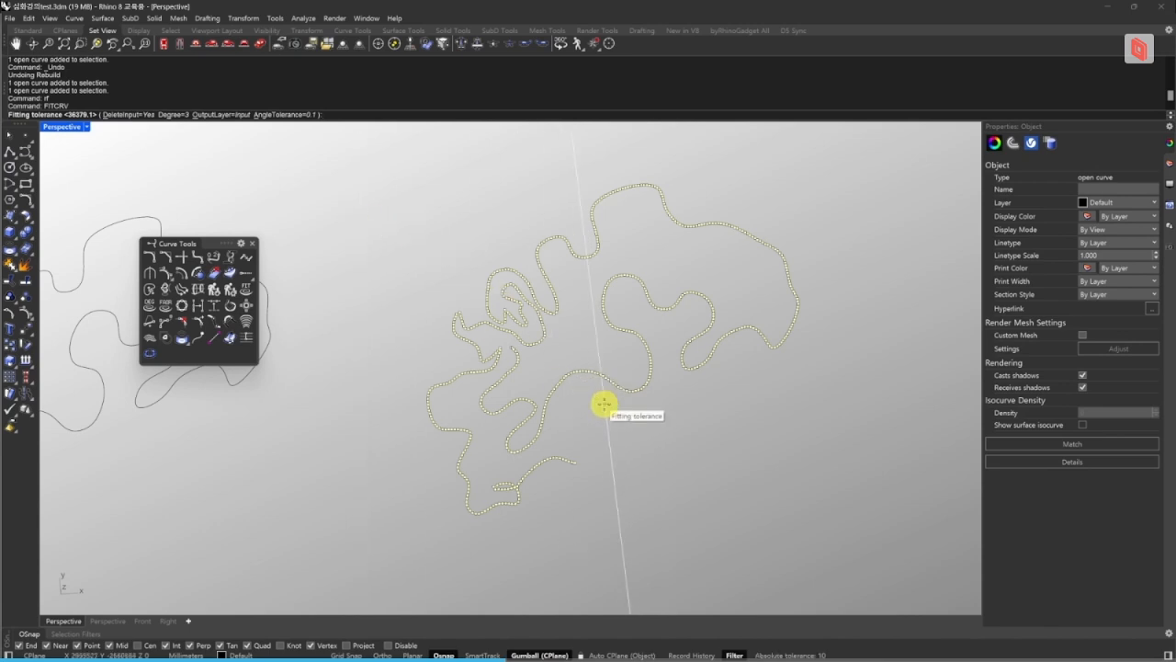
key("Escape")
key("Escape")
key("Escape")
Measure a short distance from the 800-point curve's lower open endpoint to judge a suitable fitting tolerance.
scroll(580, 460, "down", 10)
right_click_drag(583, 456, 690, 431, "shift")
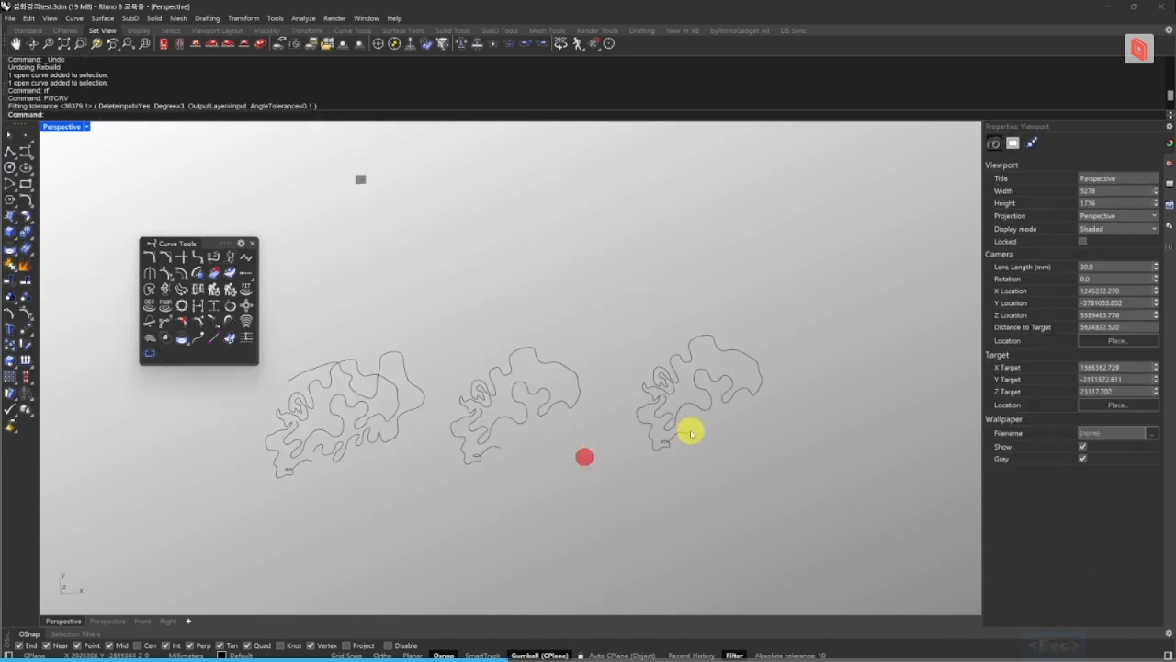
scroll(690, 431, "up", 20)
type("D")
key("space")
left_click(712, 409)
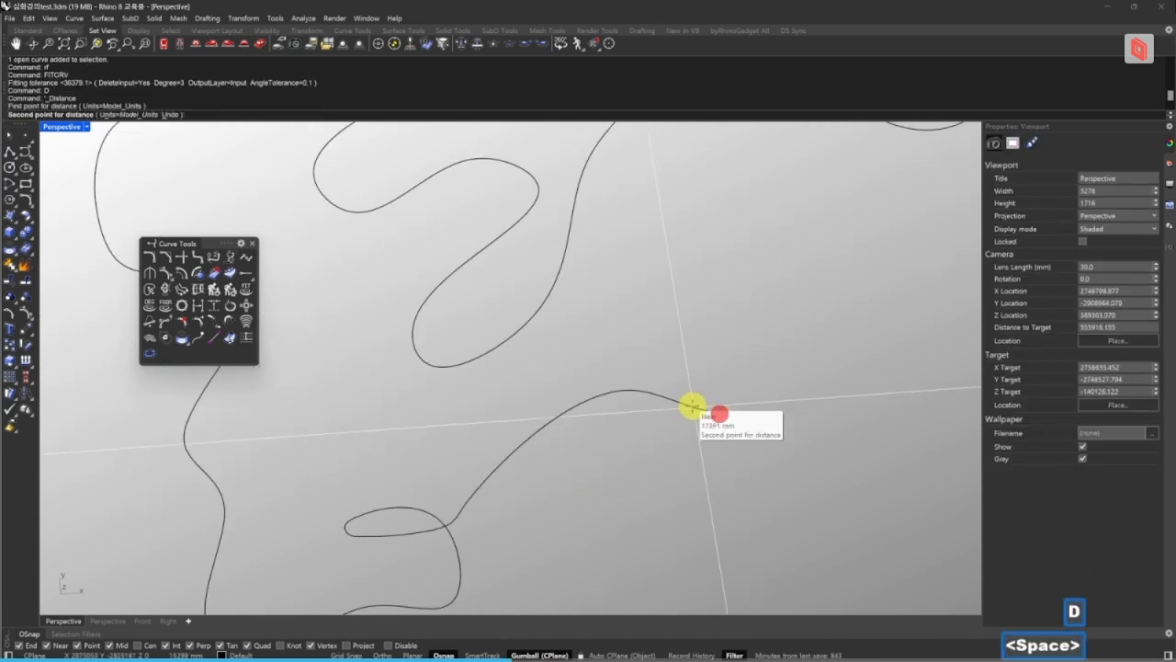
scroll(690, 405, "up", 5)
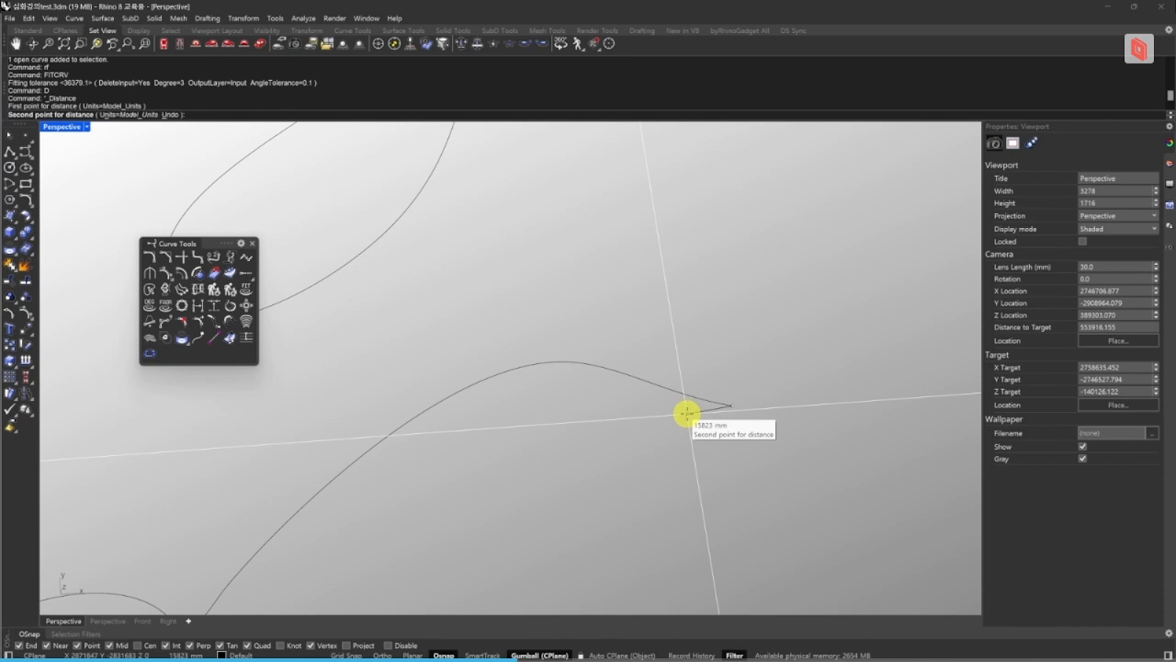
key("Escape")
key("Escape")
Fit the 800-point curve with FitCrv using a fitting tolerance of 10M, then deselect the result.
scroll(688, 415, "down", 15)
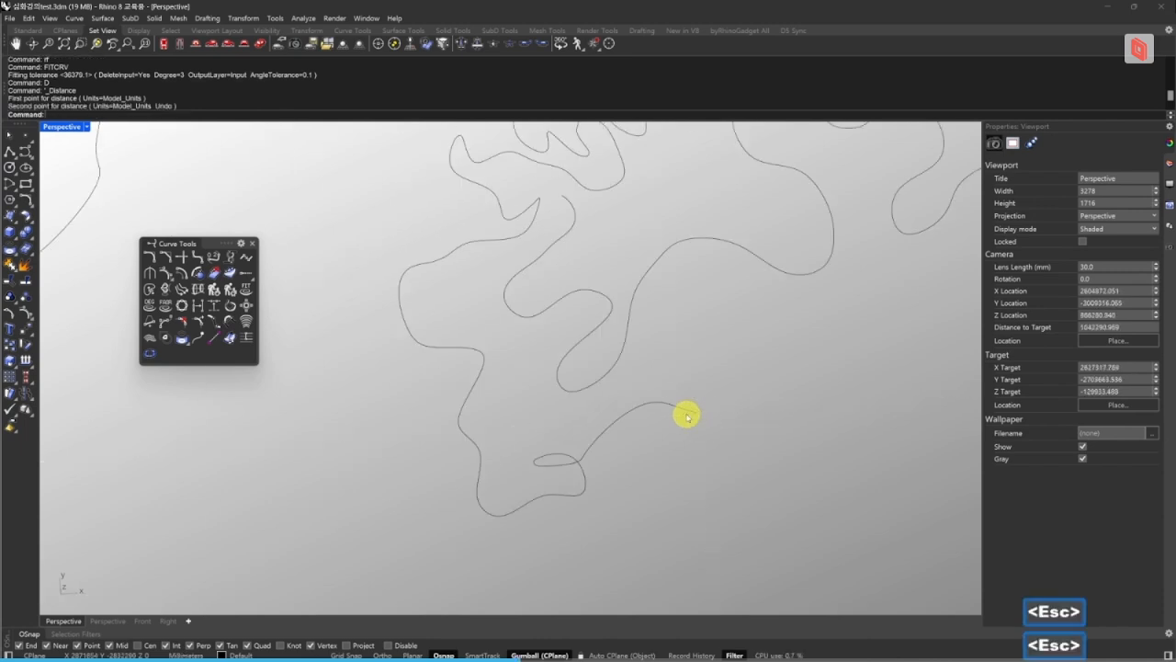
right_click_drag(695, 381, 576, 433, "shift")
scroll(632, 433, "up", 2)
left_click_drag(630, 435, 586, 346)
type("rf")
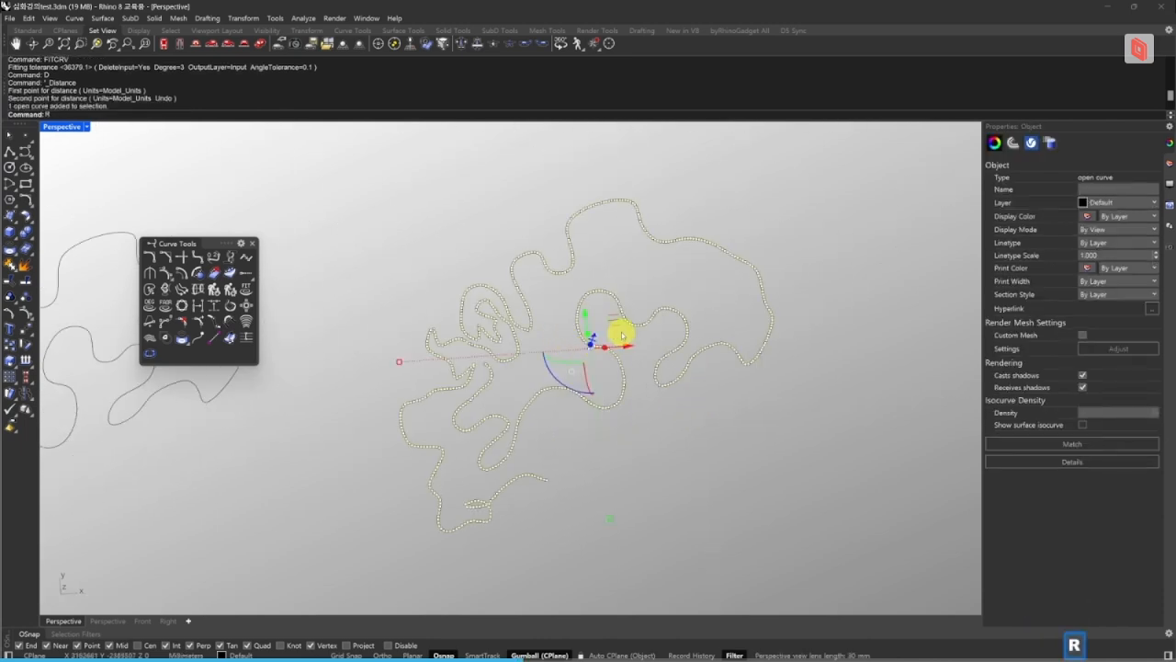
key("space")
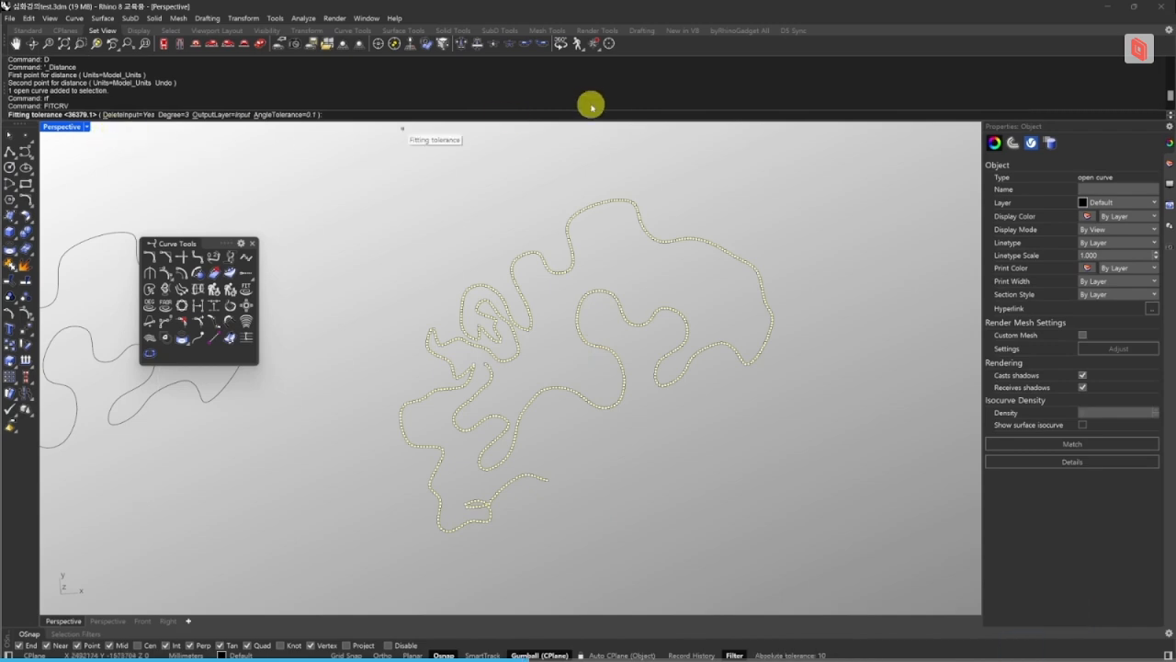
type("10M")
key("Return")
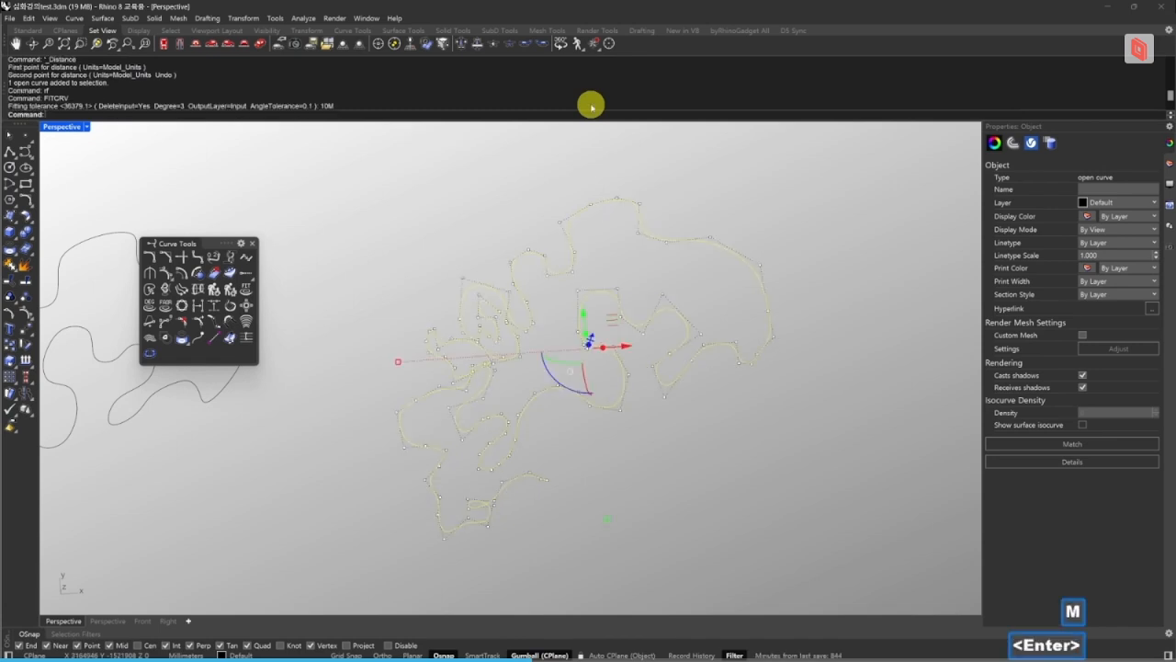
key("Escape")
scroll(609, 328, "up", 2)
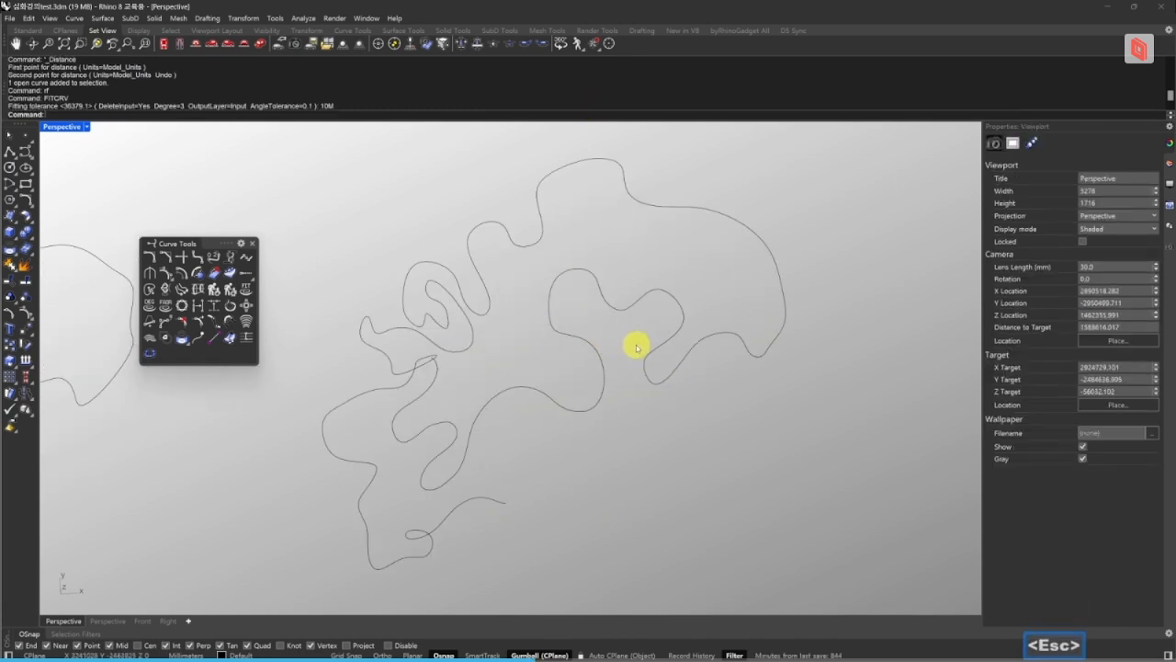
Compare the fitted curve with the 800-point original by repeatedly undoing and redoing FitCrv, finishing with the fit undone.
key("ctrl+z")
key("ctrl+y")
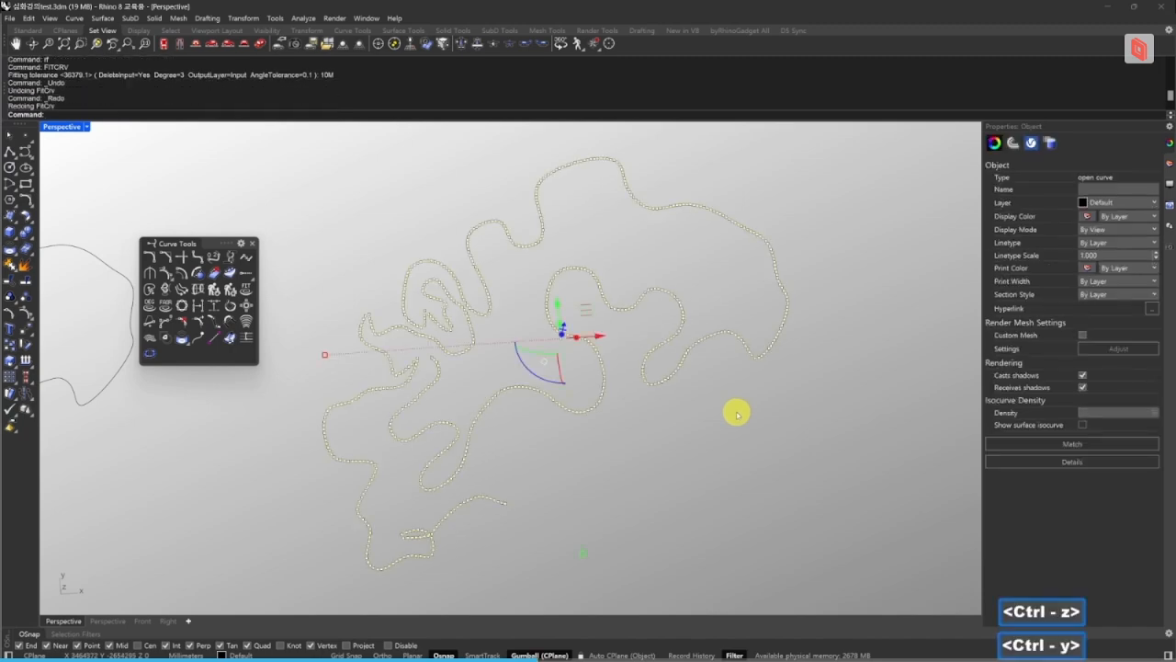
key("ctrl+z")
key("ctrl+y")
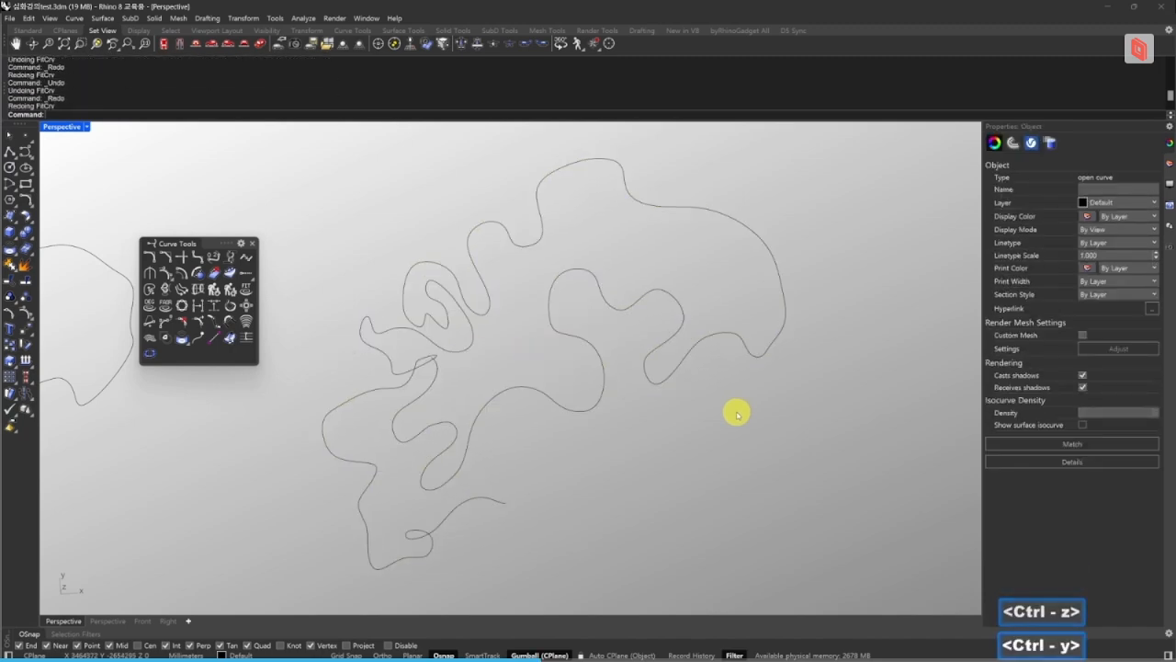
key("ctrl+z")
key("ctrl+y")
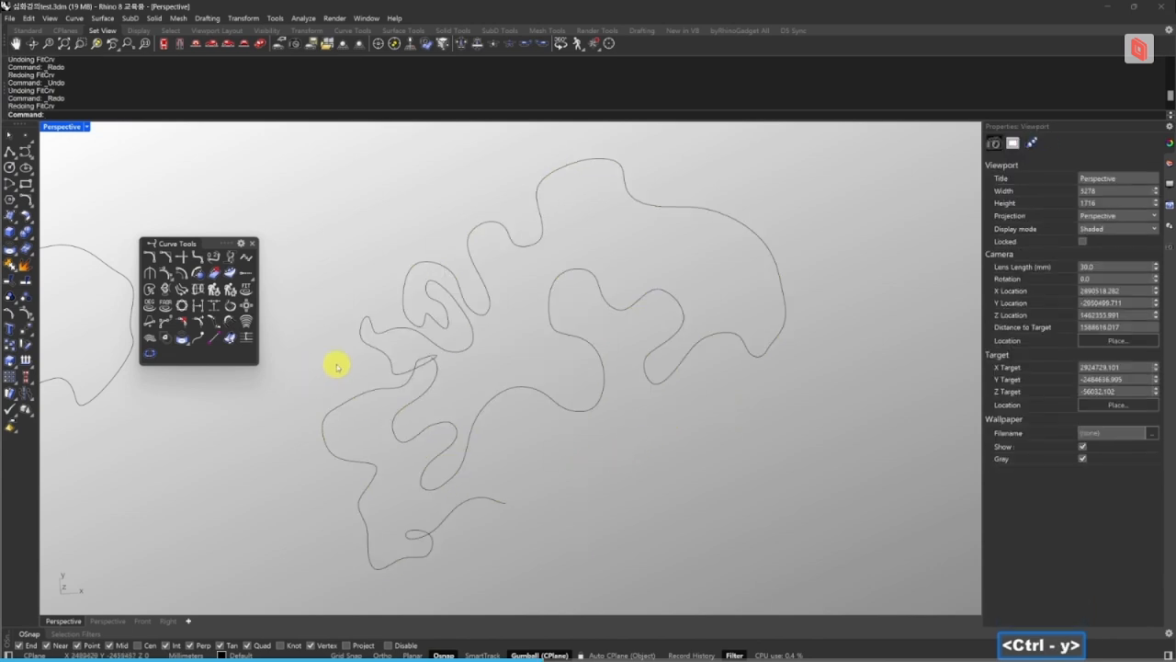
scroll(407, 373, "up", 10)
left_click(485, 365)
scroll(485, 365, "down", 6)
key("ctrl+z")
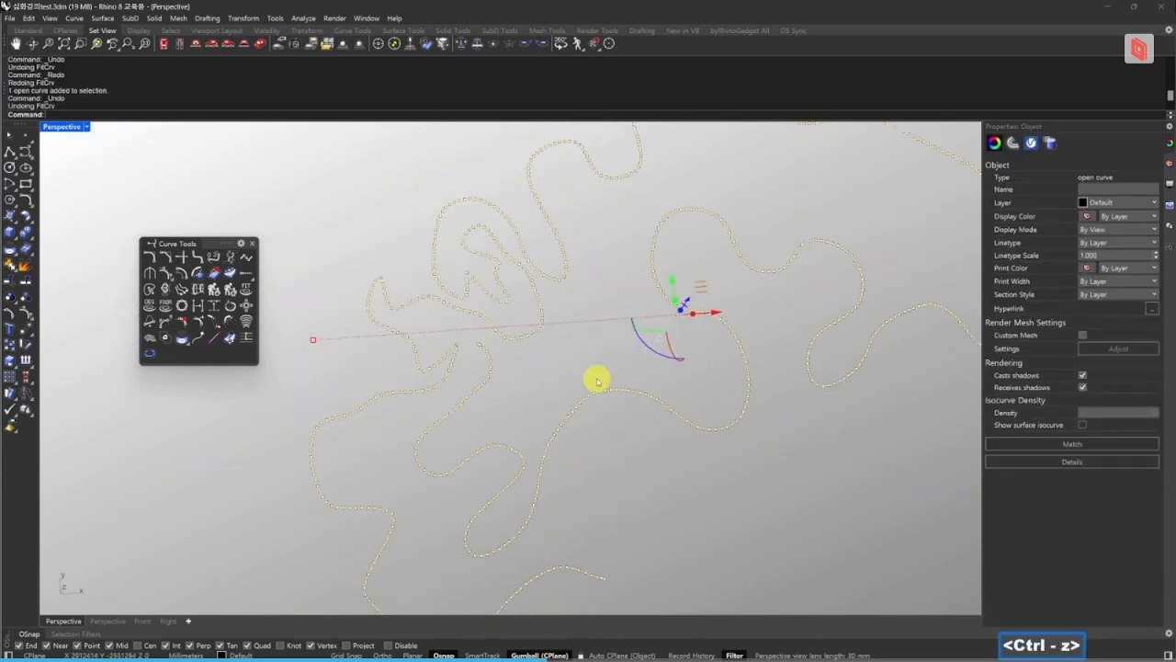
left_click(597, 381)
key("Escape")
key("Escape")
left_click_drag(654, 454, 576, 349)
type("re")
key("Escape")
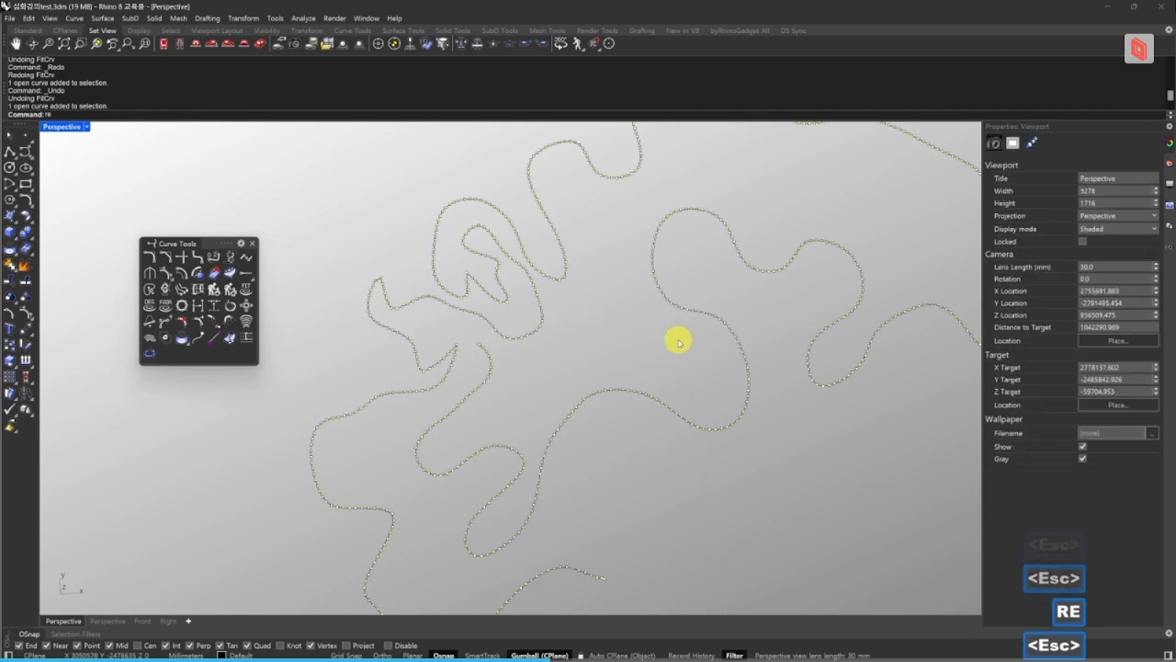
key("Escape")
key("Escape")
key("Escape")
Select the restored 800-point curve and move the Curve Tools palette aside, away from the curves.
left_click_drag(725, 463, 648, 374)
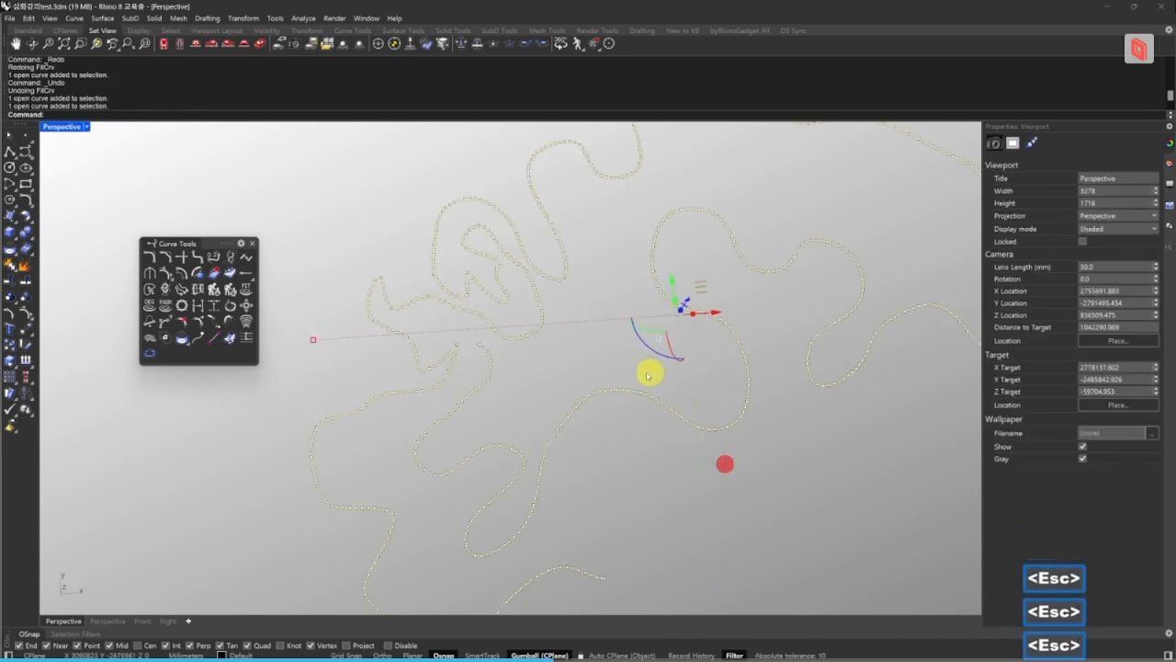
scroll(664, 384, "down", 4)
right_click_drag(676, 403, 632, 387, "shift")
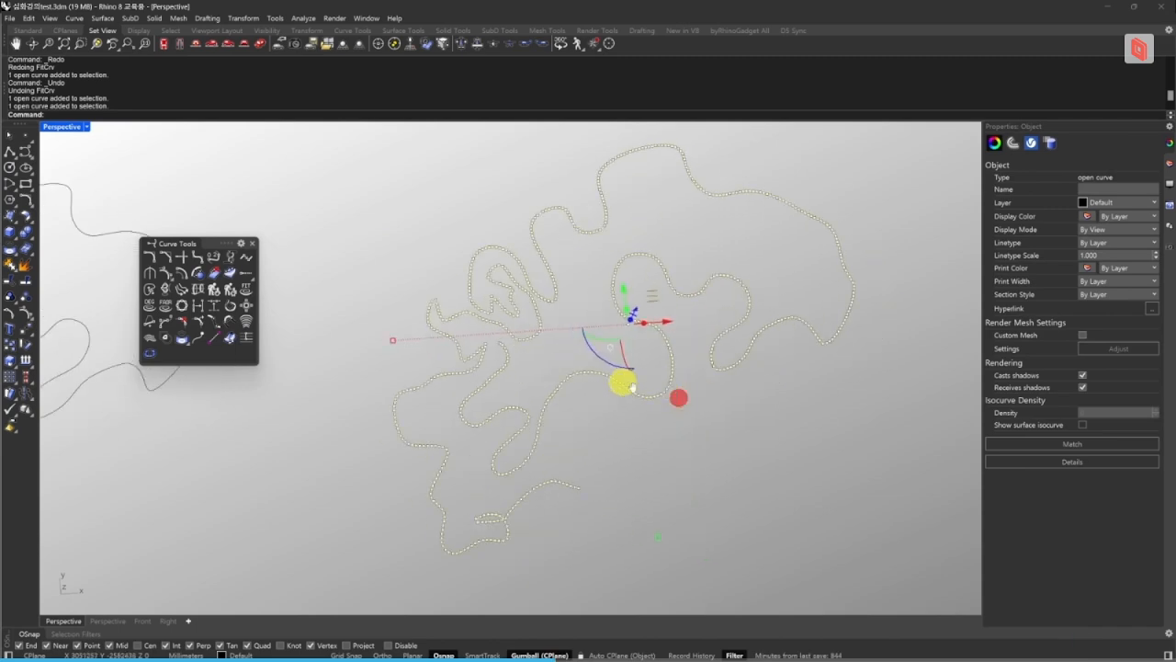
scroll(631, 386, "down", 2)
left_click_drag(213, 244, 122, 140)
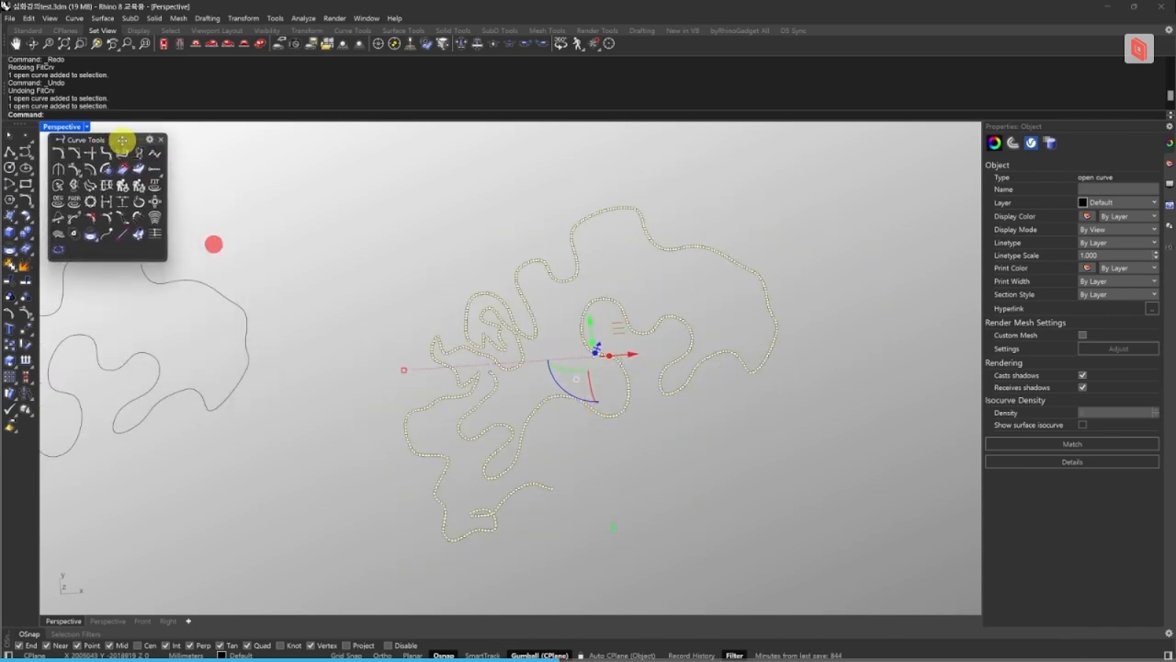
right_click_drag(601, 281, 550, 291, "shift")
right_click_drag(562, 350, 559, 331, "shift")
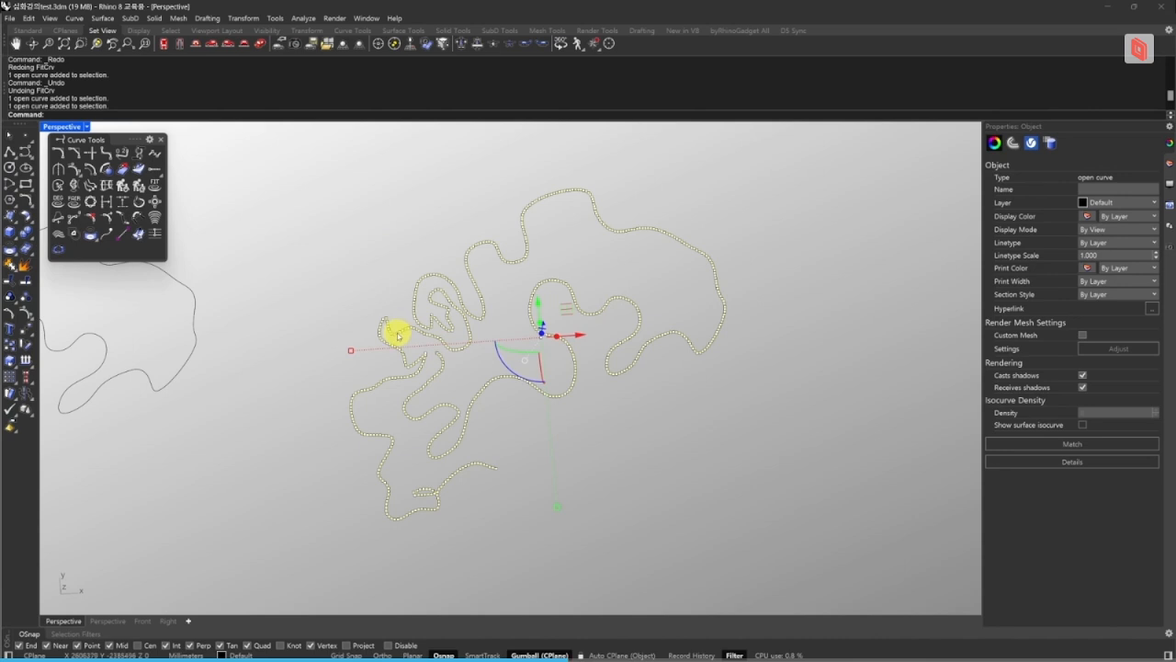
Preview Rebuild on the 800-point curve with a point count of 200 and degree 3, and cancel without applying it.
left_click(598, 449)
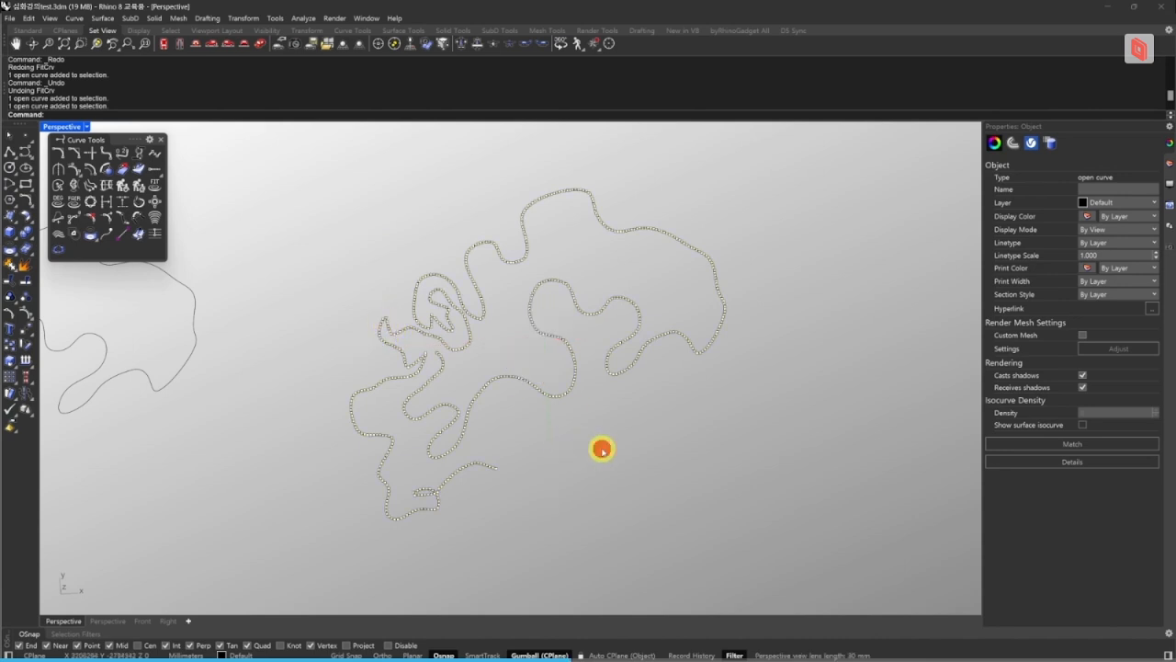
left_click(524, 389)
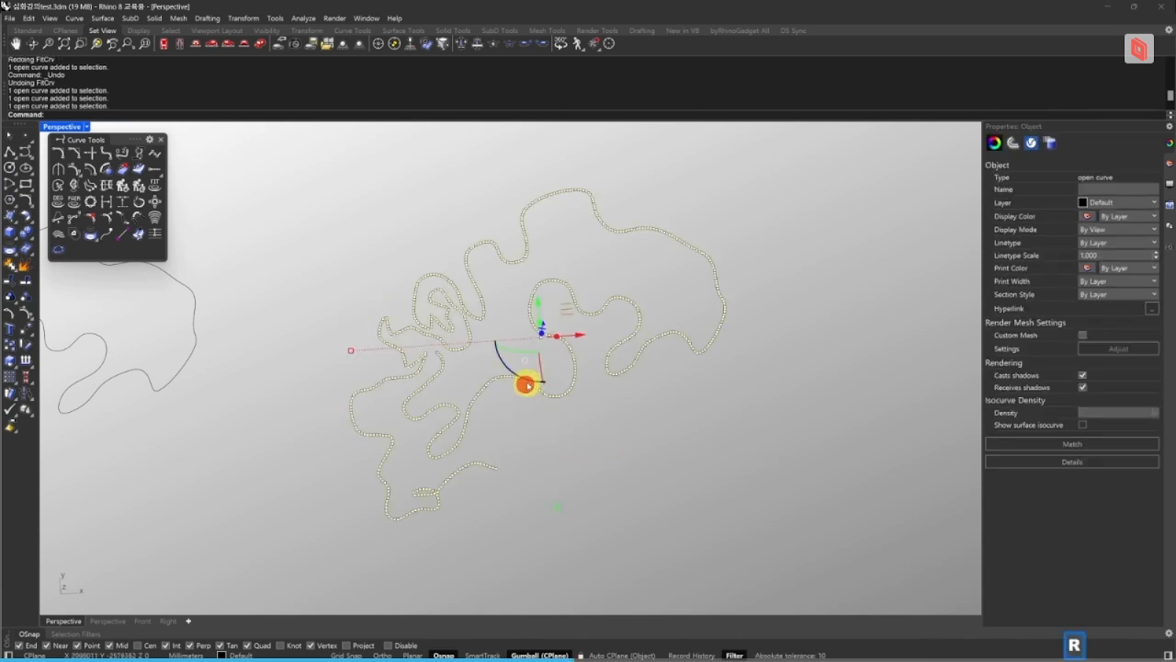
type("re")
key("space")
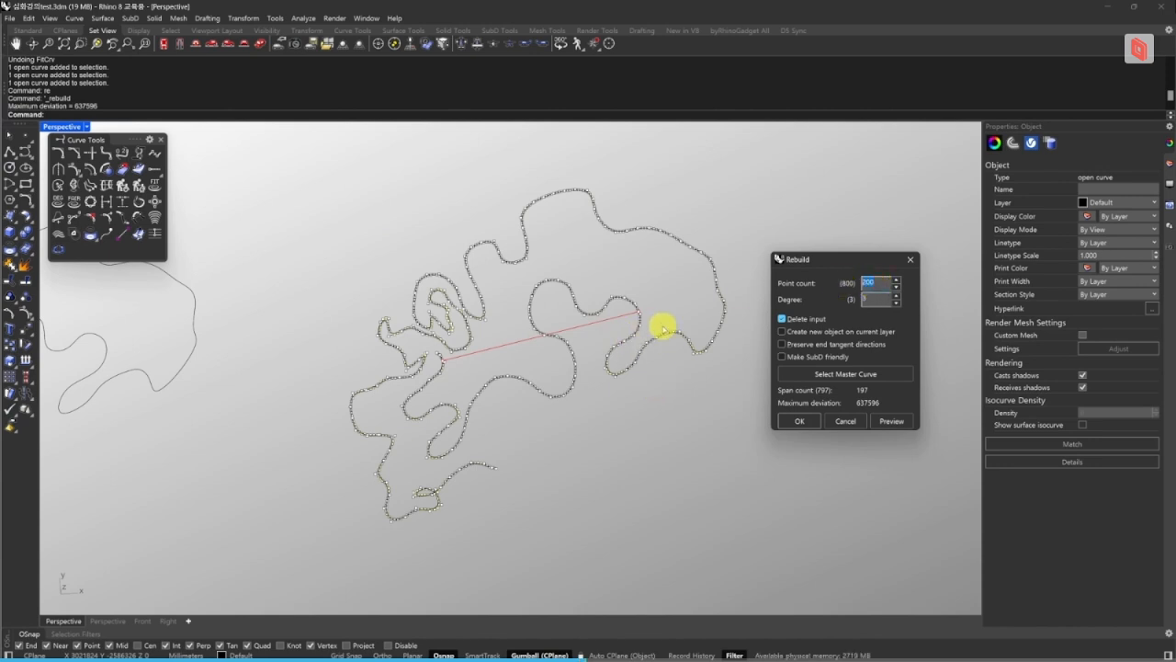
key("Escape")
key("Escape")
key("Escape")
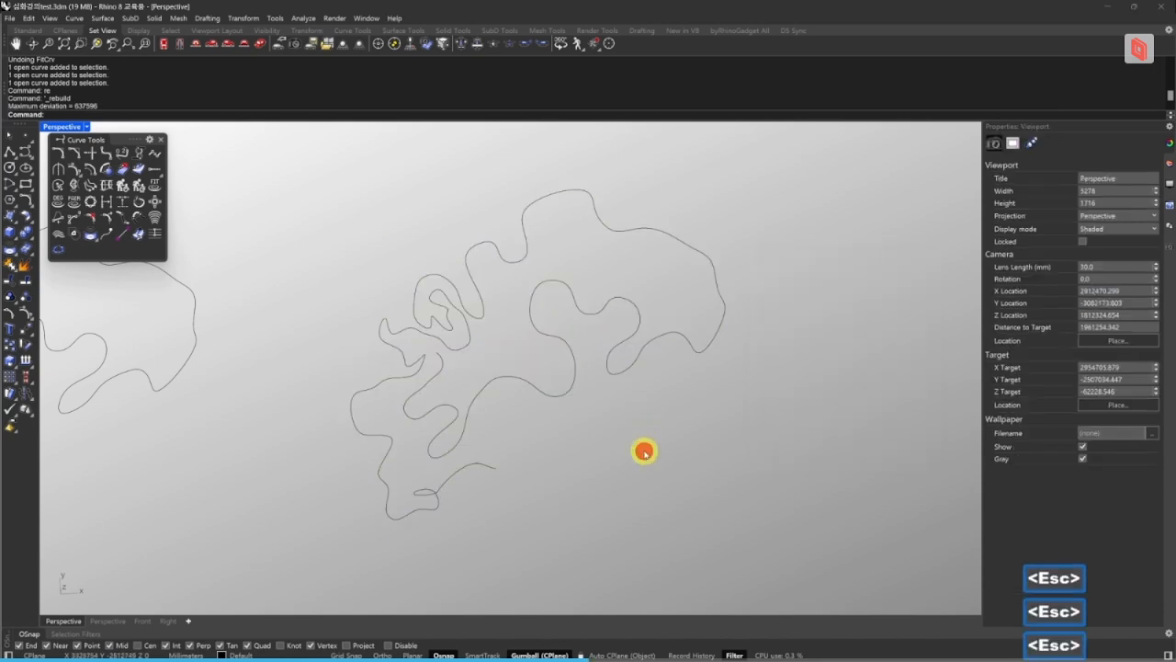
Draw a straight single-segment polyline about 785000 mm long along the X direction, beside the curve's lower open end.
type("L")
key("space")
left_click(643, 462)
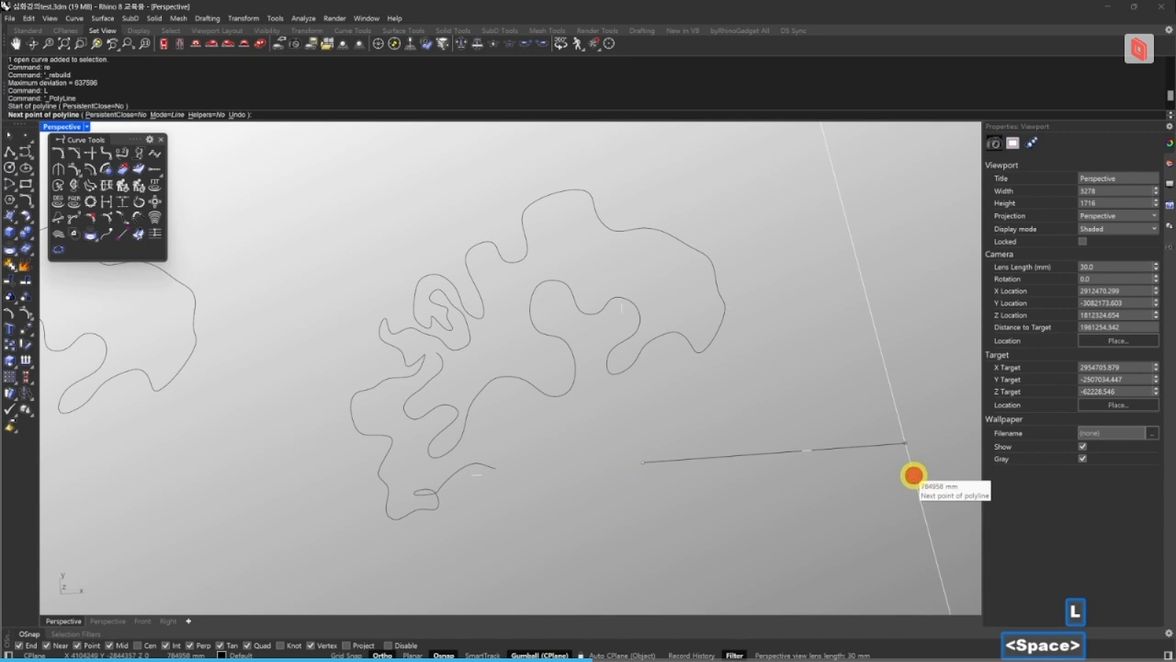
left_click(905, 443)
key("shift+space")
Rebuild the straight line with 200 points at degree 3, deleting the input, and examine its point spacing.
left_click(854, 447)
type("re")
key("space")
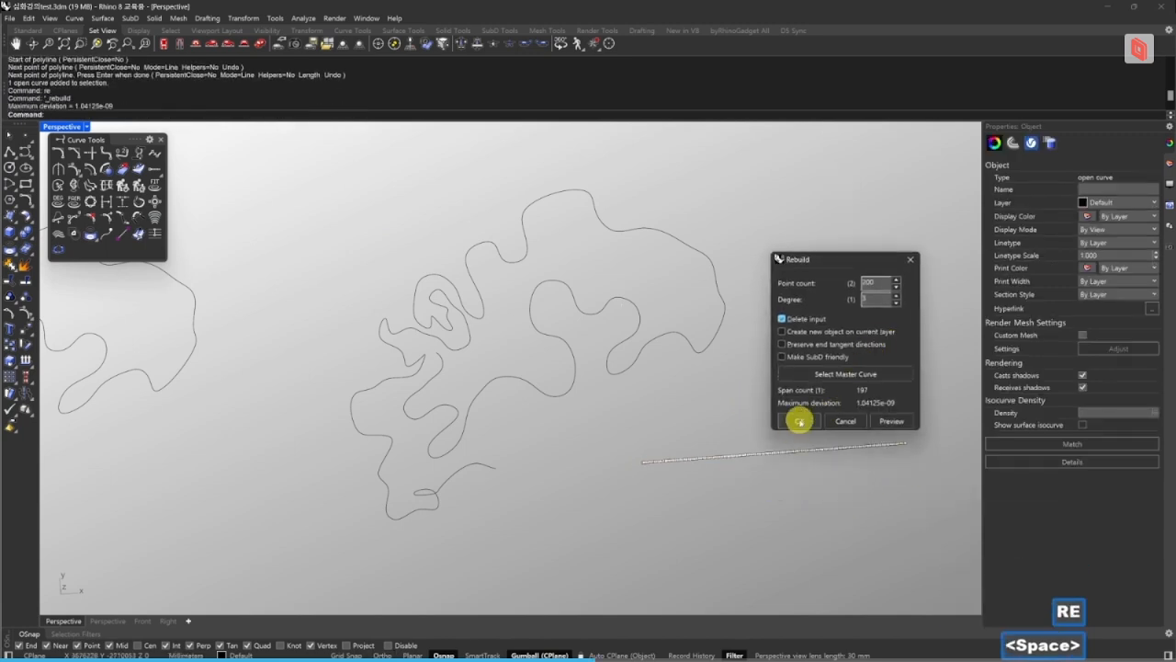
left_click(798, 418)
scroll(726, 460, "up", 5)
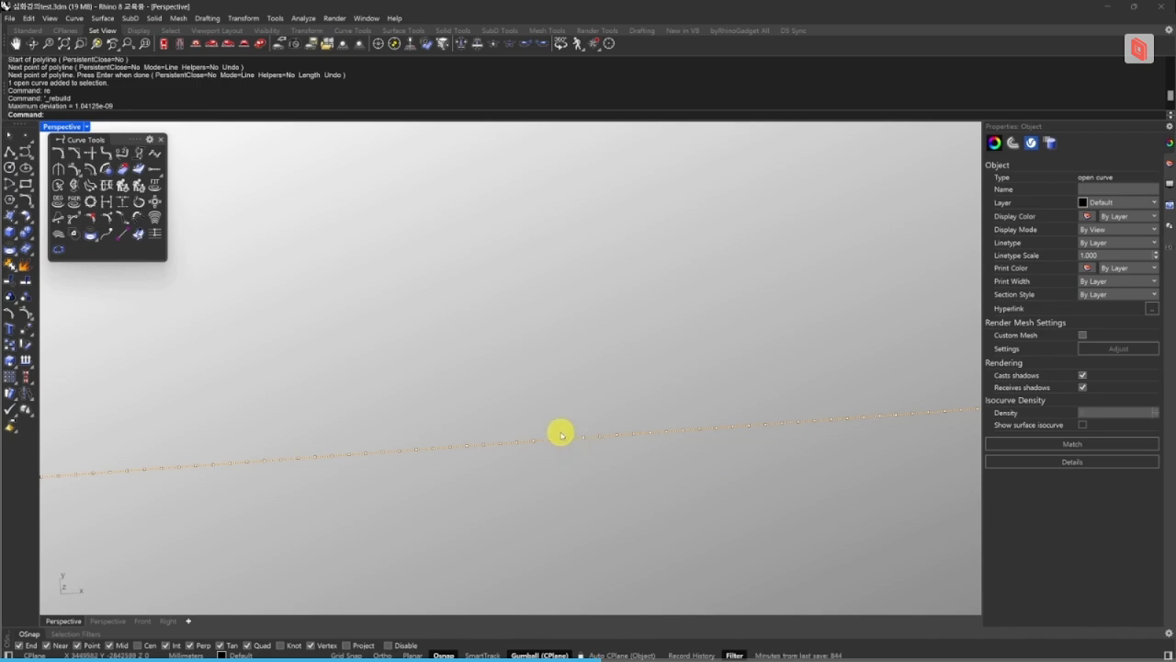
Delete the rebuilt straight test line.
key("Escape")
key("Escape")
left_click(556, 439)
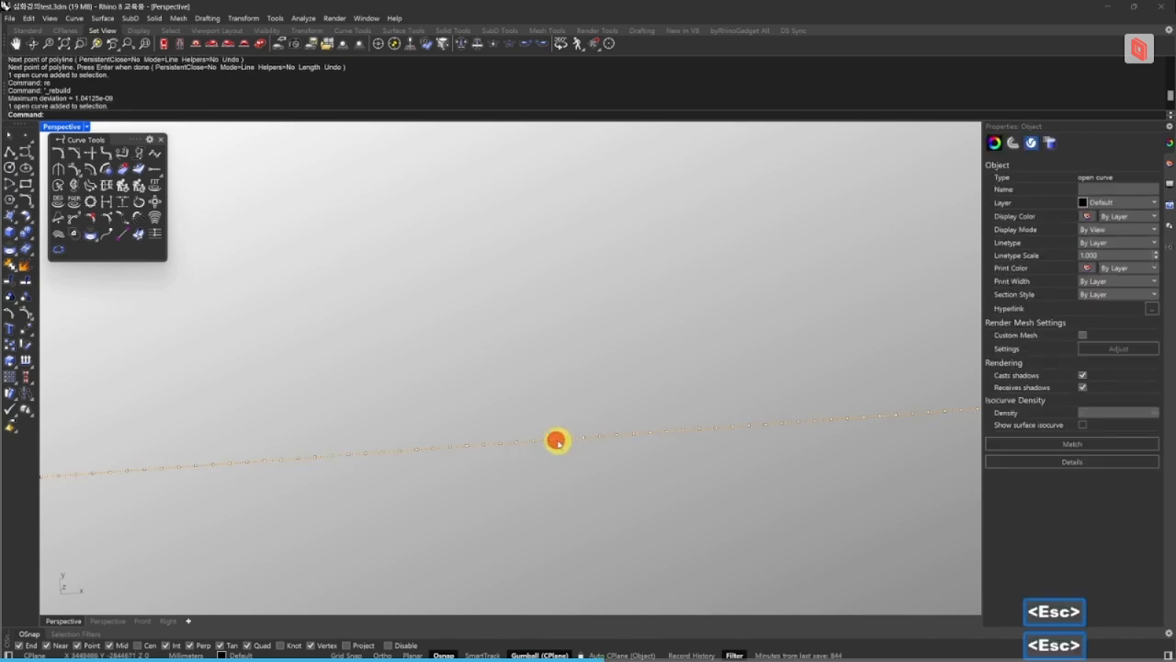
scroll(616, 448, "down", 5)
key("Delete")
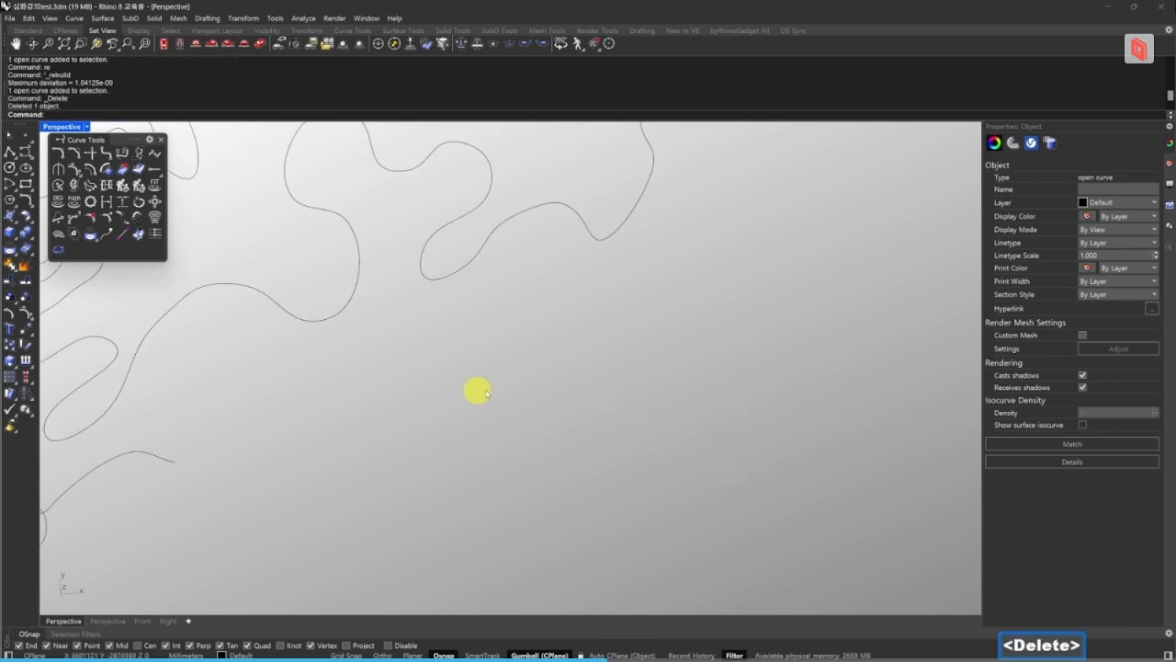
Fit the 800-point curve with FitCrv using a fitting tolerance of 1000.
key("Escape")
scroll(460, 386, "down", 8)
right_click_drag(457, 409, 586, 444, "shift")
scroll(670, 412, "up", 2)
right_click_drag(661, 409, 598, 420, "shift")
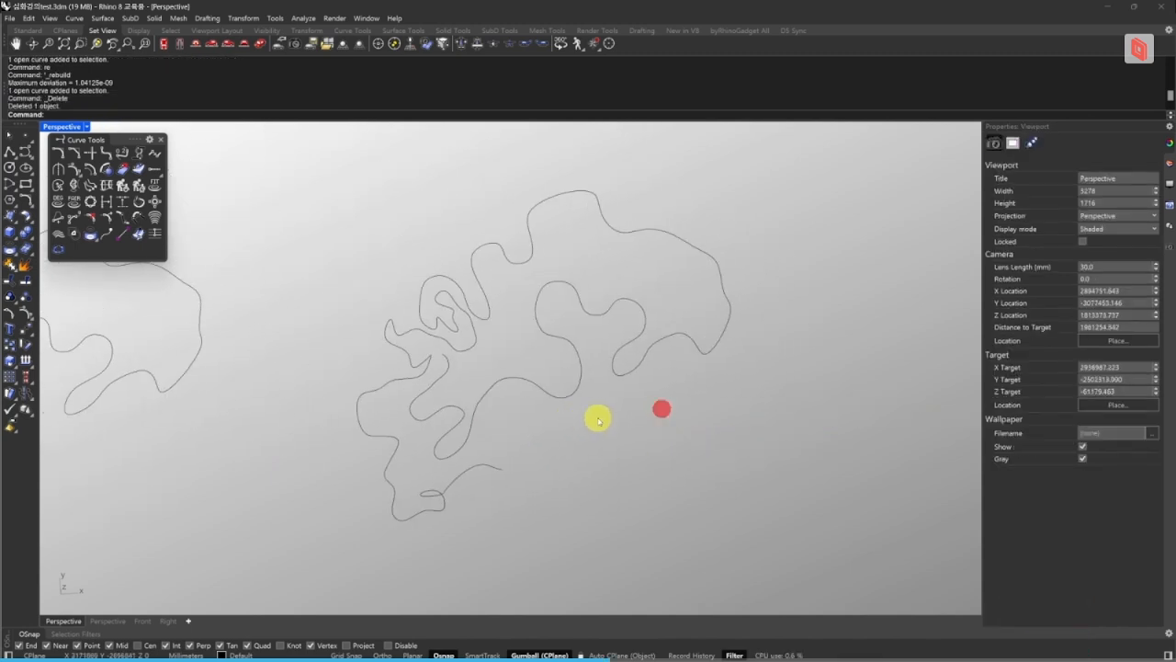
left_click_drag(708, 408, 606, 345)
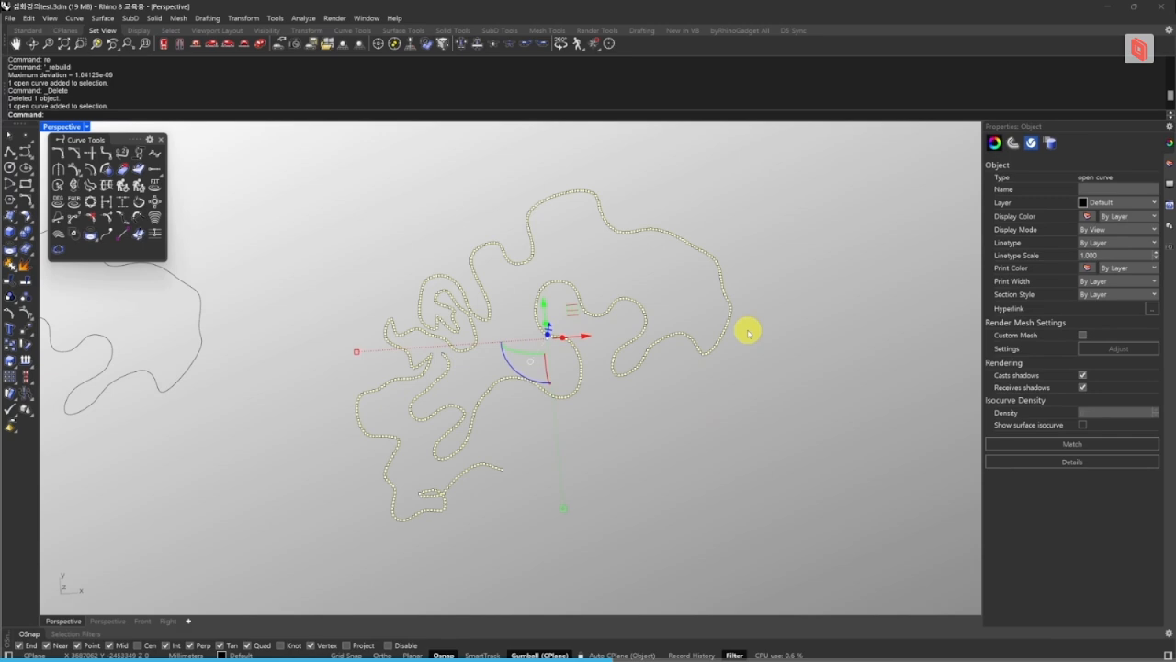
key("space")
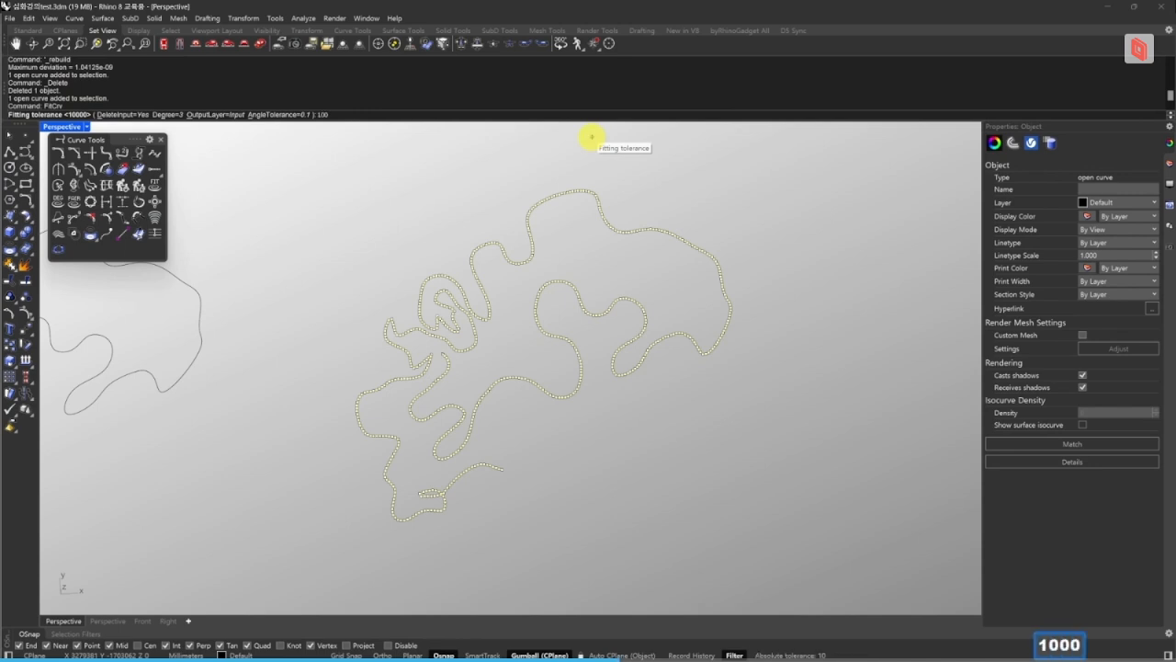
type("1000")
key("Return")
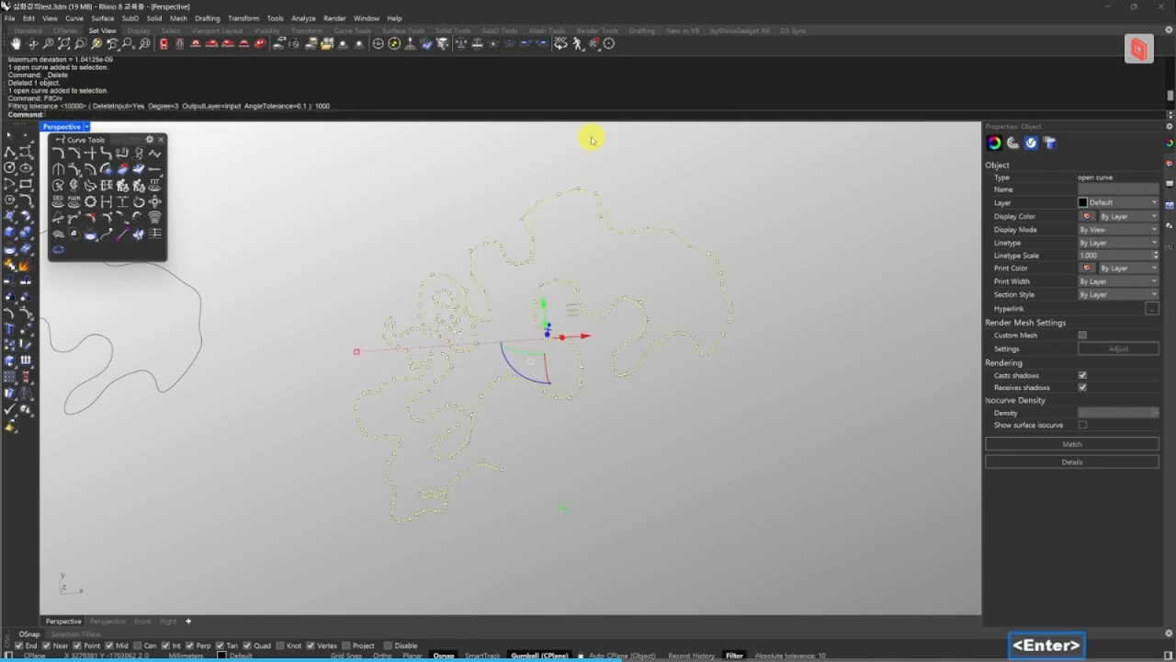
Compare the 1000-tolerance fit with the original by repeatedly undoing and redoing FitCrv, leaving the fit applied and the curve selected.
left_click(577, 354)
left_click(777, 402)
key("ctrl+z")
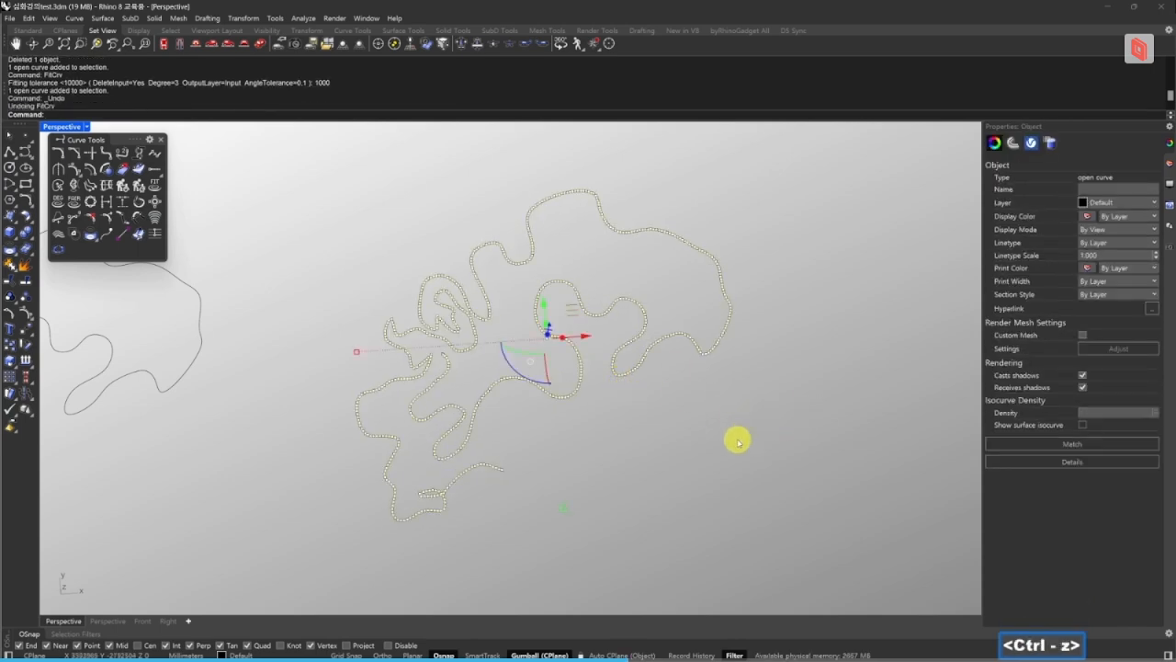
key("ctrl+y")
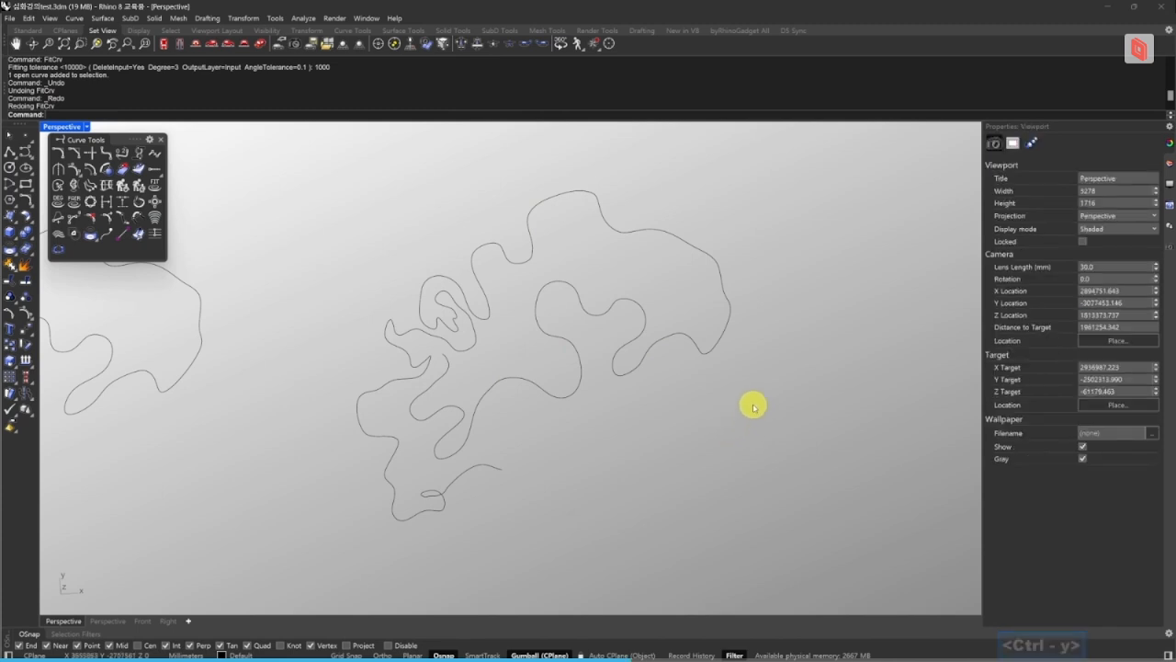
key("ctrl+z")
key("ctrl+y")
key("ctrl+z")
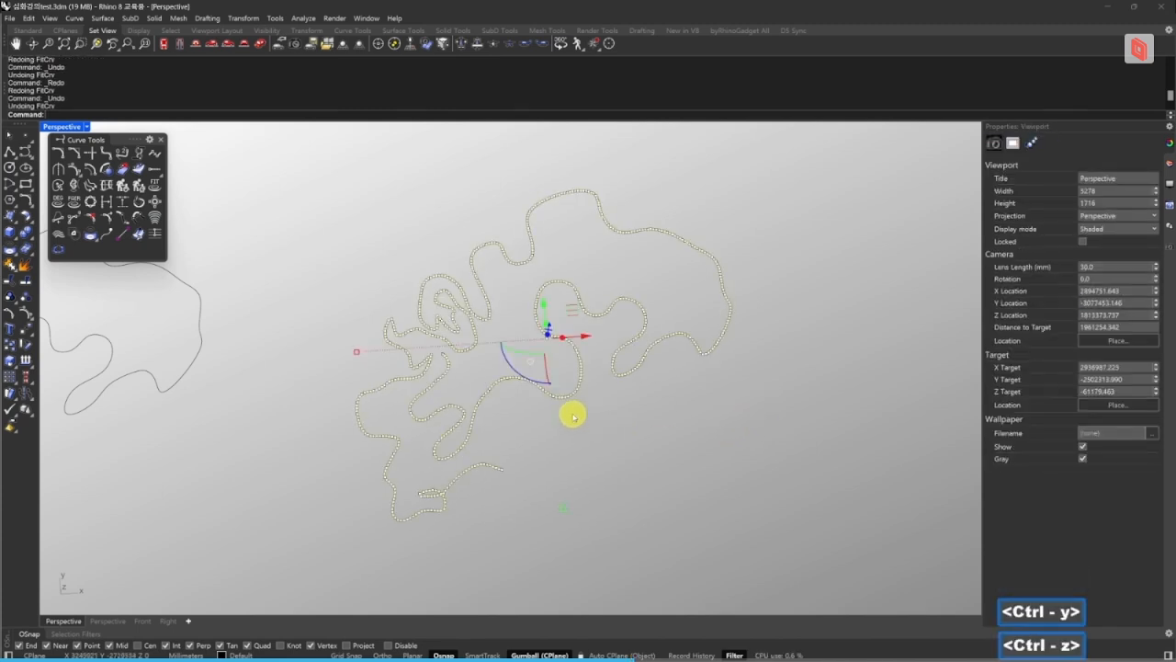
key("ctrl+y")
key("ctrl+z")
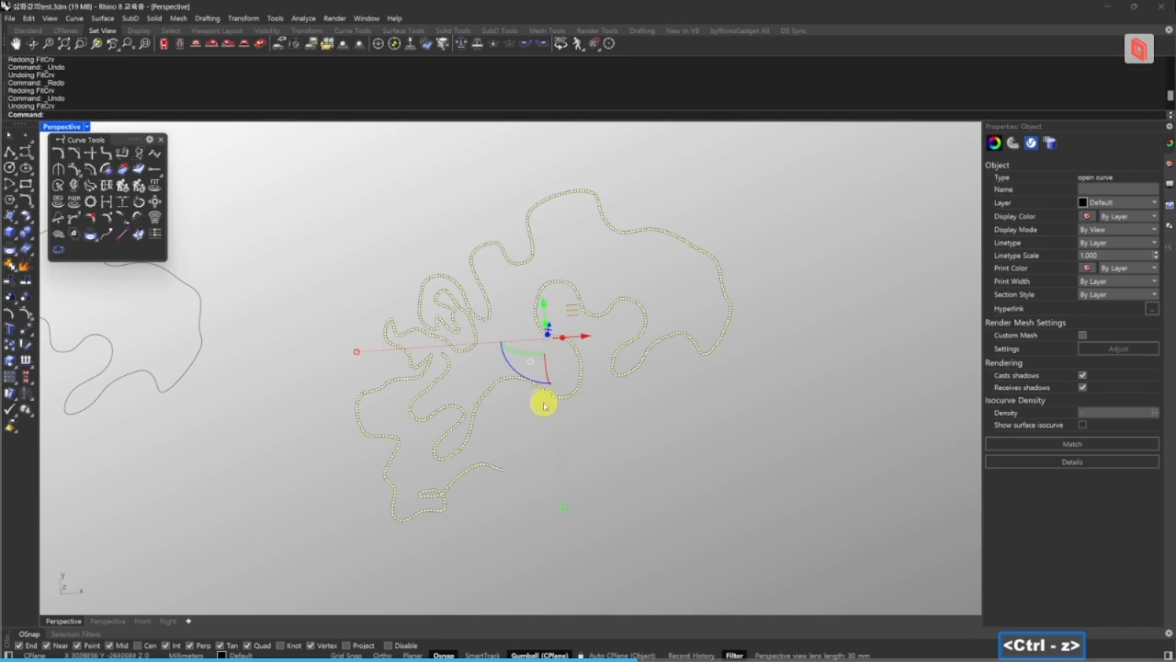
key("ctrl+y")
key("ctrl+z")
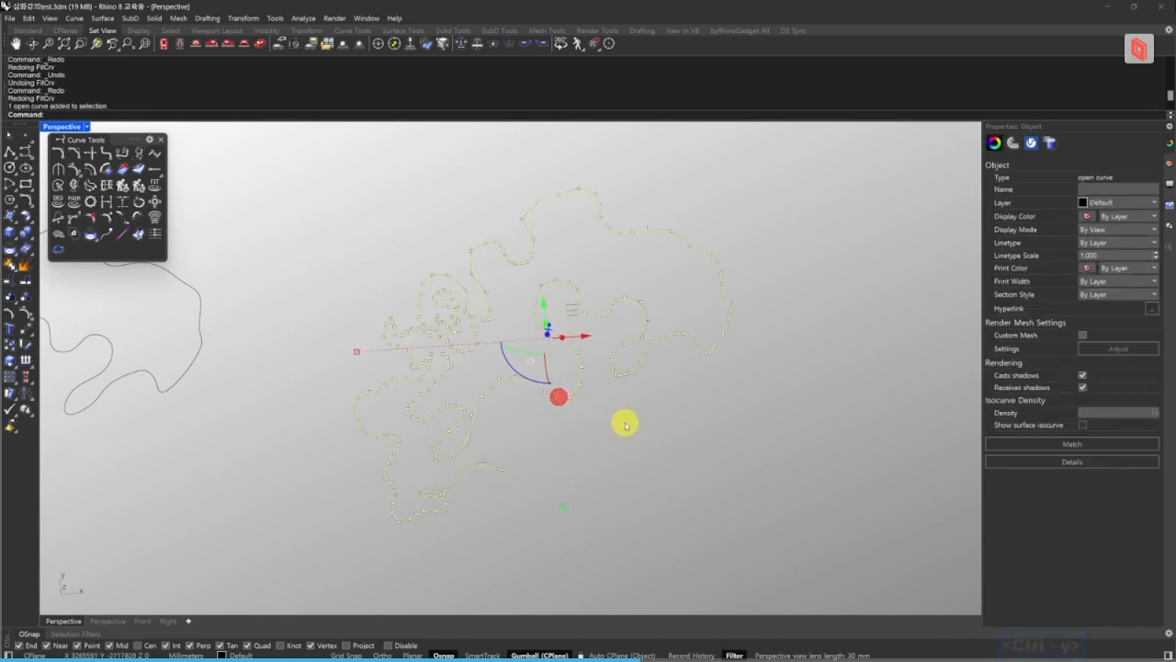
key("ctrl+y")
key("ctrl+z")
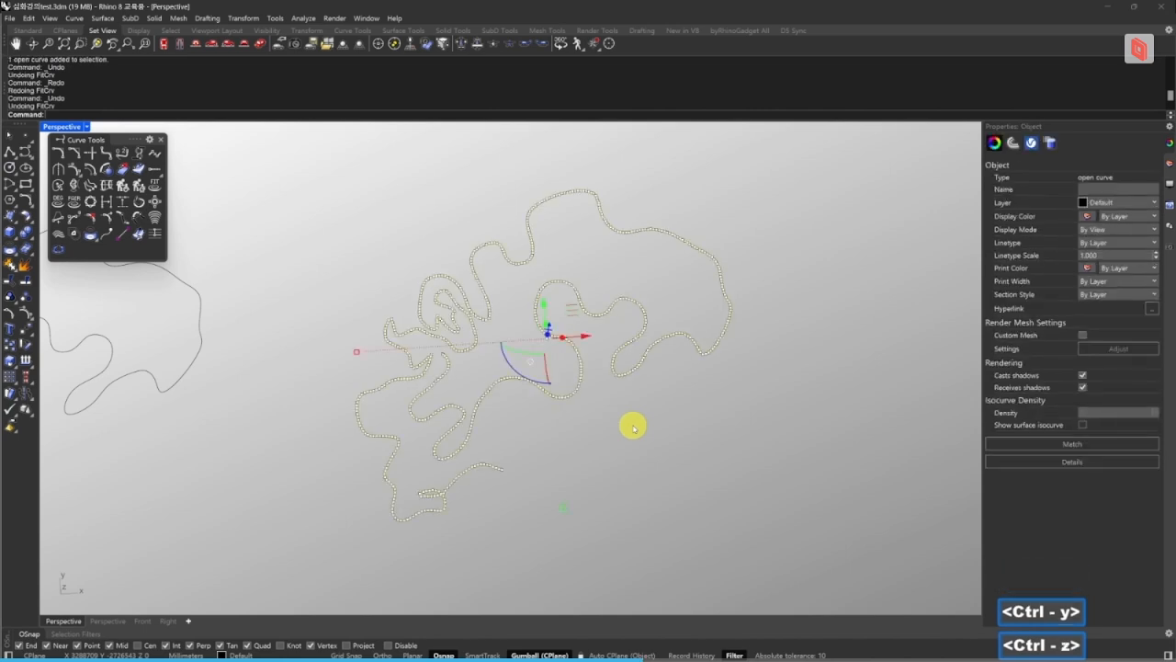
key("ctrl+y")
left_click(578, 389)
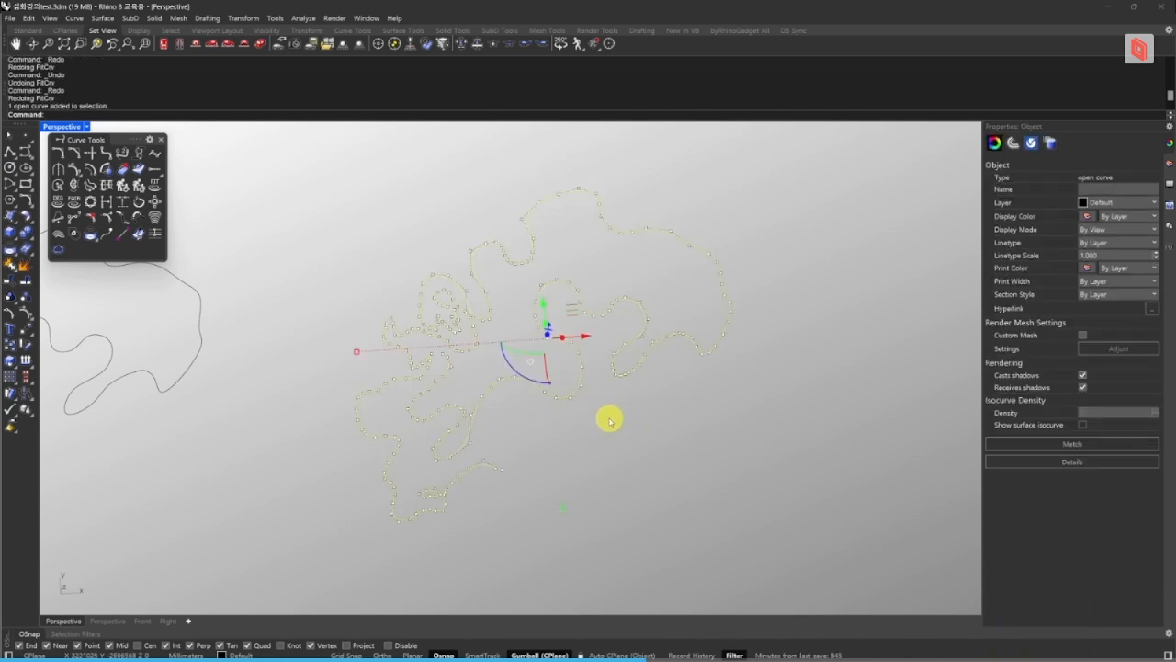
key("ctrl+r")
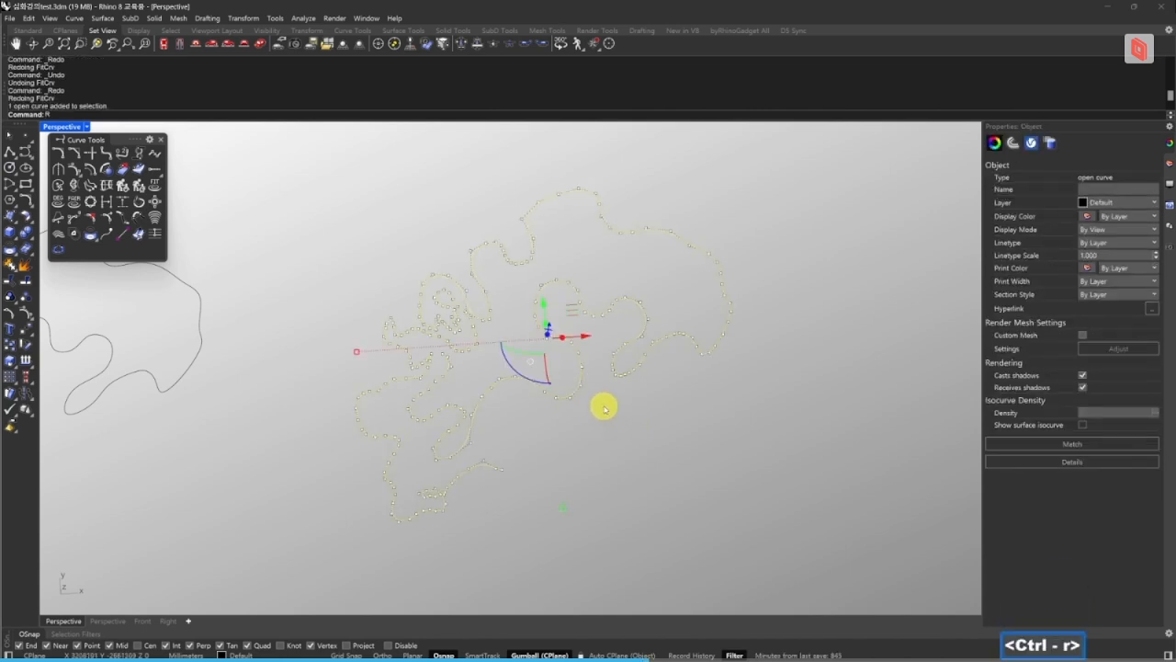
key("Escape")
key("ctrl+r")
key("Escape")
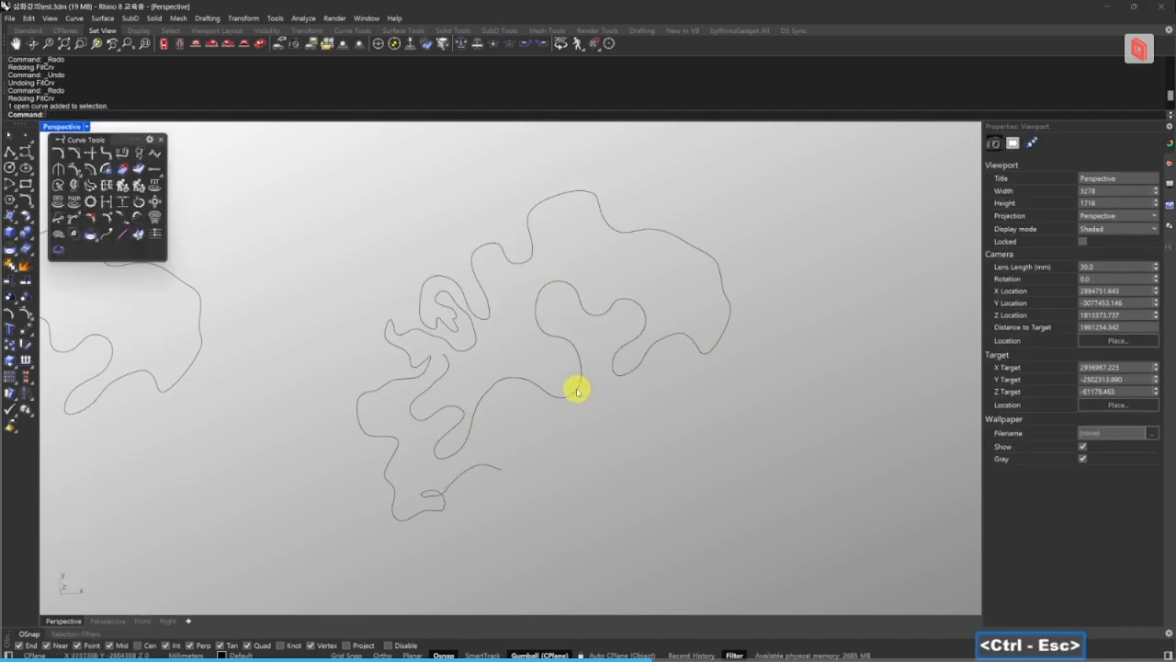
Try fitting the already fitted curve again with FitCrv at a tolerance of 2000, and undo that second fit.
left_click(576, 390)
key("ctrl+r")
key("ctrl+f")
key("ctrl+space")
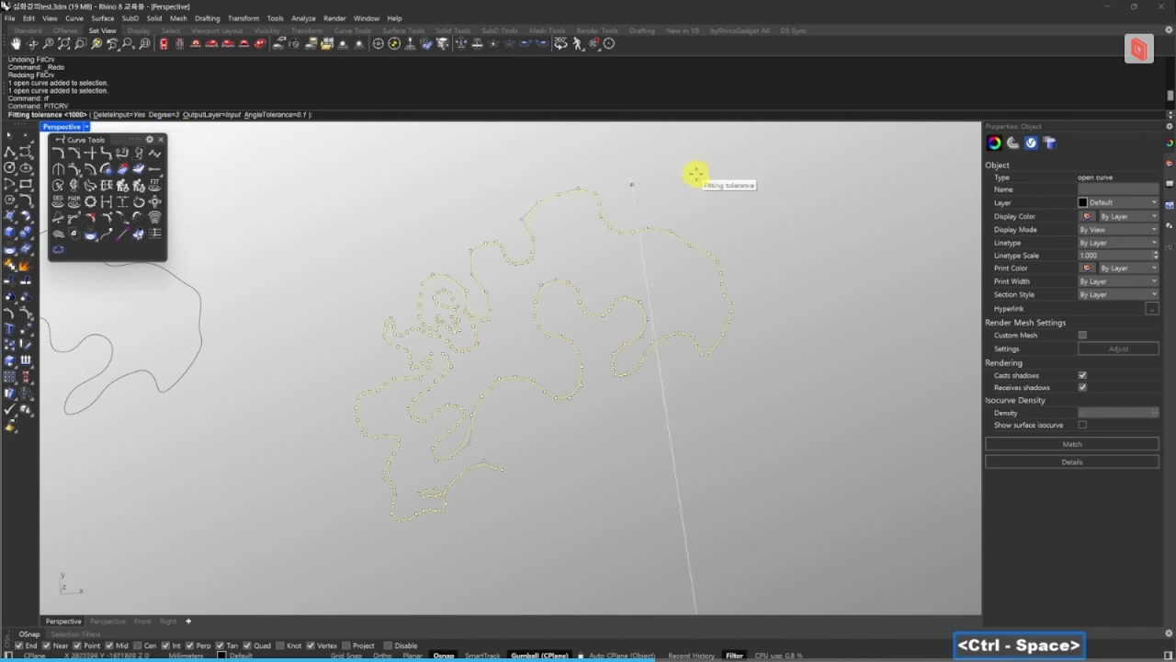
type("2000")
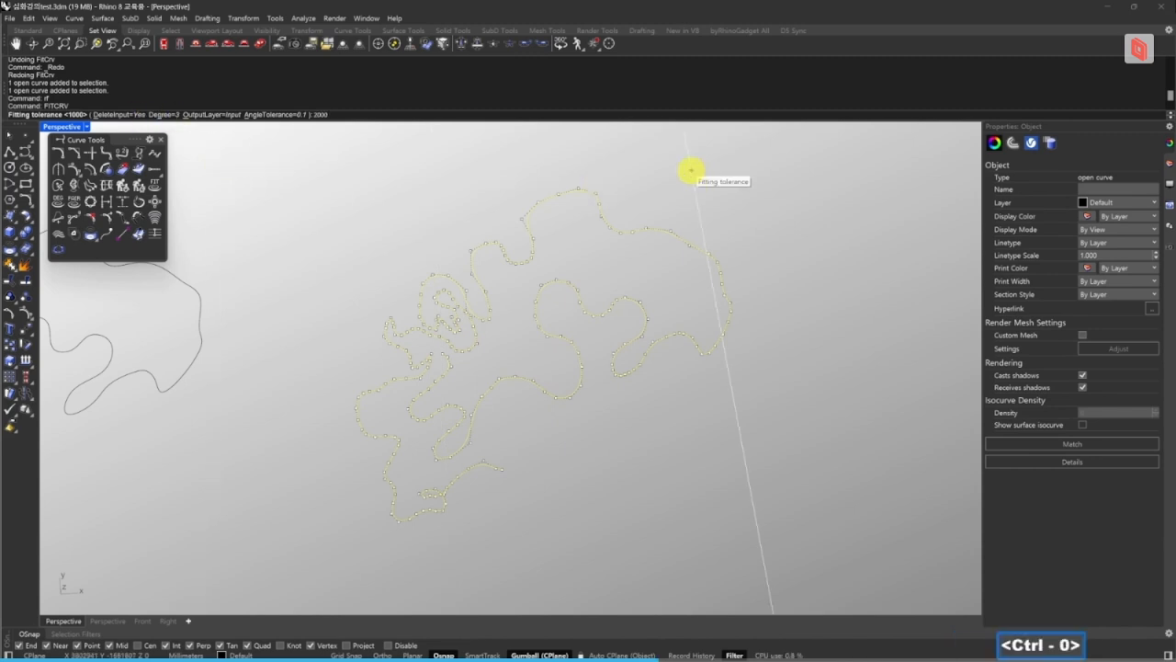
key("ctrl+Return")
key("Escape")
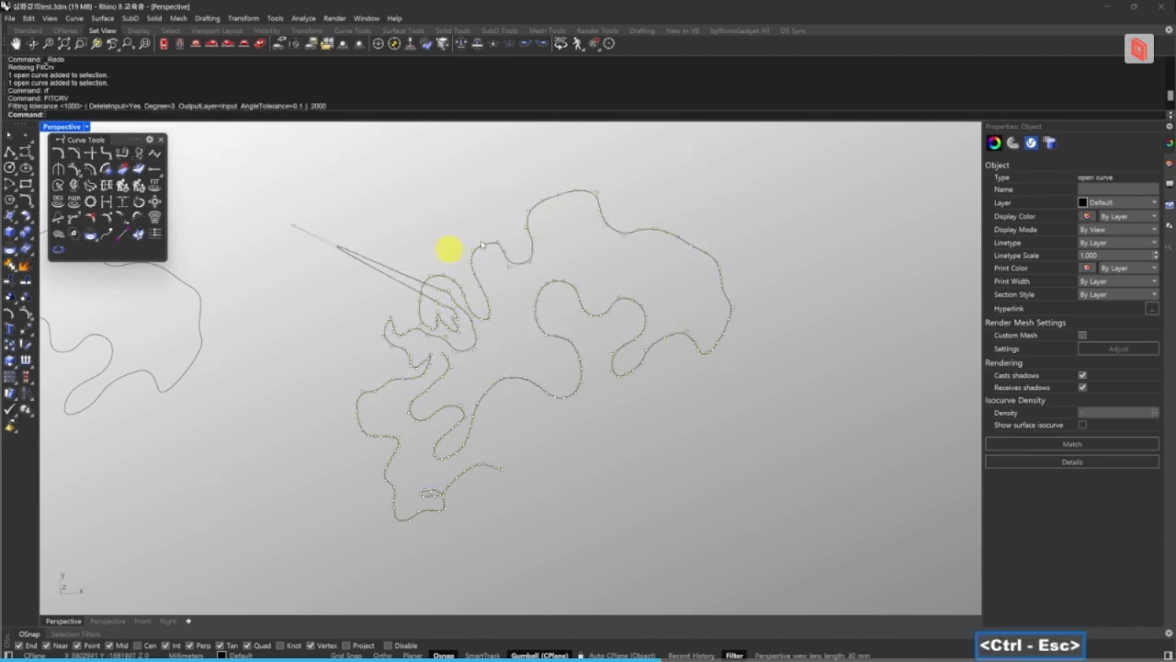
key("ctrl+z")
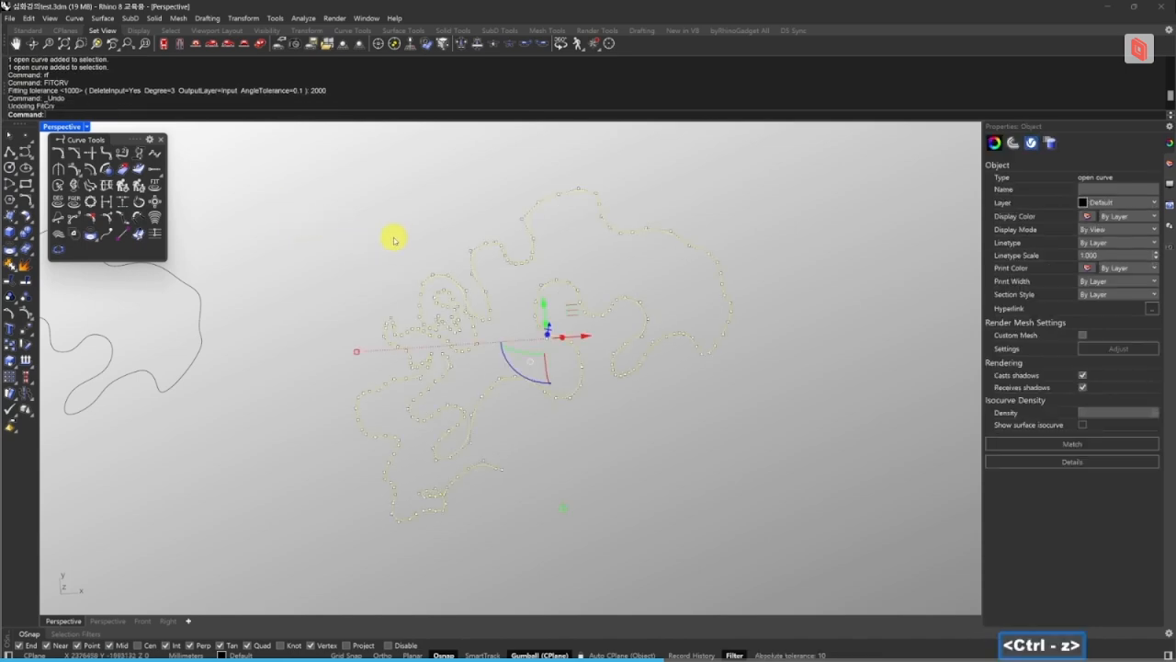
Undo the 1000-tolerance fit and select the restored dense original curve.
key("ctrl+z")
key("Escape")
key("Escape")
key("Escape")
left_click(473, 334)
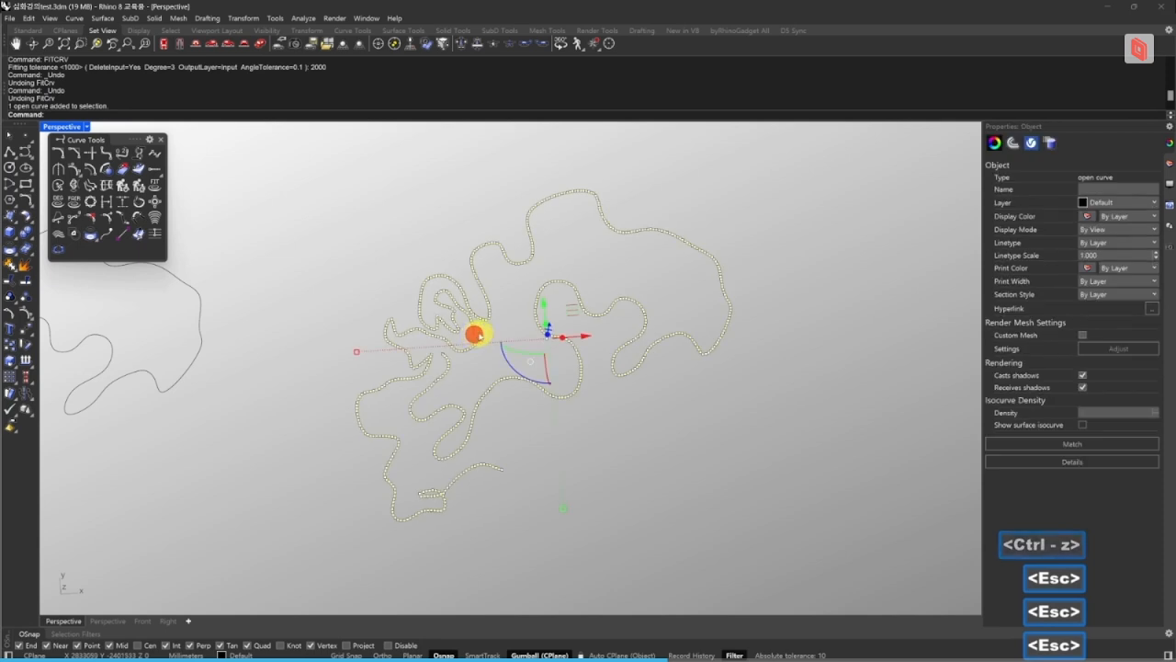
Fit the original dense curve with FitCrv using a fitting tolerance of 2000.
type("rf")
key("space")
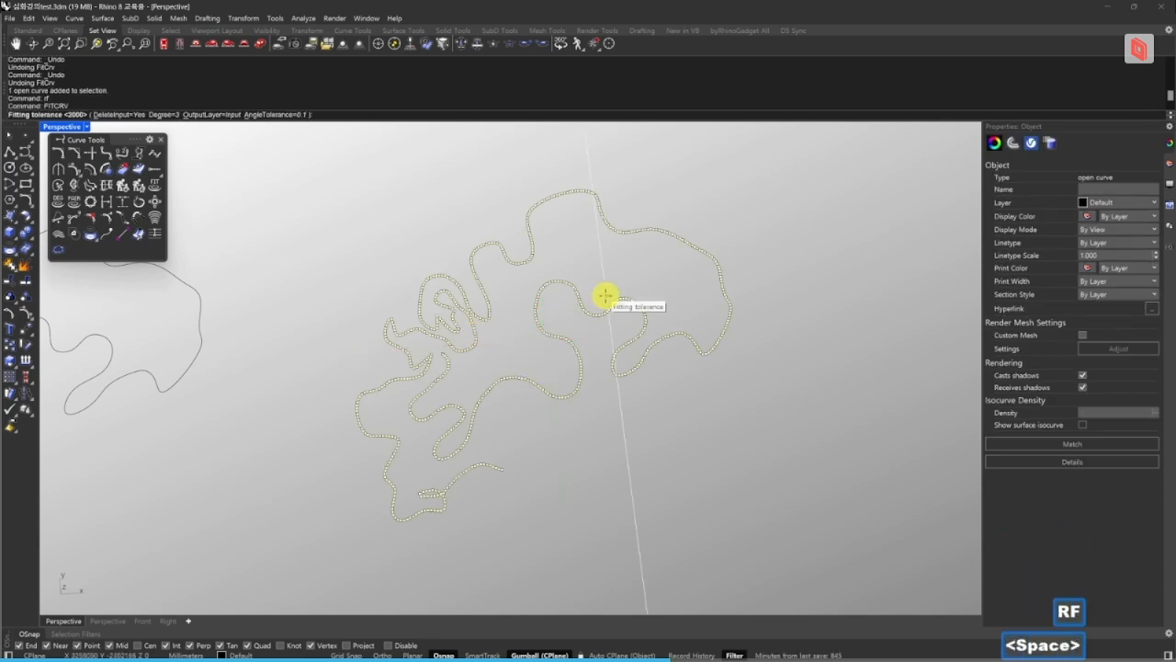
key("Return")
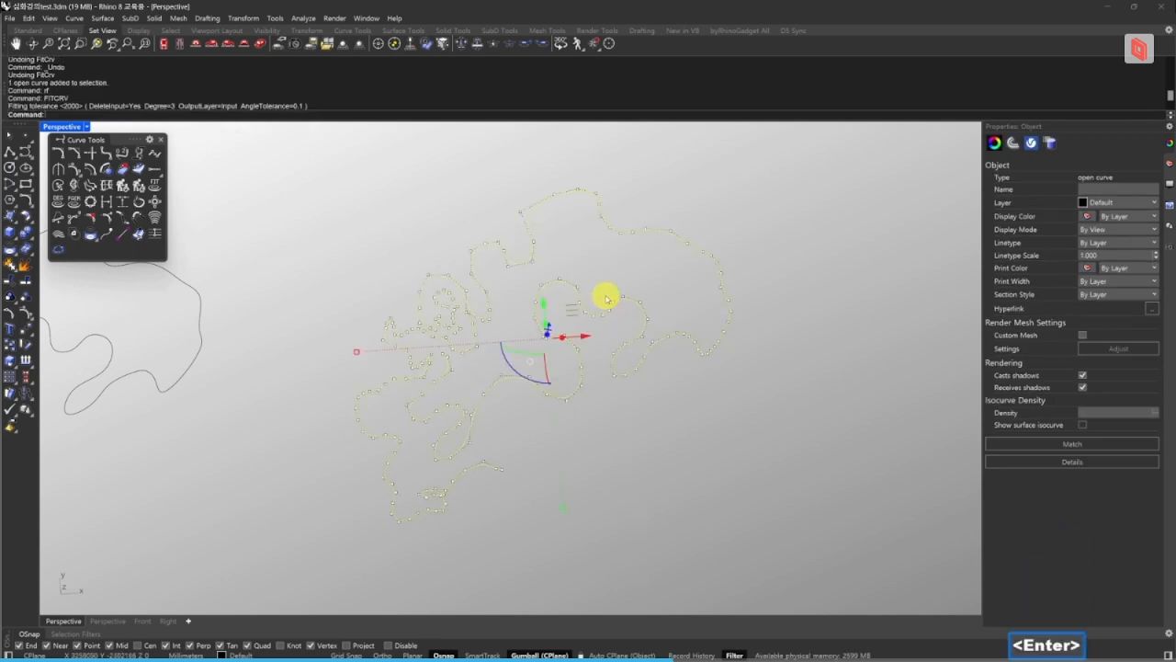
Compare the 2000-tolerance fit with the original by undoing and redoing FitCrv, leaving the original dense curve restored and deselected.
key("Escape")
key("Escape")
key("ctrl+z")
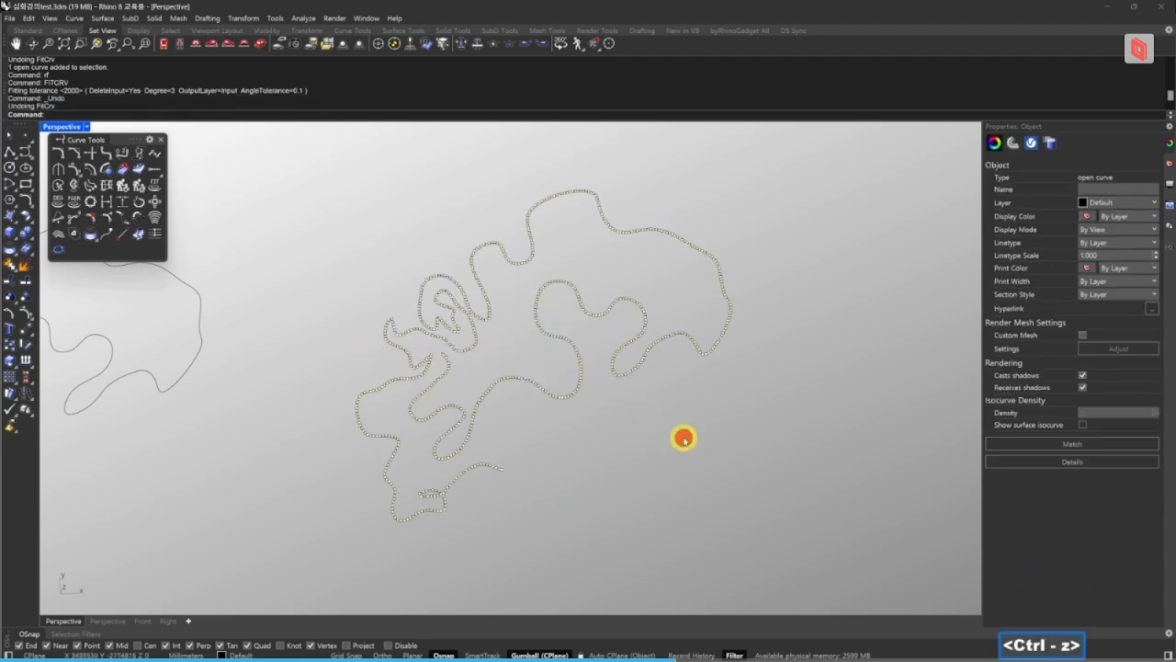
key("ctrl+y")
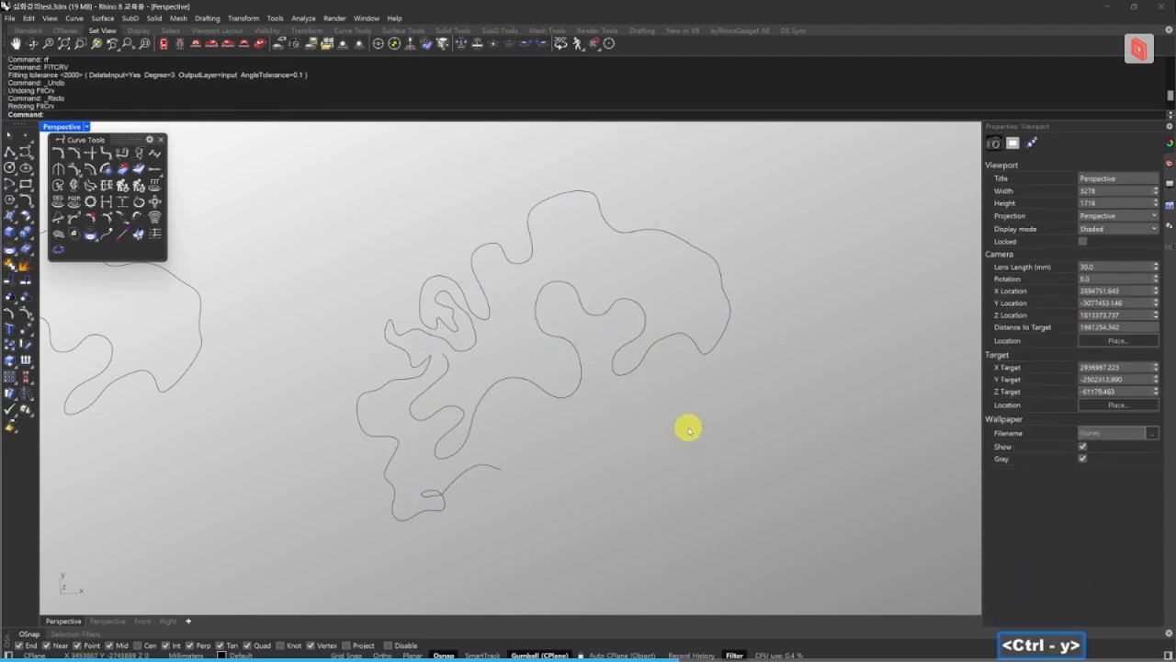
key("Escape")
key("ctrl+z")
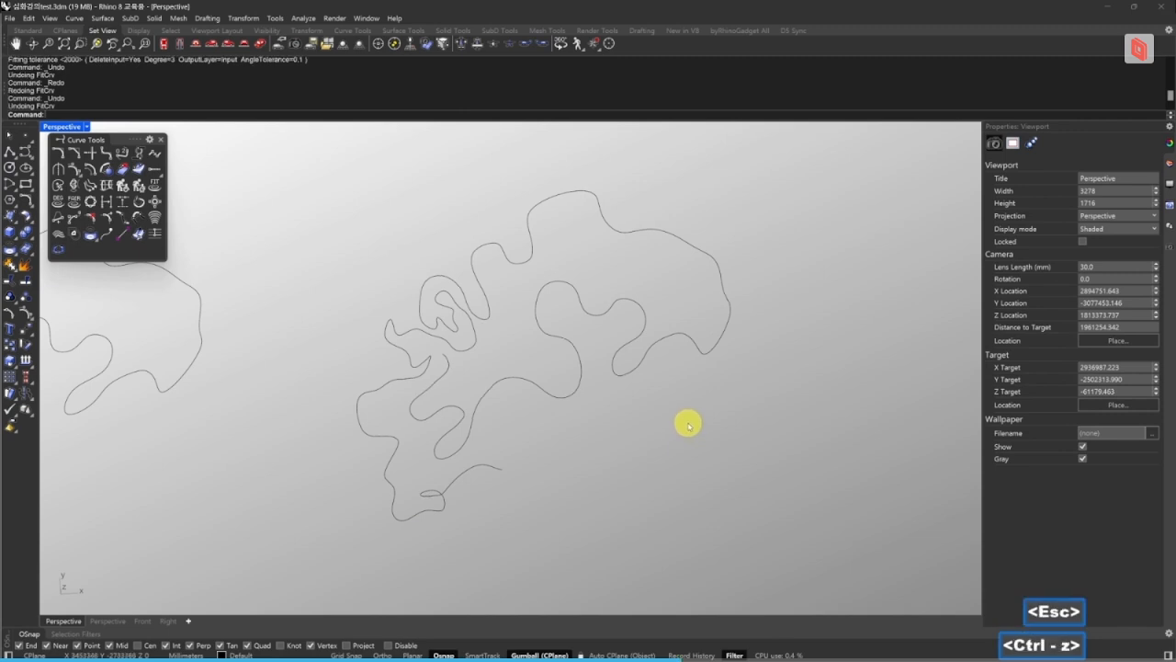
left_click(571, 391)
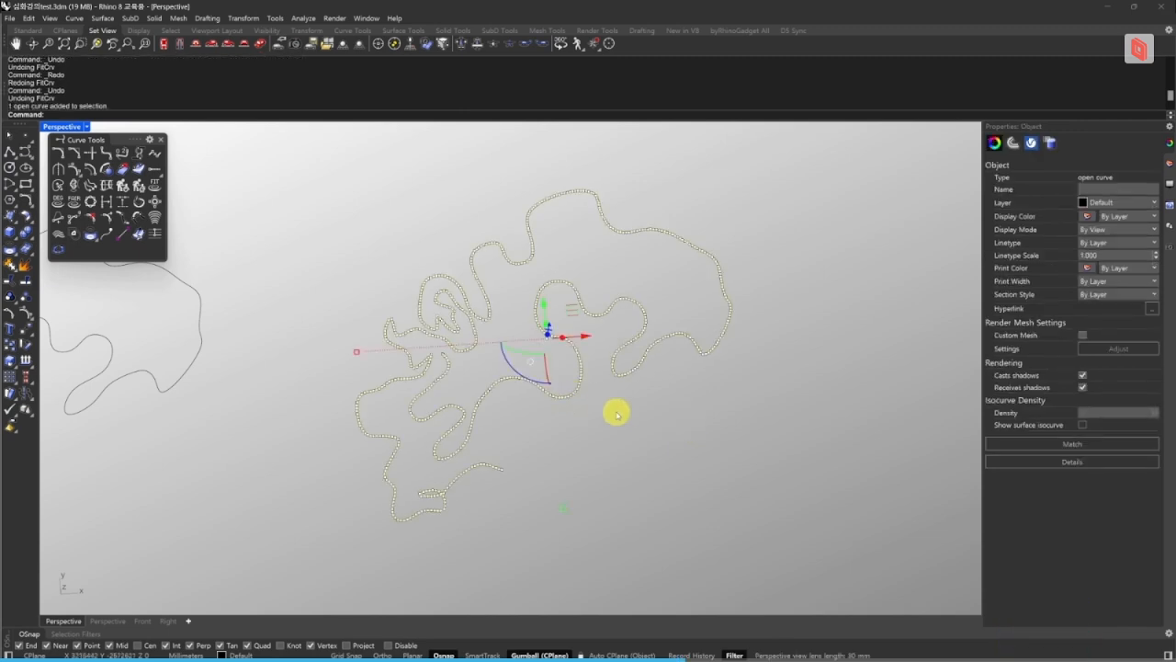
key("ctrl+y")
left_click(559, 399)
left_click(638, 428)
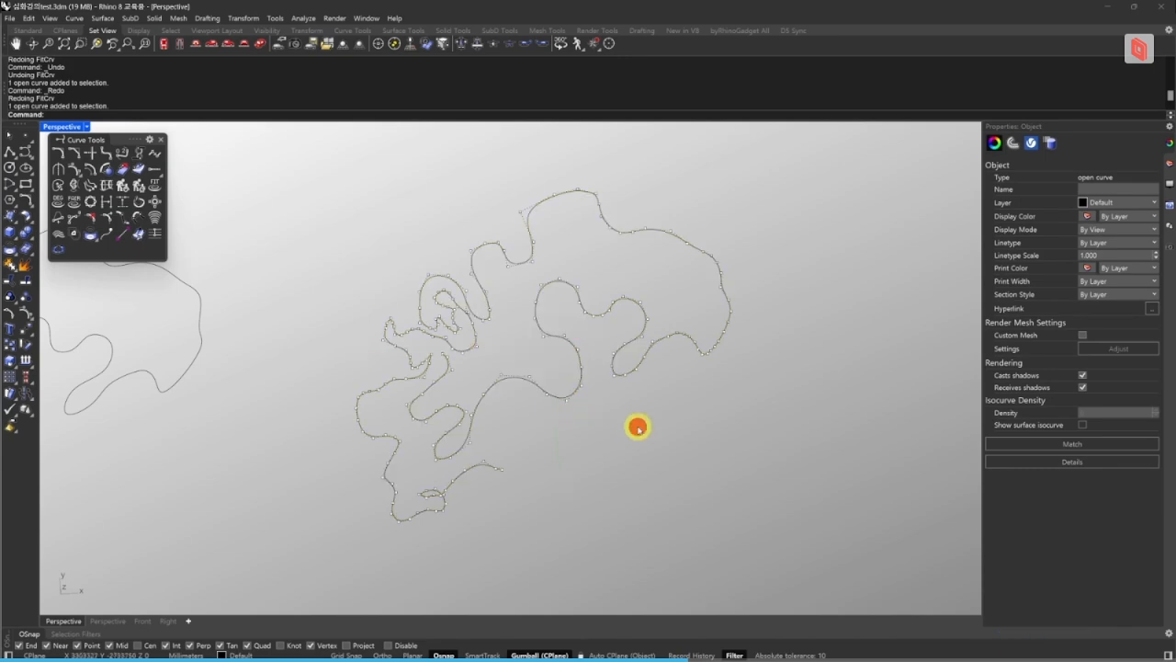
key("ctrl+z")
left_click(663, 444)
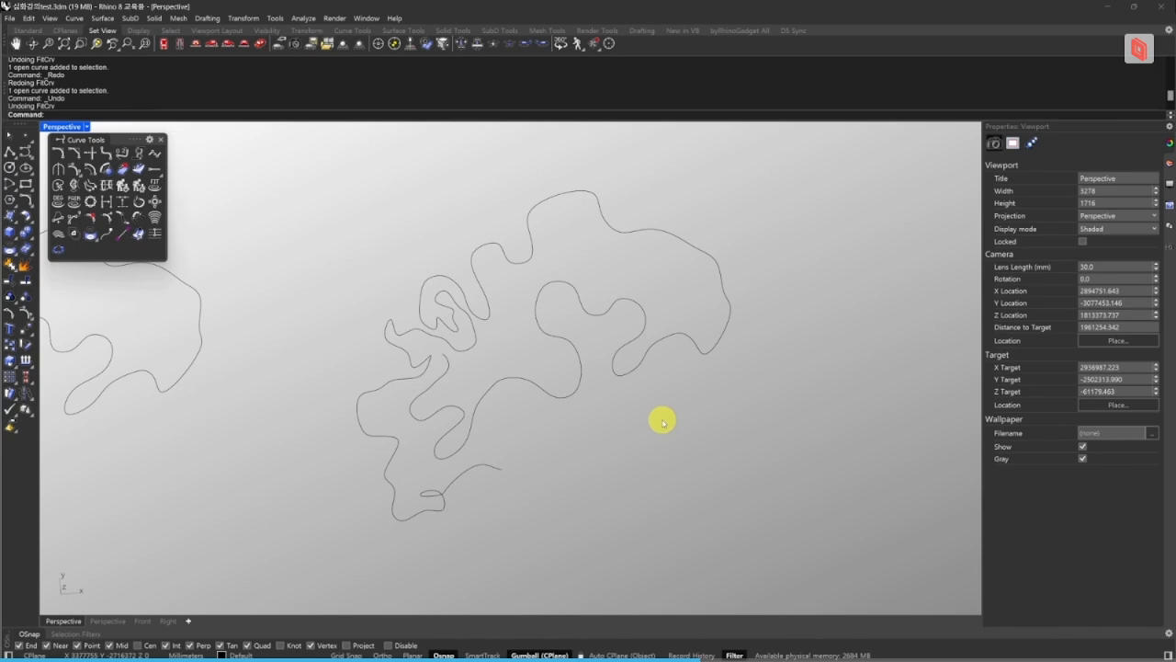
Select the original dense curve and examine how its control points are distributed.
left_click(550, 390)
scroll(469, 441, "up", 2)
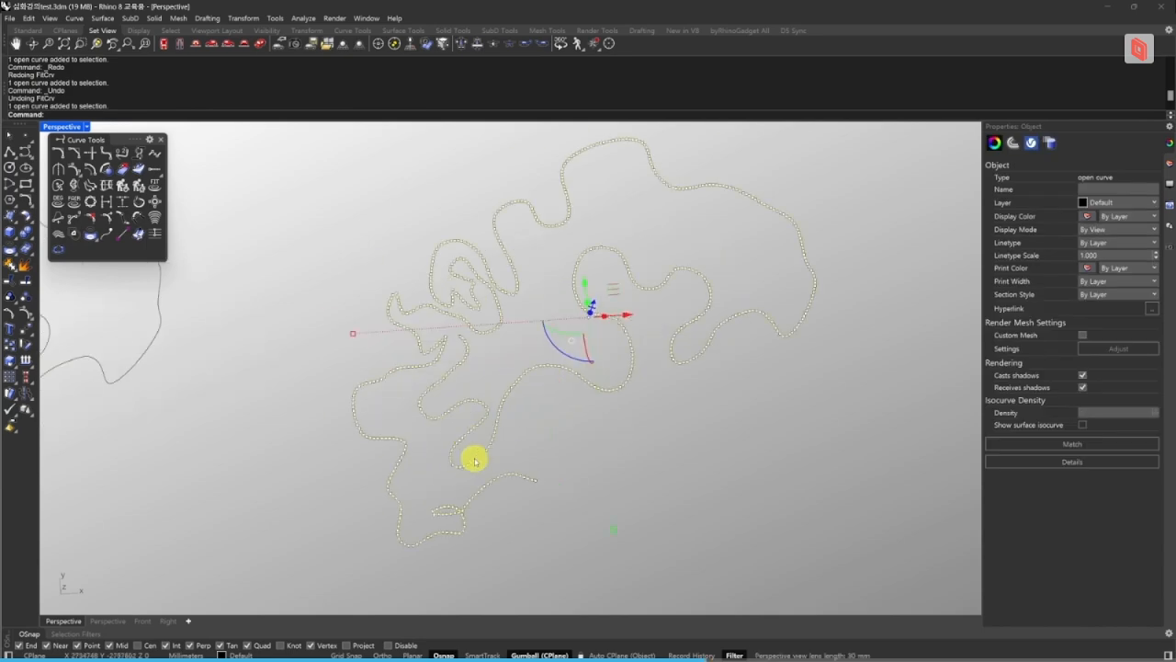
scroll(474, 460, "up", 1)
mouse_move(447, 476)
right_mouse_down()
mouse_move(475, 459)
mouse_move(493, 415)
mouse_move(445, 458)
right_mouse_up()
scroll(468, 441, "down", 5)
right_click_drag(493, 428, 545, 458, "shift")
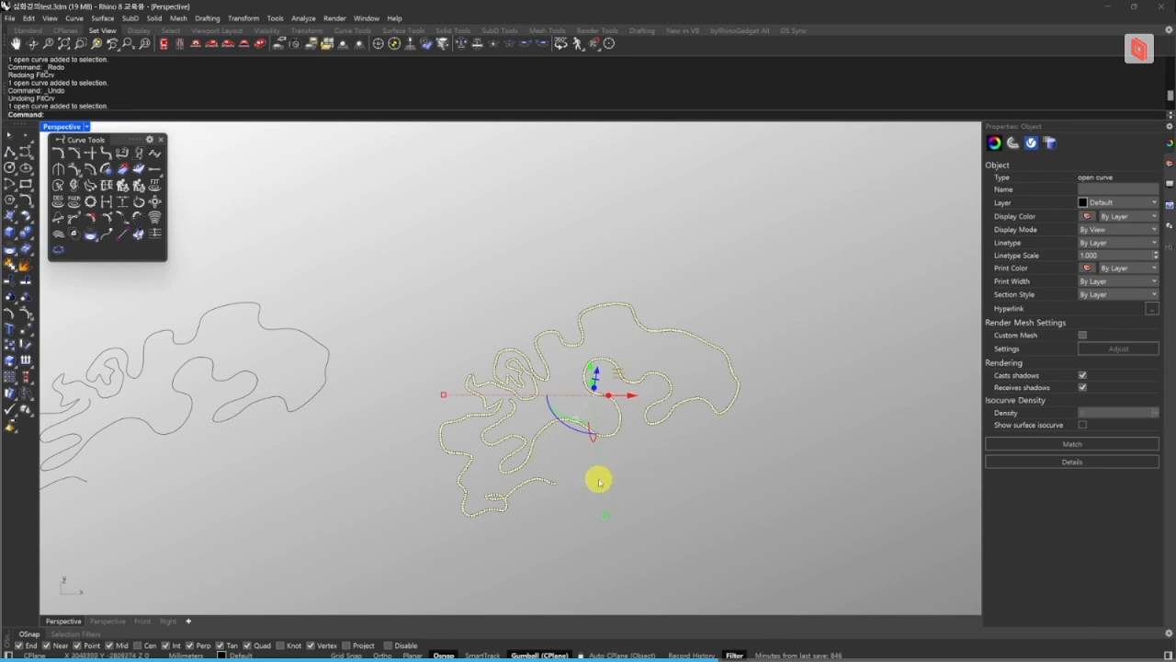
right_click_drag(546, 448, 517, 480)
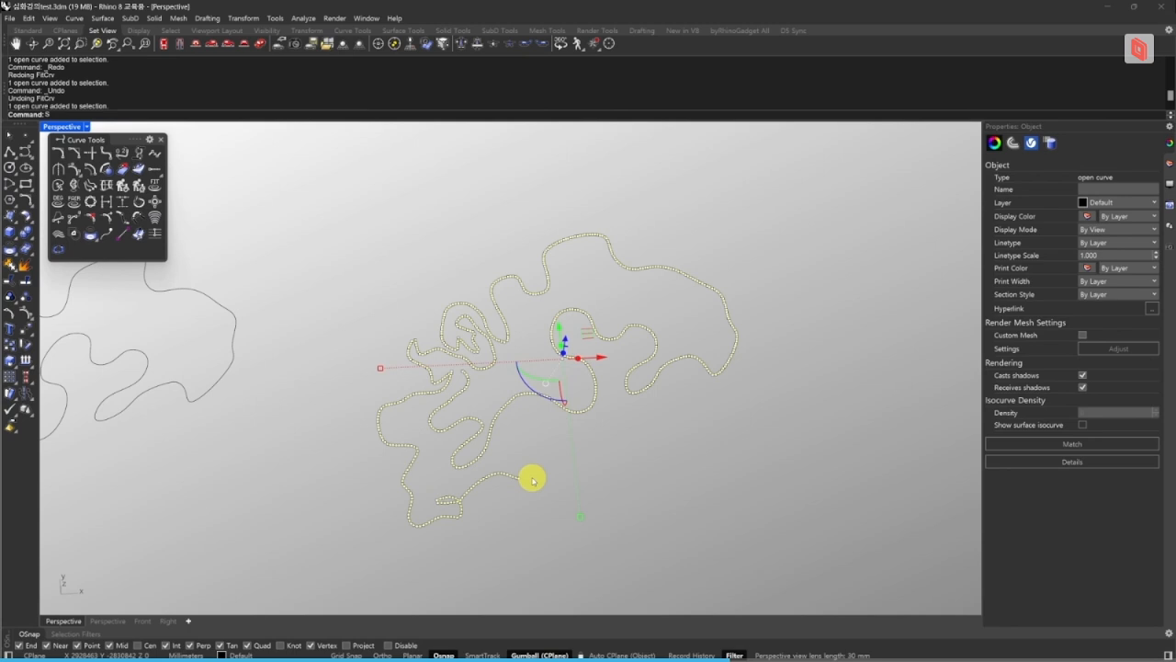
Check the curve-command notes in the PDF, return to Rhino, and try SimplifyCrv on the selected dense curve.
key("alt+Tab")
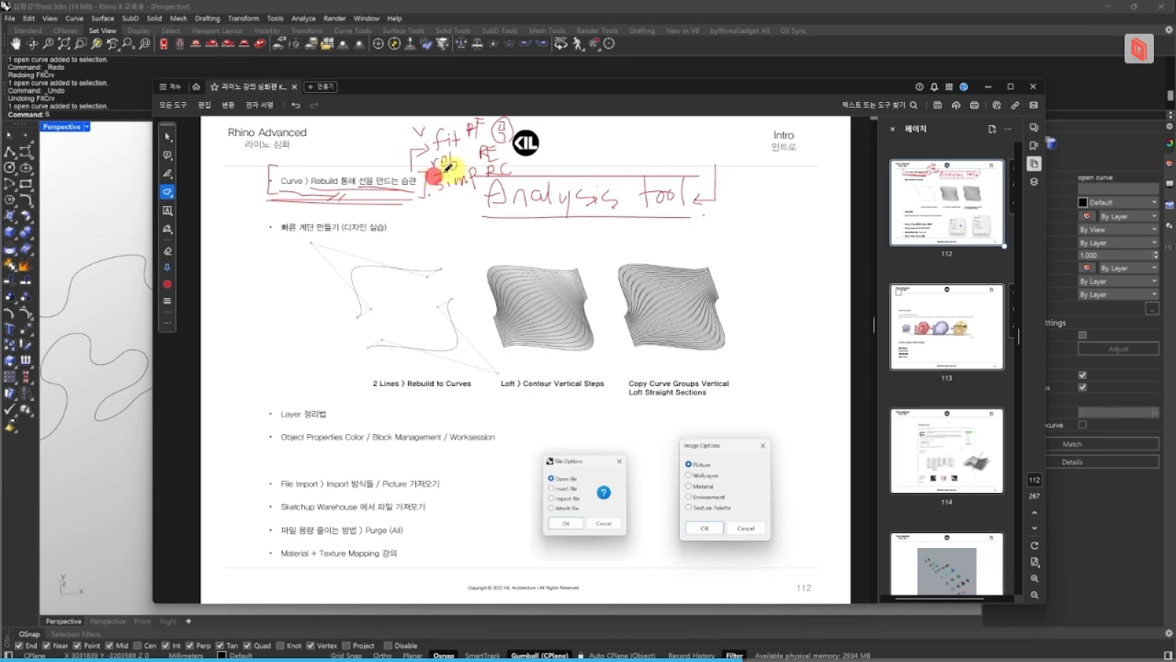
left_click(986, 85)
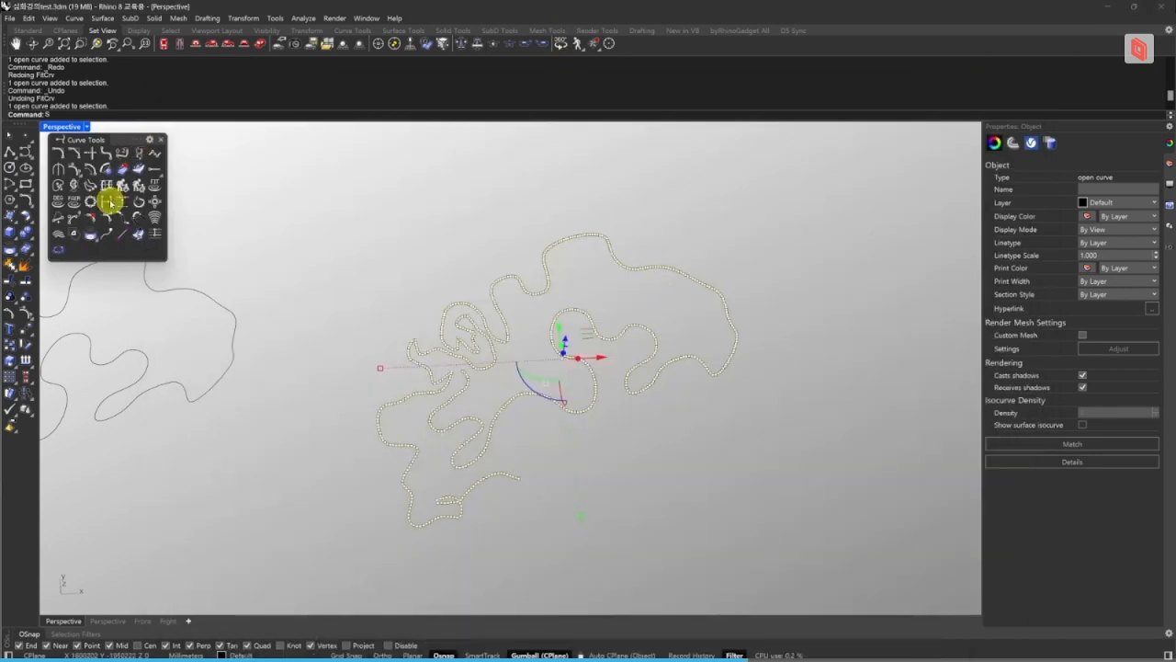
left_click(108, 202)
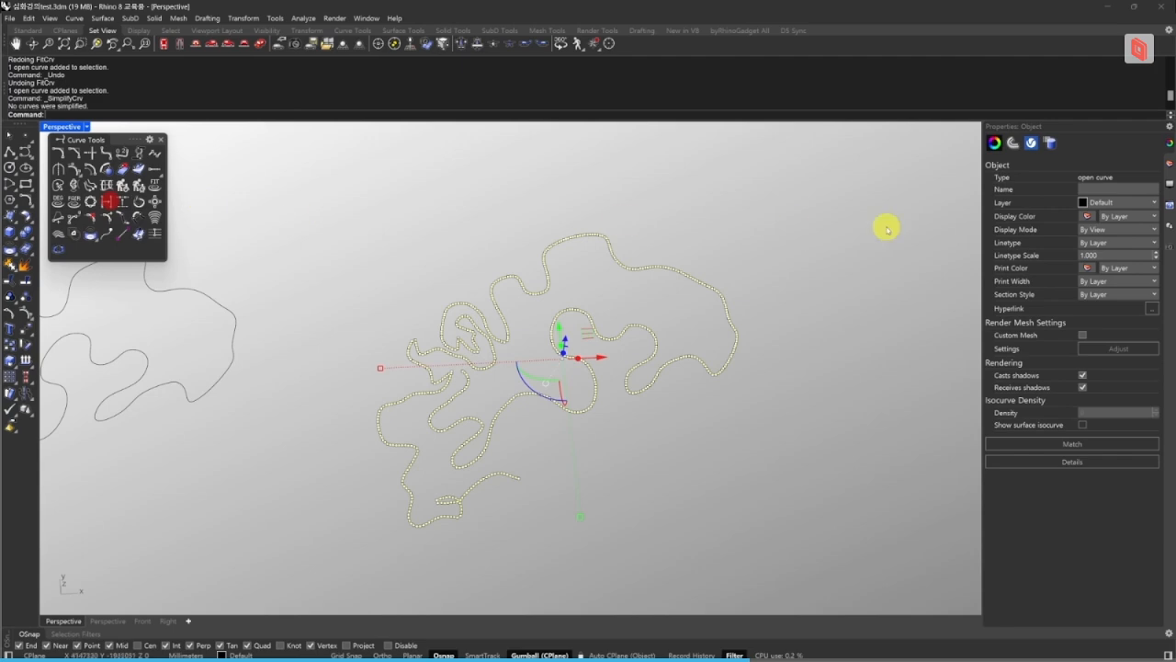
Show the SimplifyCrv help topic and read how it treats line and arc segments.
left_click(1168, 204)
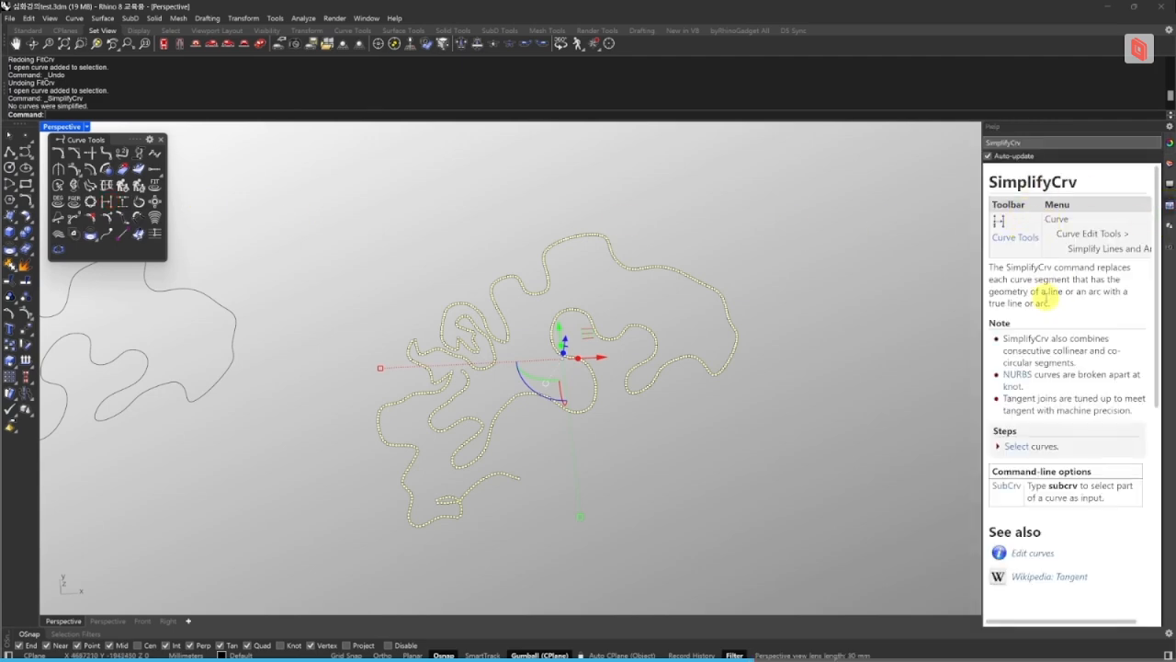
left_click_drag(1066, 305, 1023, 281)
left_click(1023, 279)
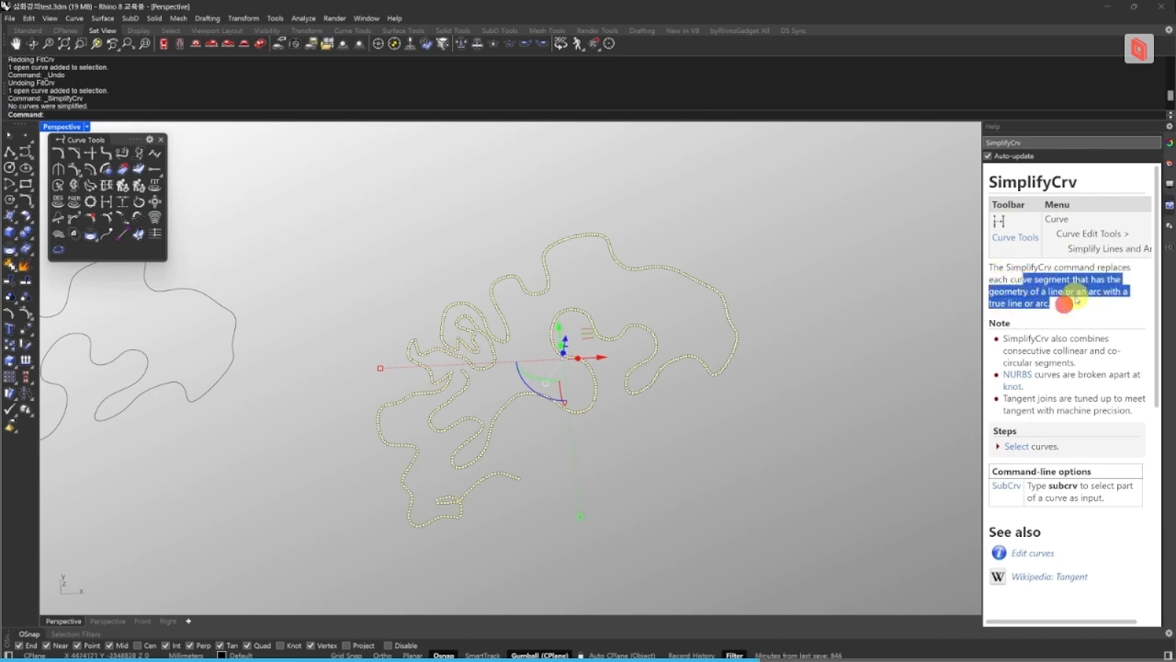
left_click(1074, 295)
Try SimplifyCrv on the dense freehand curve once more, and clear the selection.
right_click_drag(672, 381, 643, 398)
scroll(643, 396, "up", 2)
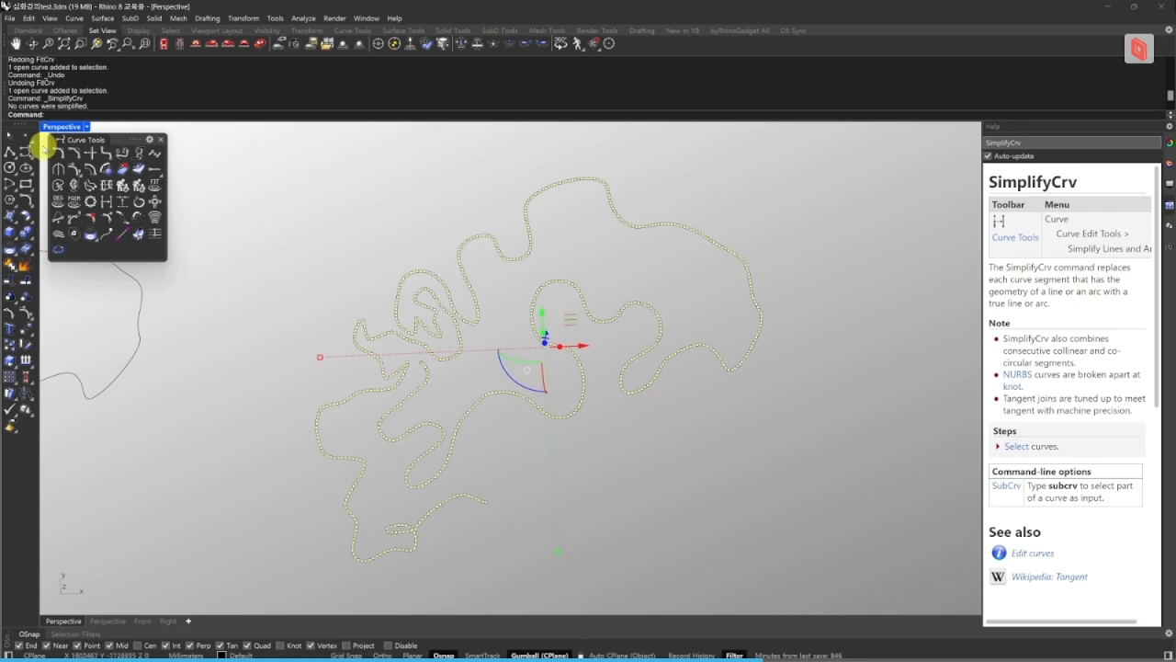
left_click(598, 264)
left_click(587, 302)
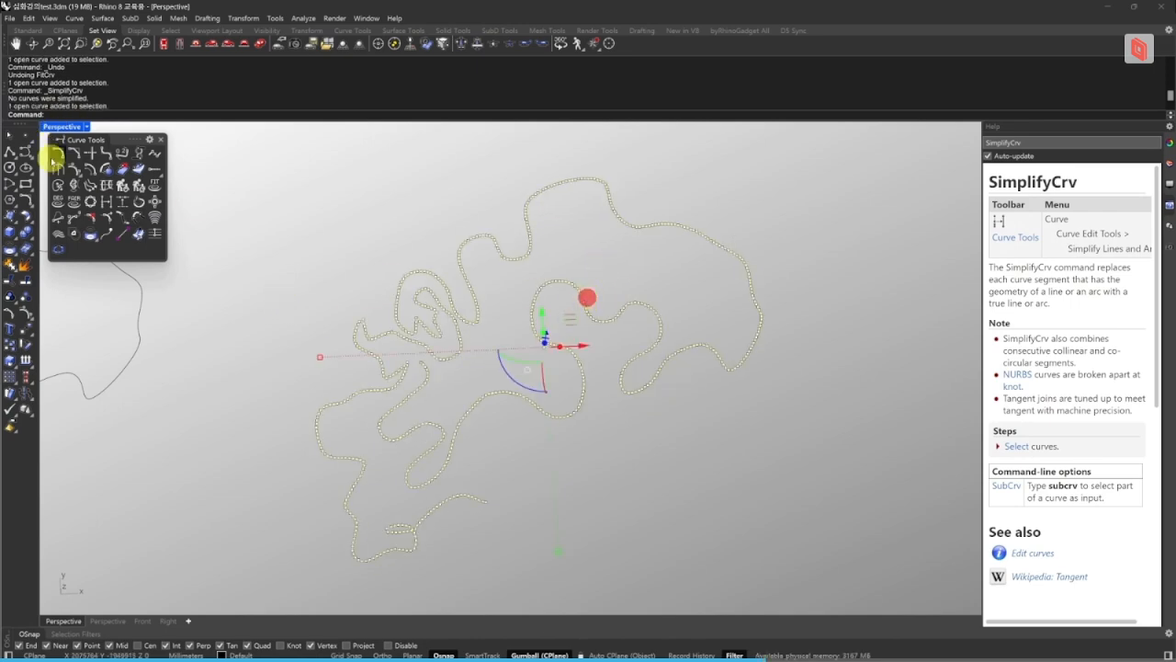
left_click(106, 201)
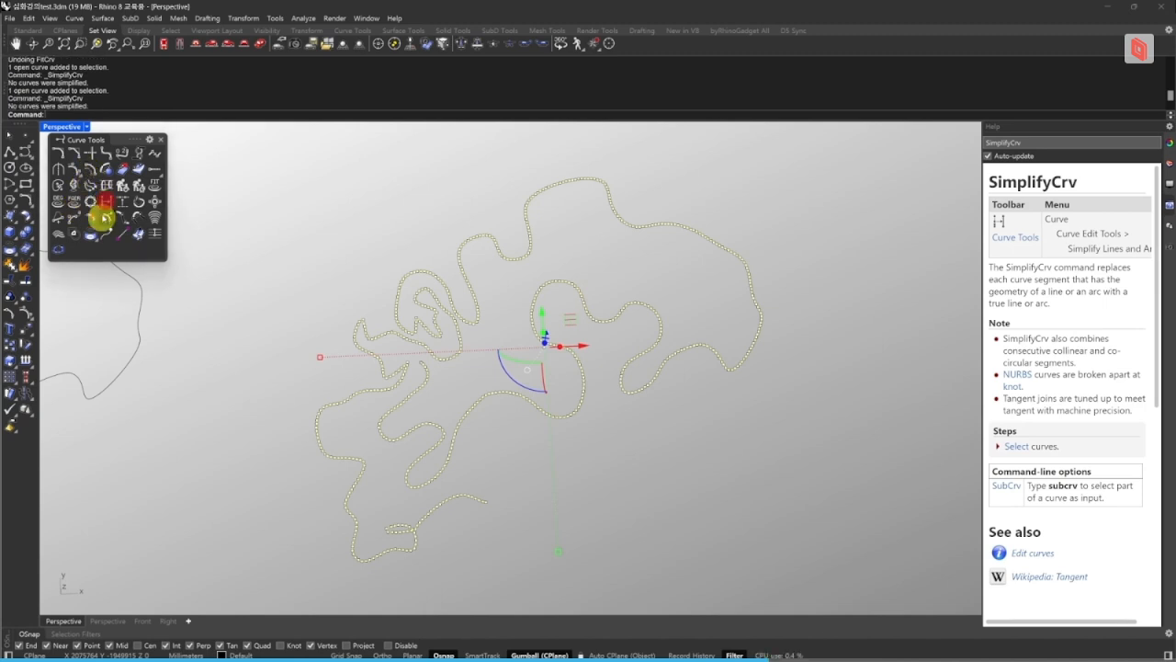
left_click(478, 165)
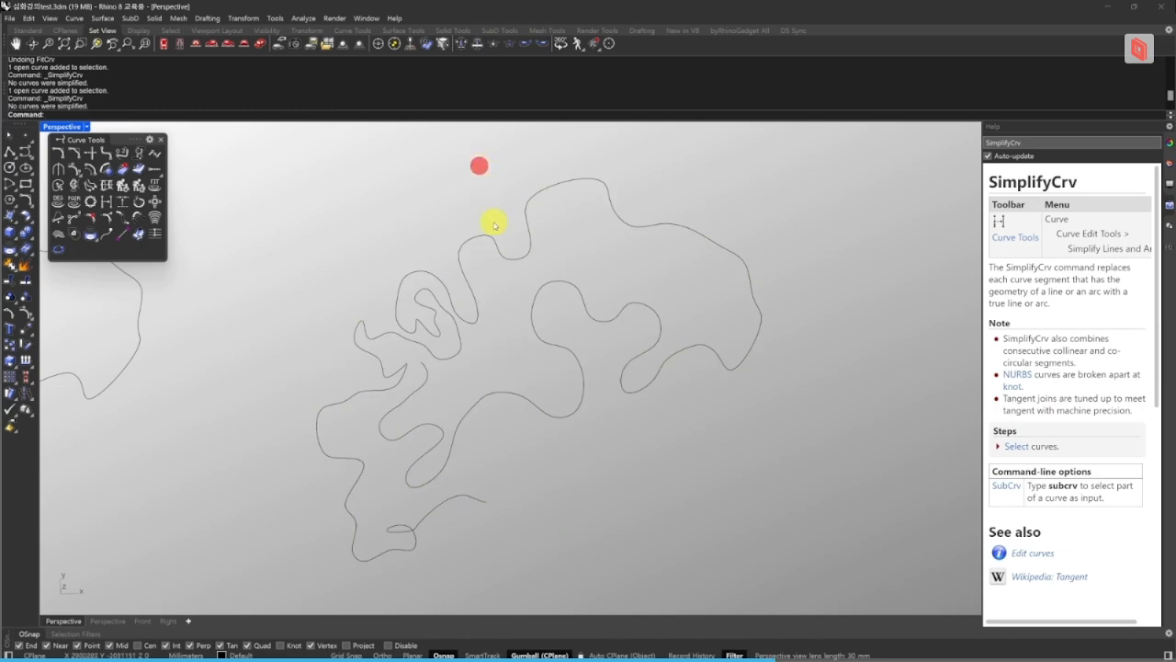
scroll(598, 304, "down", 5)
left_click(769, 344)
scroll(748, 339, "up", 4)
left_click(494, 317)
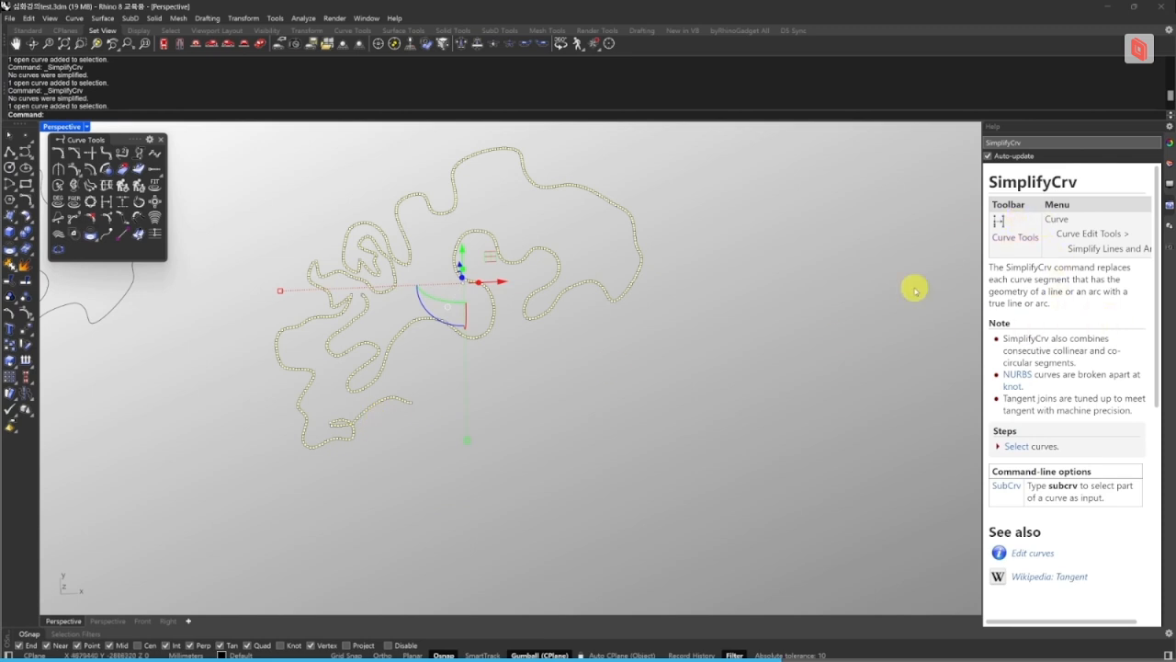
left_click(867, 346)
Start a polyline beside the freehand curve with Ortho on, placing several collinear points along its first horizontal and vertical runs.
right_click_drag(791, 356, 728, 344, "shift")
type("L")
key("space")
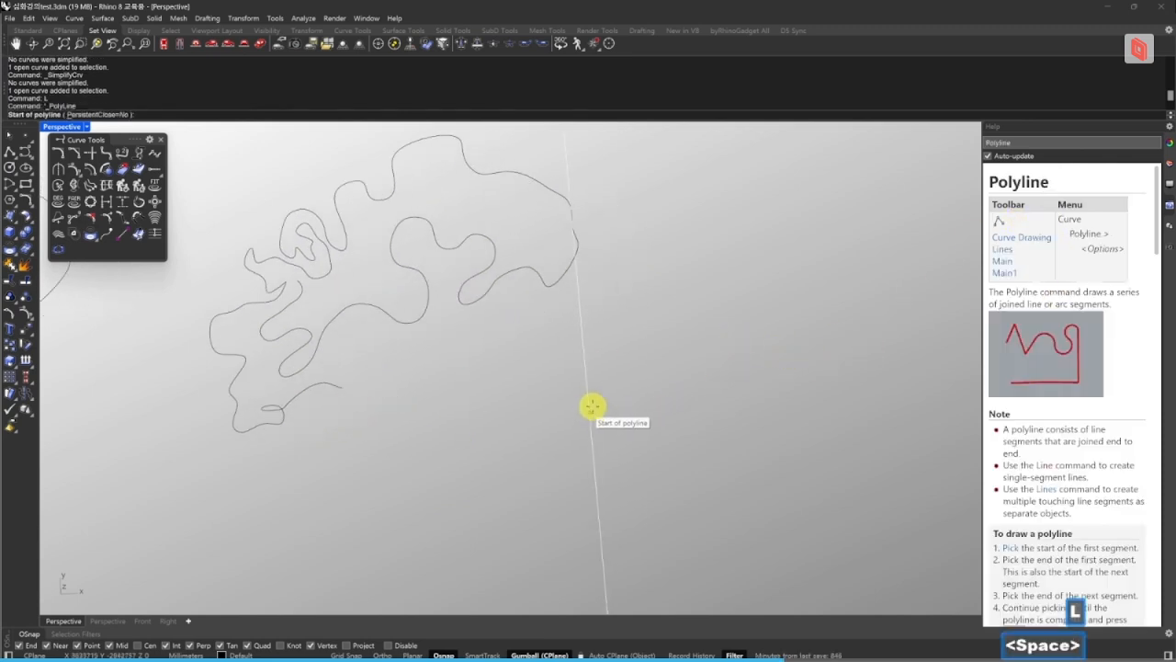
left_click(573, 434)
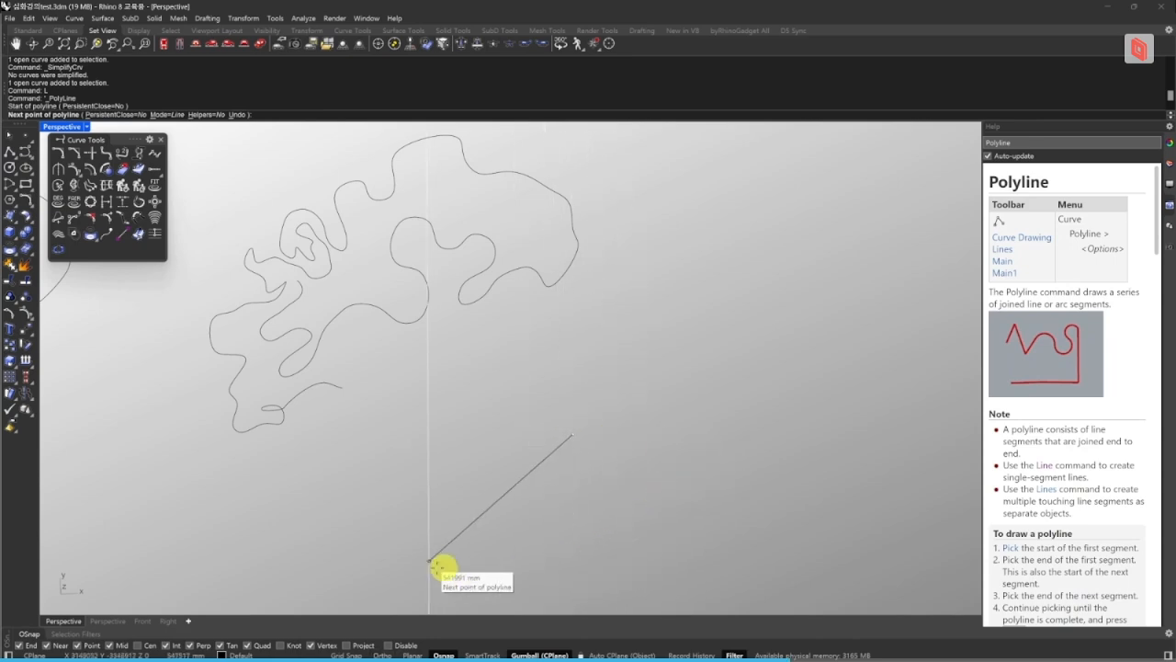
left_click(378, 655)
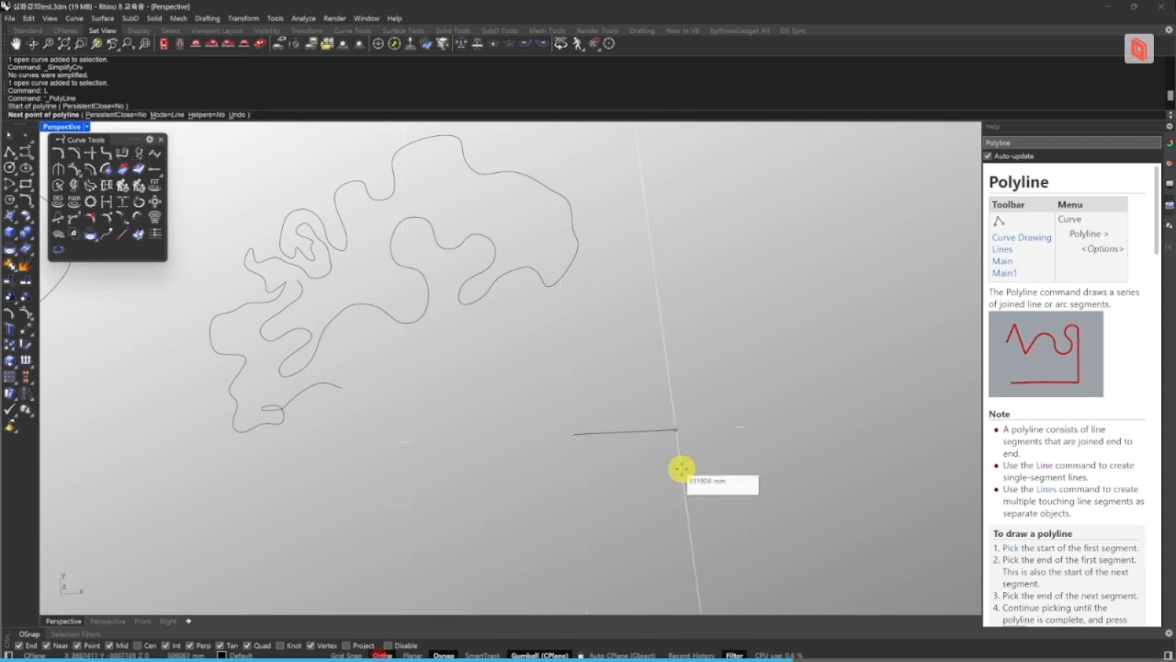
left_click(600, 440)
left_click(619, 438)
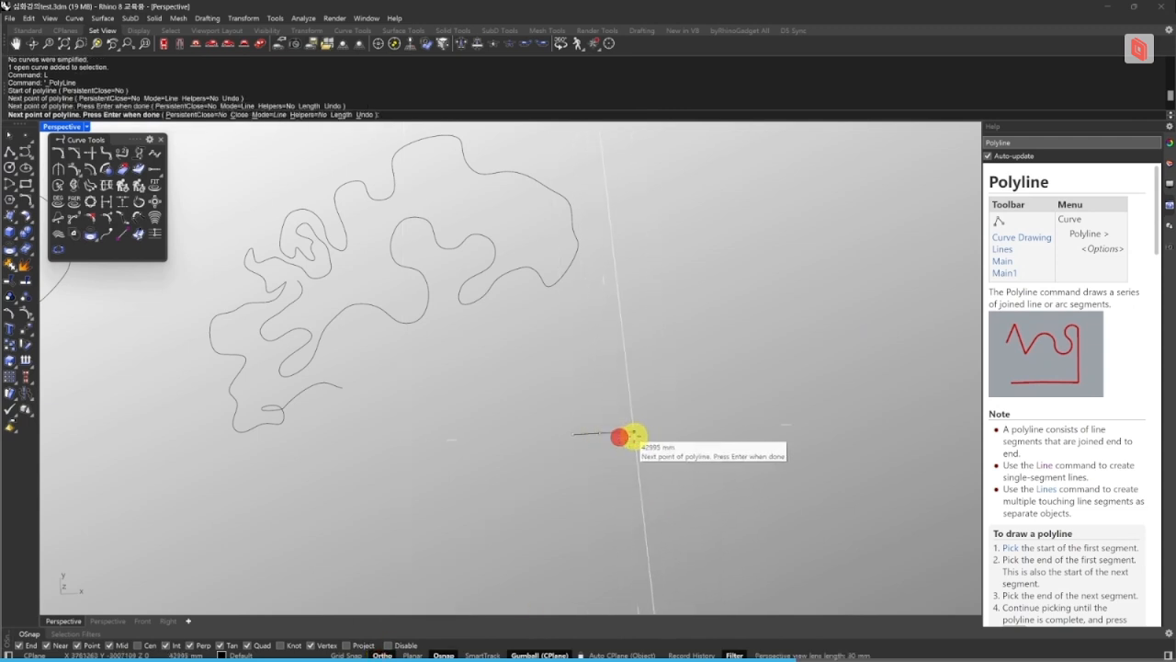
left_click(635, 436)
left_click(657, 428)
left_click(657, 407)
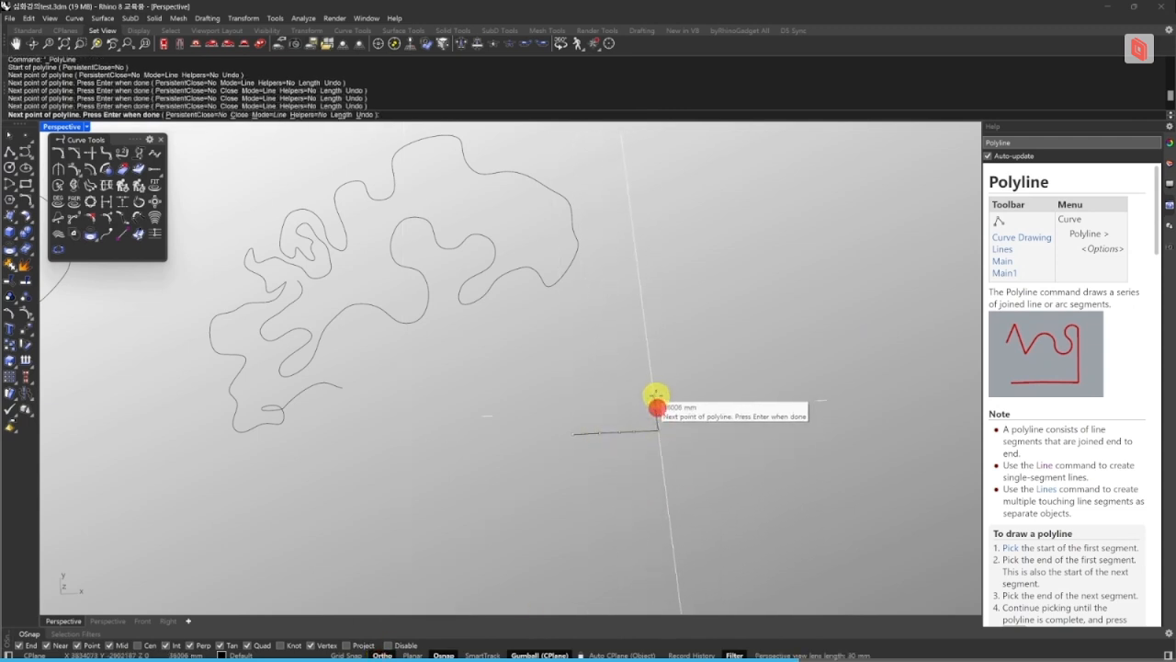
left_click(657, 384)
left_click(646, 305)
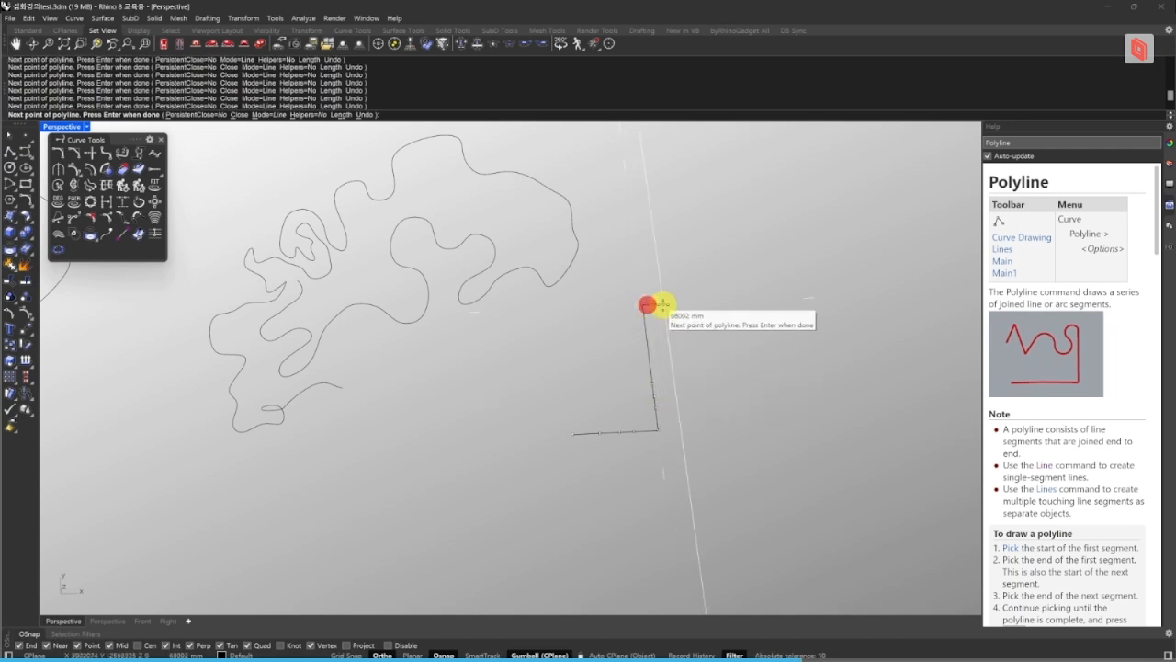
Continue the polyline along the upper edge and down the far side, adding redundant collinear points on both runs.
left_click(664, 304)
left_click(675, 303)
left_click(688, 302)
left_click(769, 296)
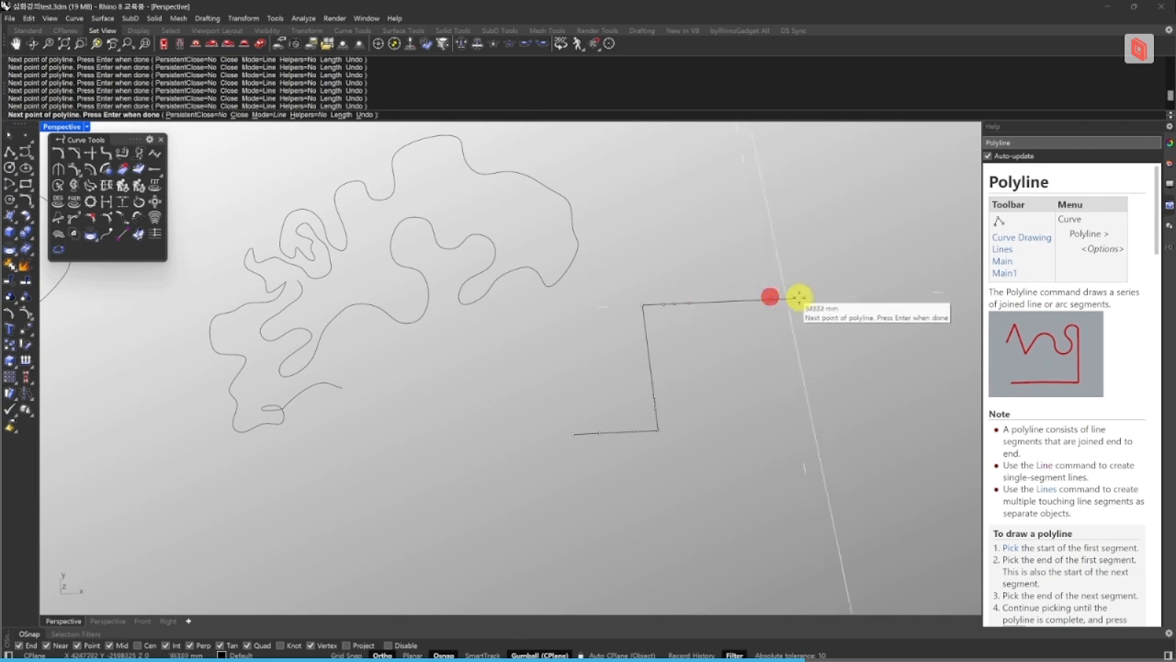
left_click(790, 297)
left_click(804, 418)
left_click(814, 438)
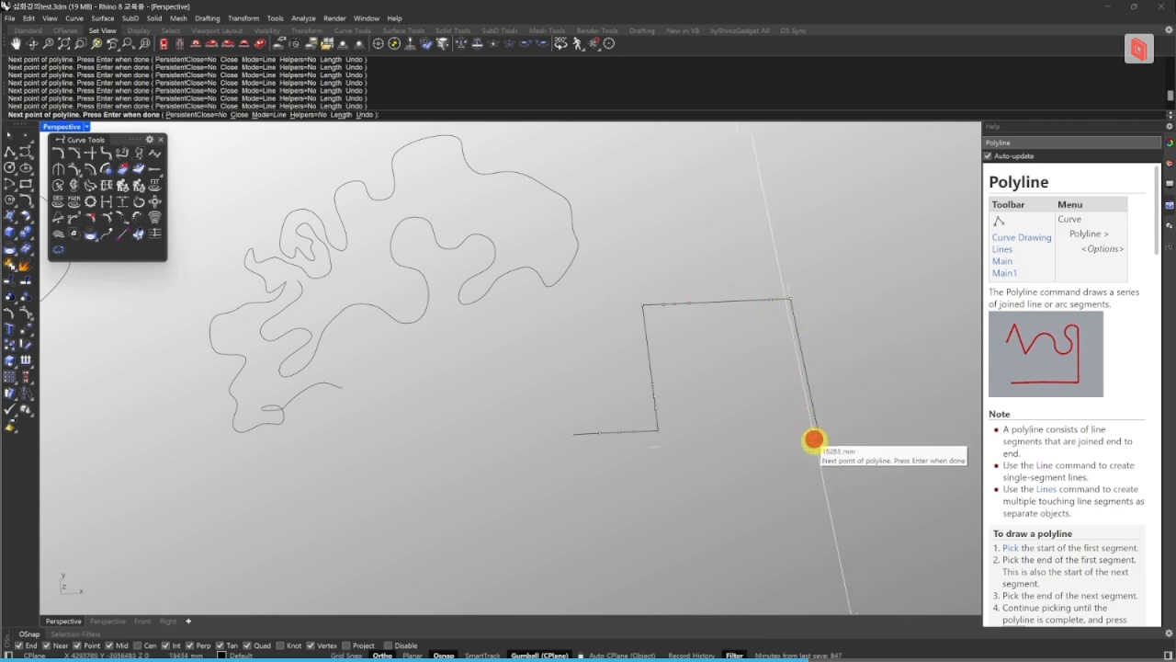
left_click(818, 451)
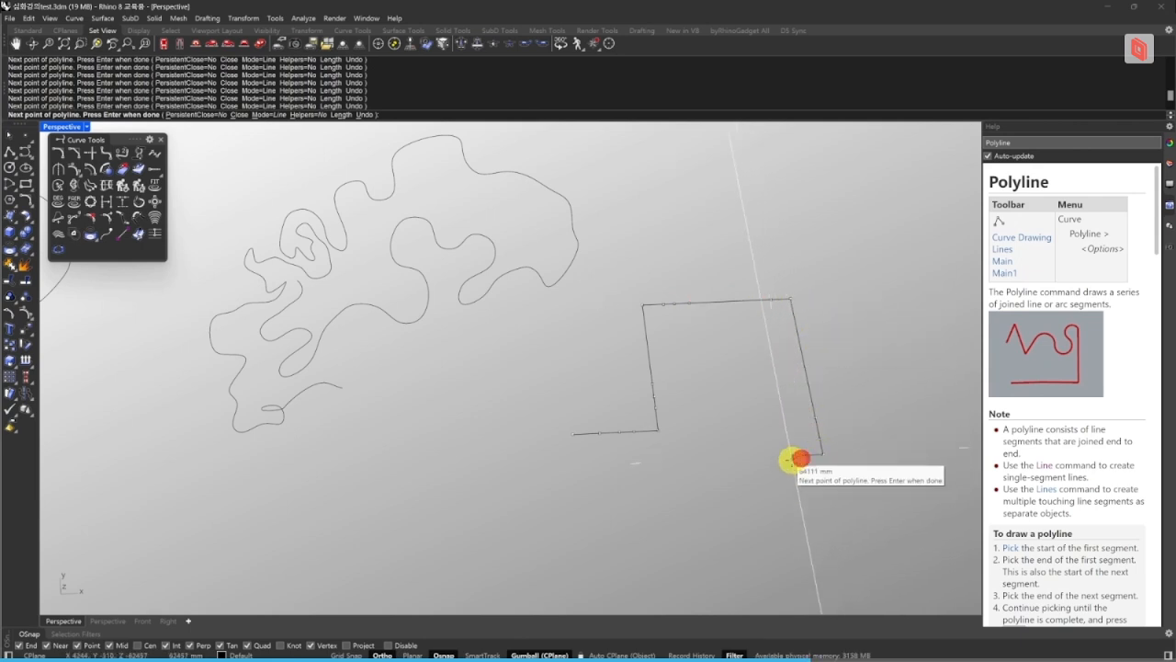
Continue the polyline around a narrow inner notch, up and across, then down its far side to the lower corner.
left_click(787, 454)
left_click(788, 429)
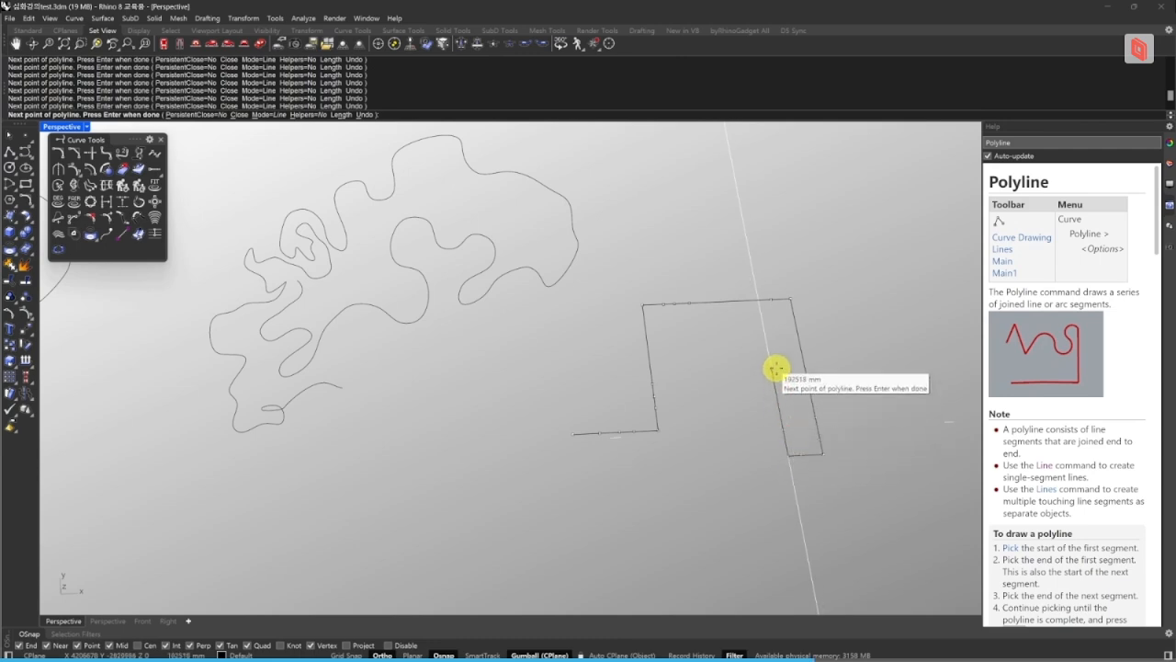
left_click(772, 369)
left_click(736, 370)
left_click(749, 516)
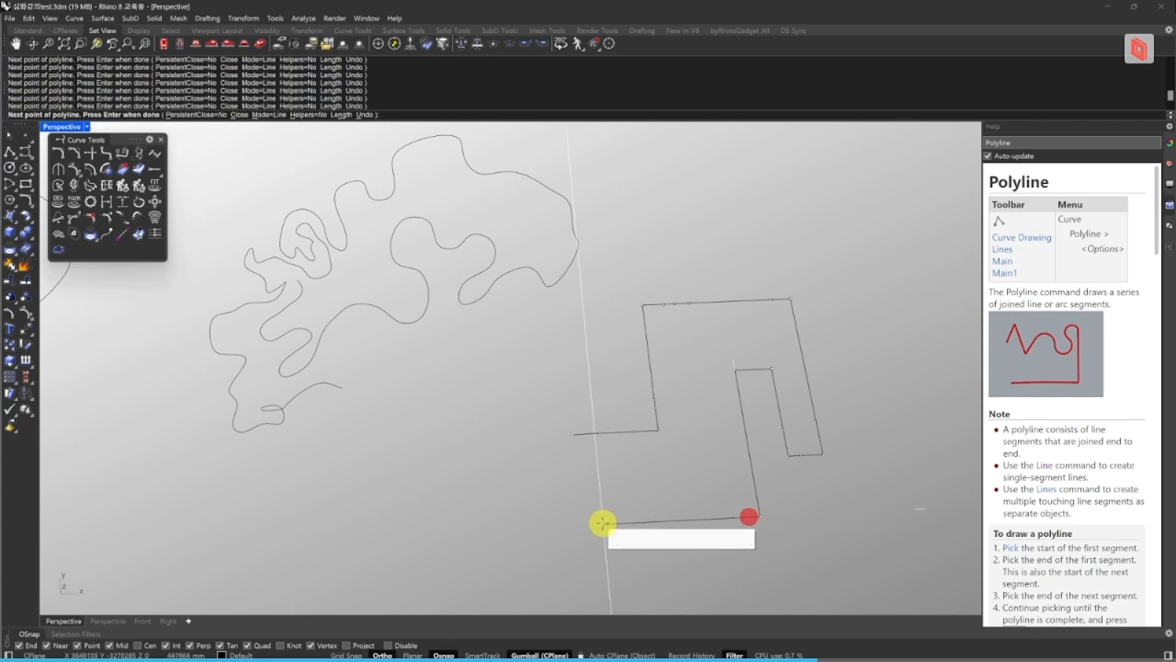
Run the polyline along the lower edge and back up through a small step, closing it at its start point.
left_click(604, 522)
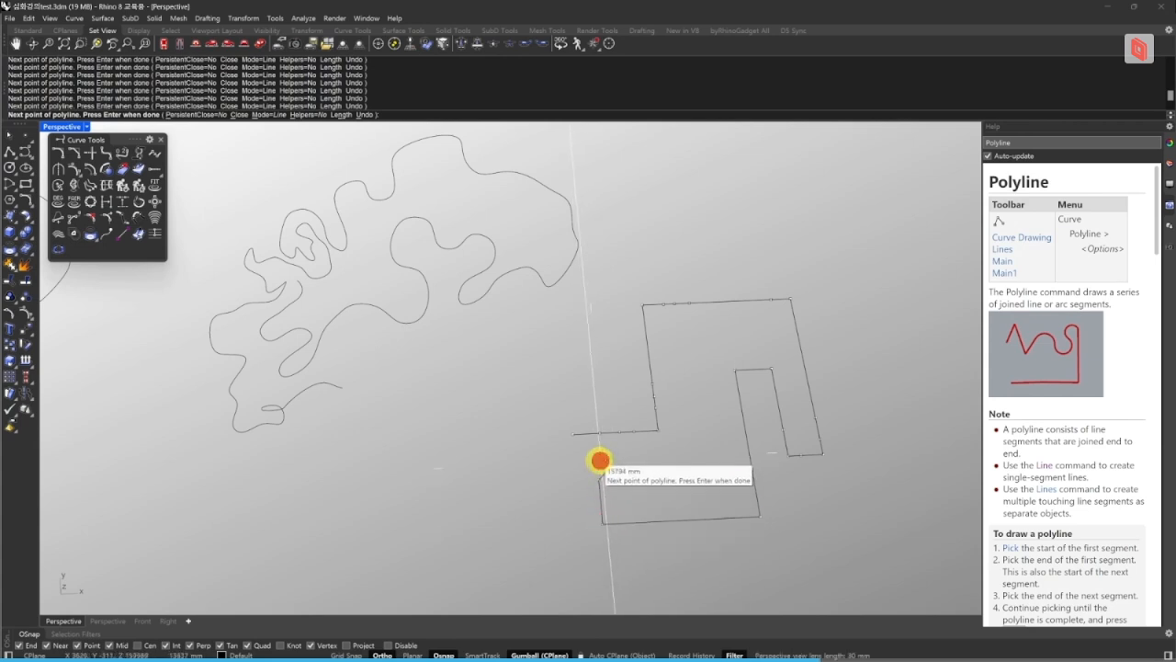
left_click(580, 459)
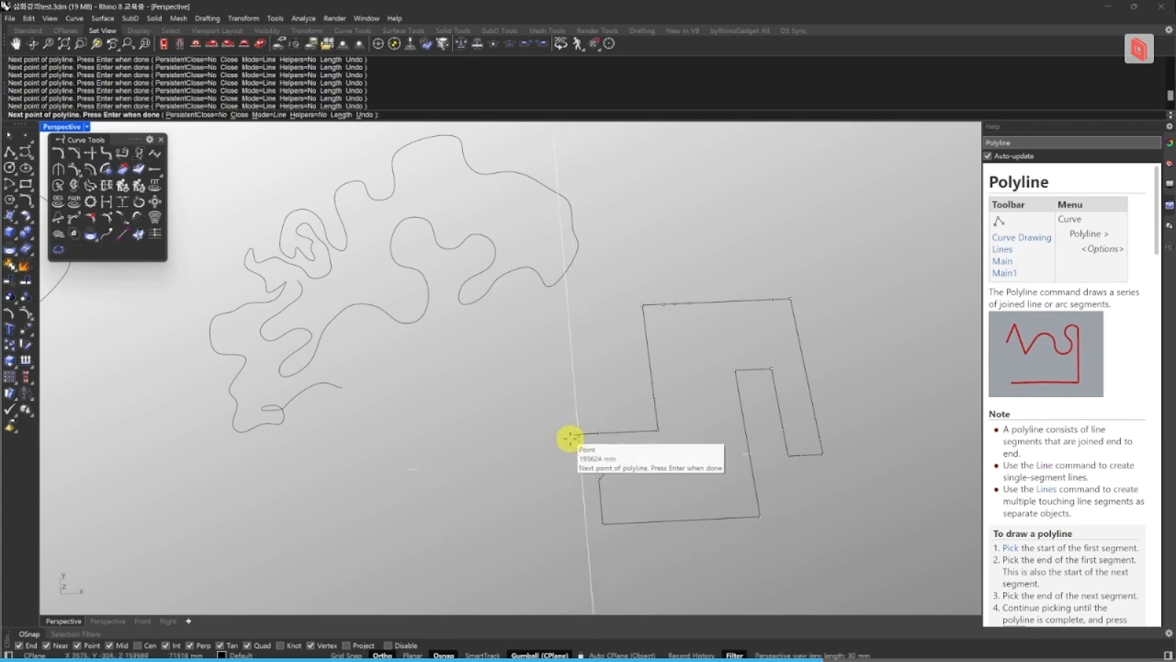
left_click(572, 434)
key("space")
key("Escape")
right_click_drag(641, 473, 598, 405)
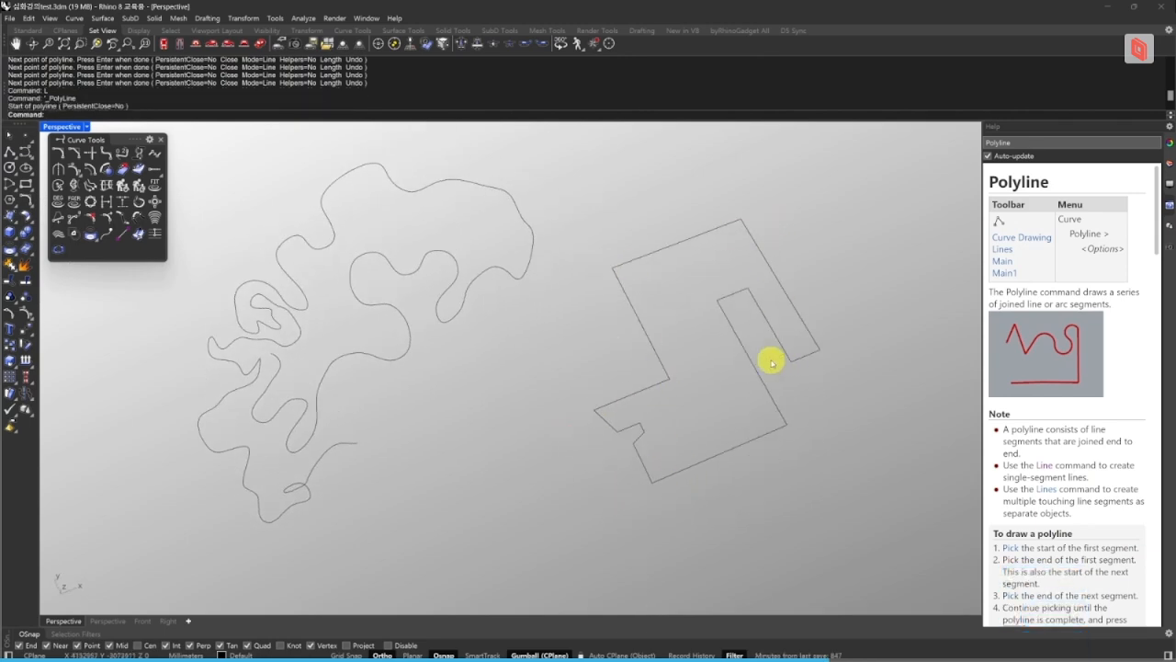
Flatten the closed polyline with SetPt, setting only Z with World alignment and no copy.
left_click(775, 399)
right_click_drag(803, 407, 642, 408)
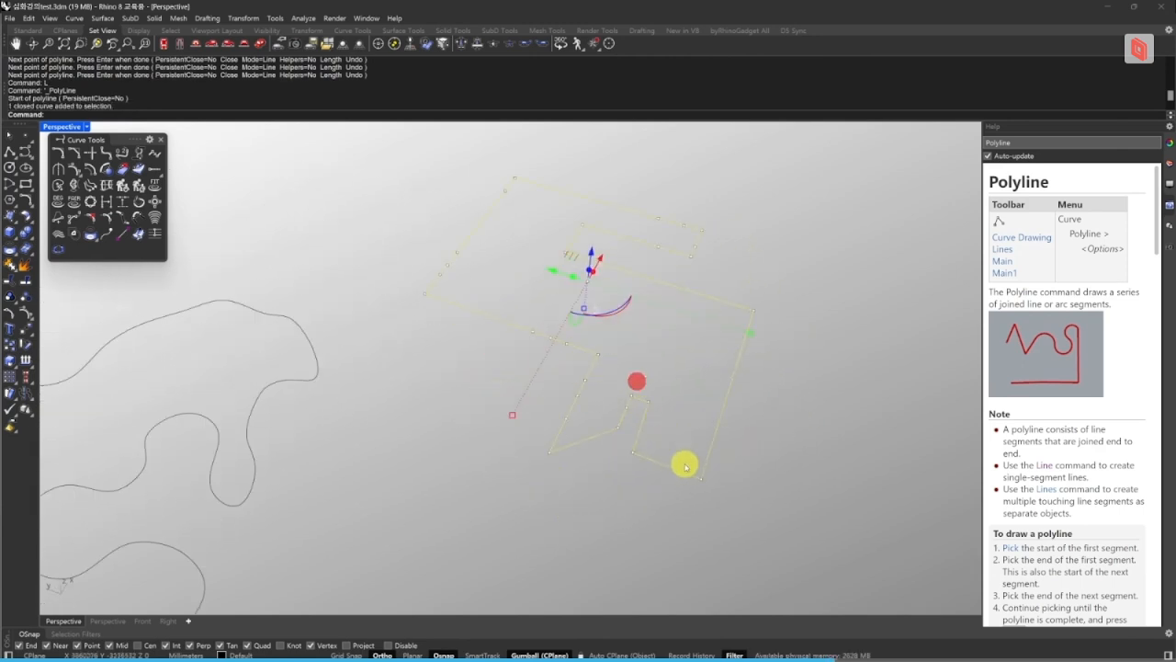
right_click_drag(664, 465, 681, 468)
type("a")
key("space")
left_click(711, 457)
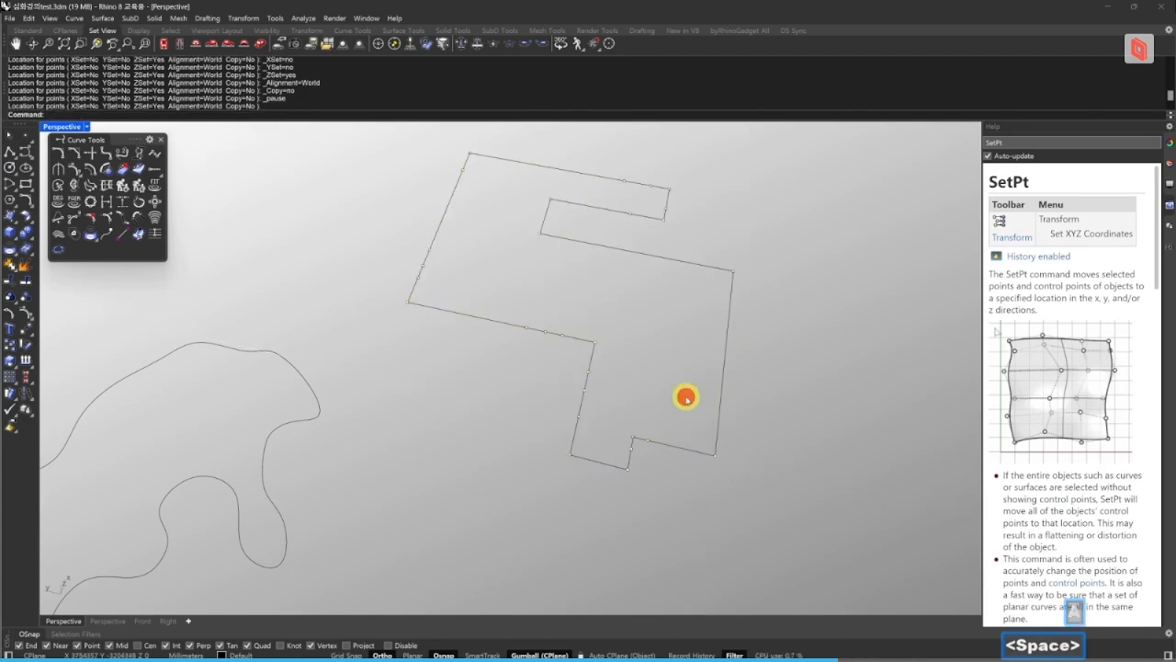
Extrude the flattened closed polyline upward into a solid with ExtrudeCrv and select the extrusion.
right_click_drag(670, 428, 525, 420)
left_click(591, 493)
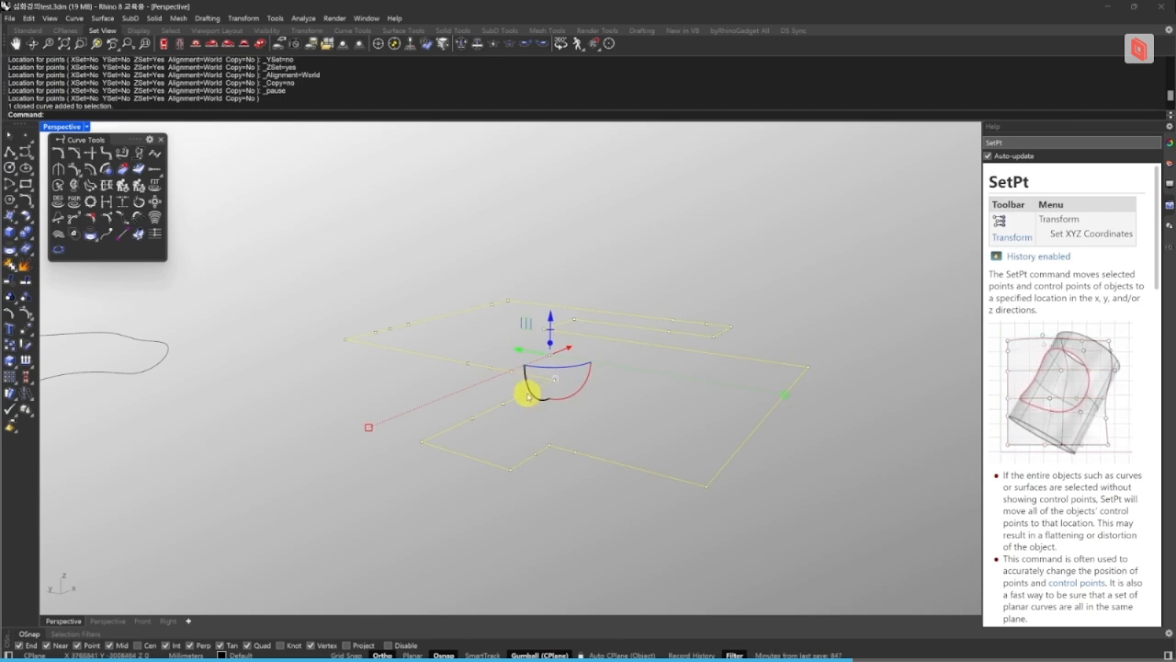
right_click_drag(487, 354, 386, 350)
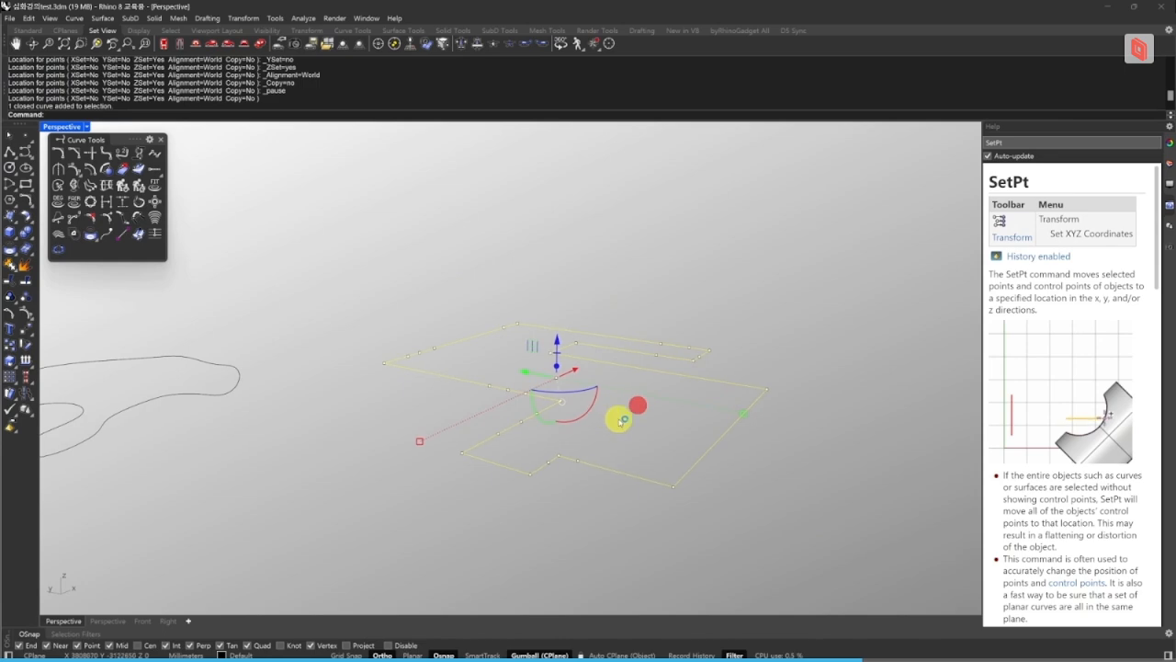
type("v")
key("space")
right_click_drag(811, 242, 510, 333)
key("Escape")
left_click(527, 323)
type("e")
key("Escape")
key("Escape")
left_click(510, 333)
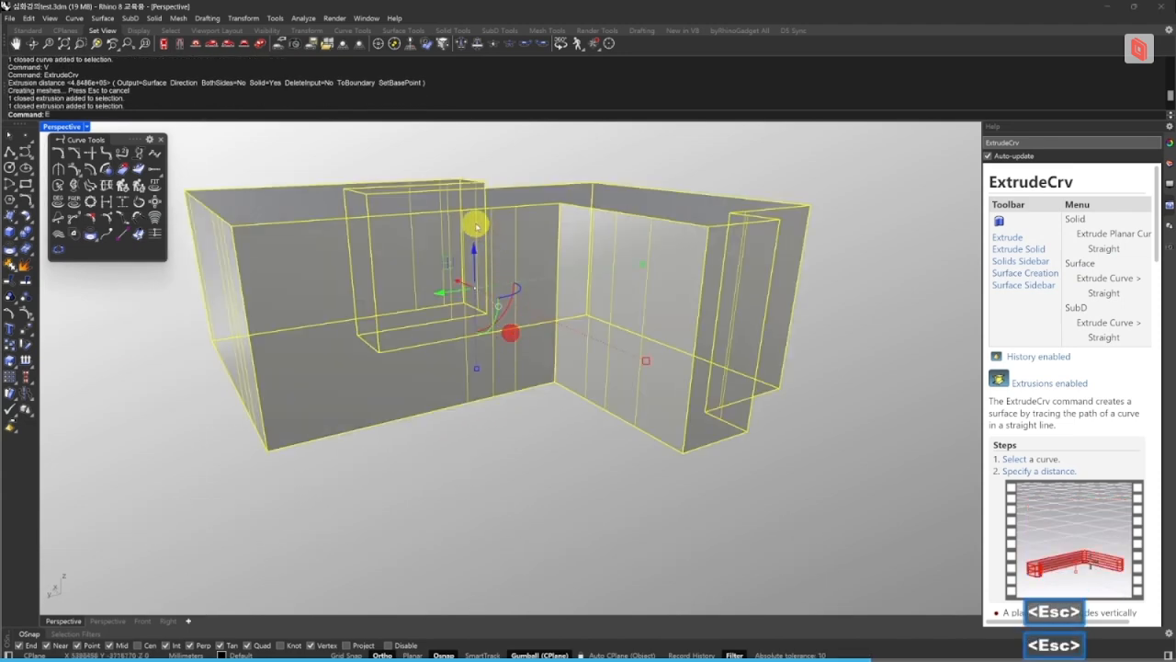
Inspect the extrusion's side walls for extra division lines from the redundant points, then delete the extrusion.
right_click_drag(475, 221, 562, 451)
left_click(561, 451)
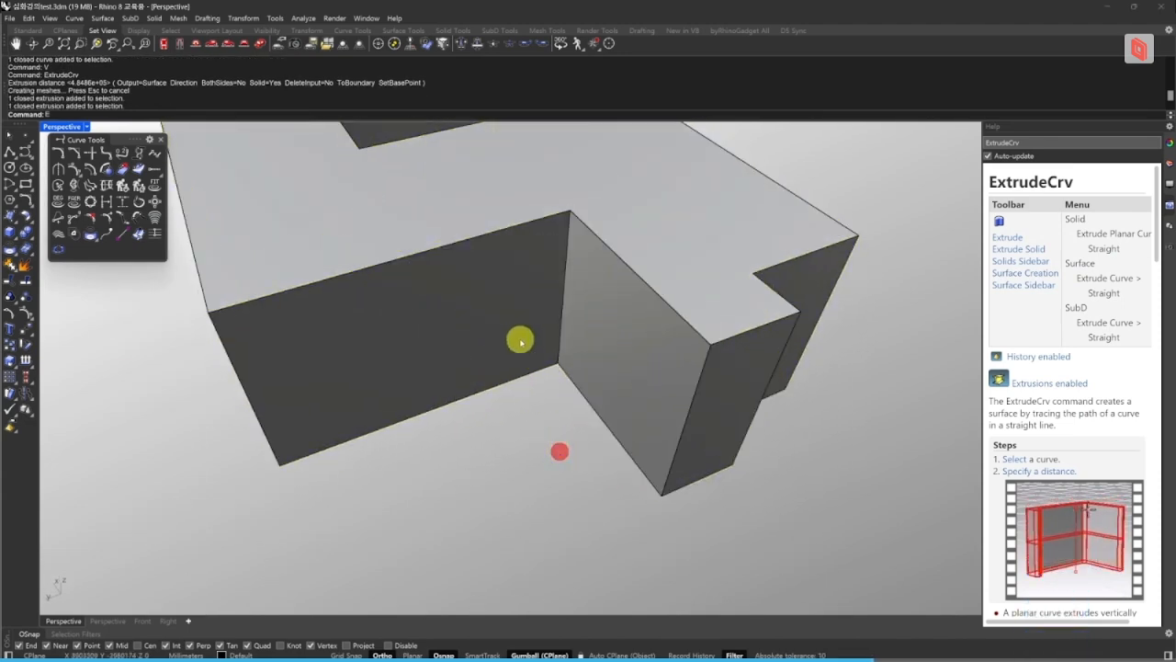
left_click(520, 336)
right_click_drag(506, 398, 483, 321)
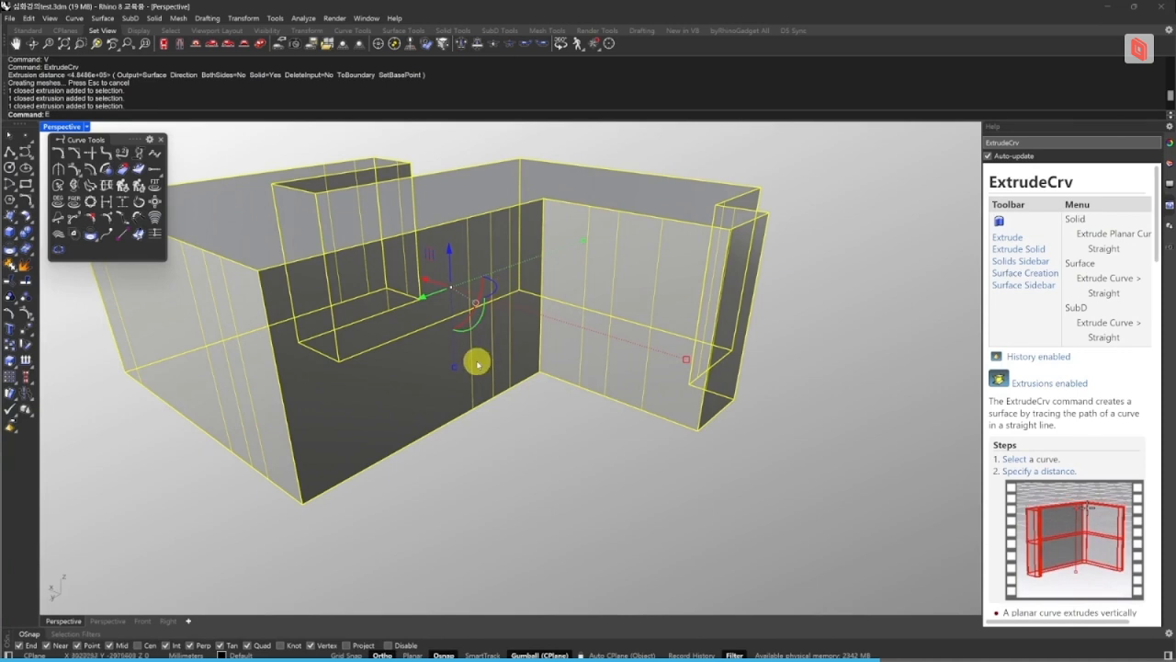
key("Delete")
Manually delete the redundant control points on the polyline's first vertical and horizontal runs.
left_click(565, 384)
right_click_drag(517, 435, 466, 315)
left_click(467, 317)
key("Delete")
left_click_drag(460, 318, 547, 419)
key("Delete")
left_click_drag(363, 406, 461, 456)
key("Delete")
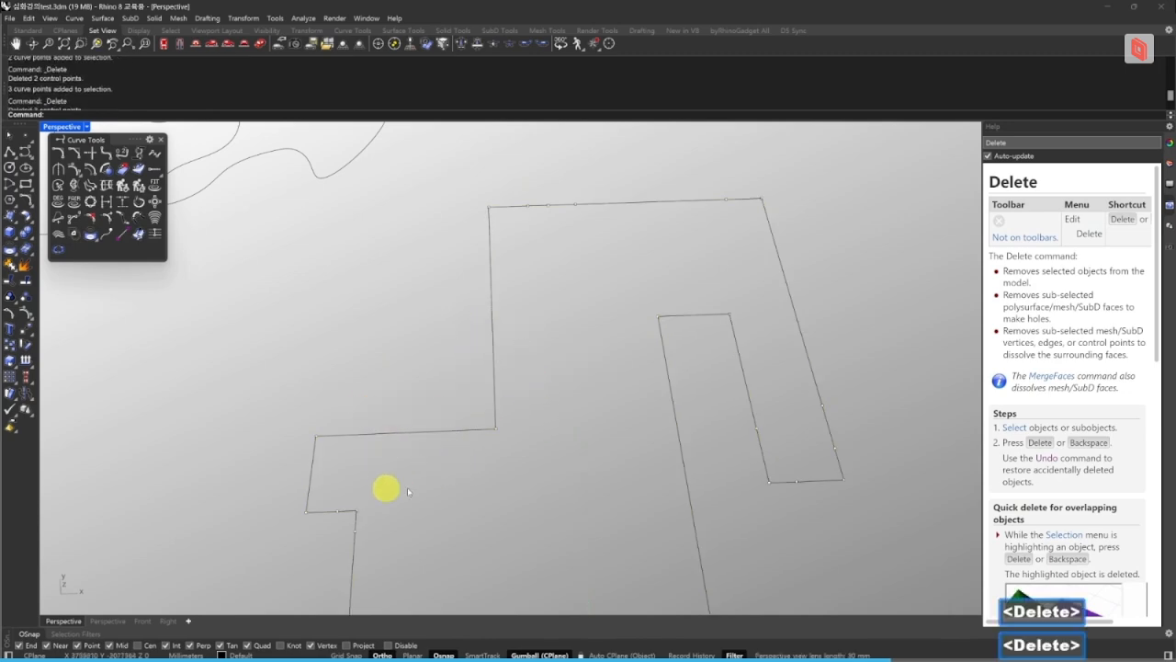
Delete the remaining redundant points at the small step, around the notch and on the far side of the polyline.
left_click(333, 504)
key("Delete")
key("Delete")
left_click_drag(770, 442, 812, 501)
key("Delete")
left_click_drag(803, 390, 862, 468)
key("Escape")
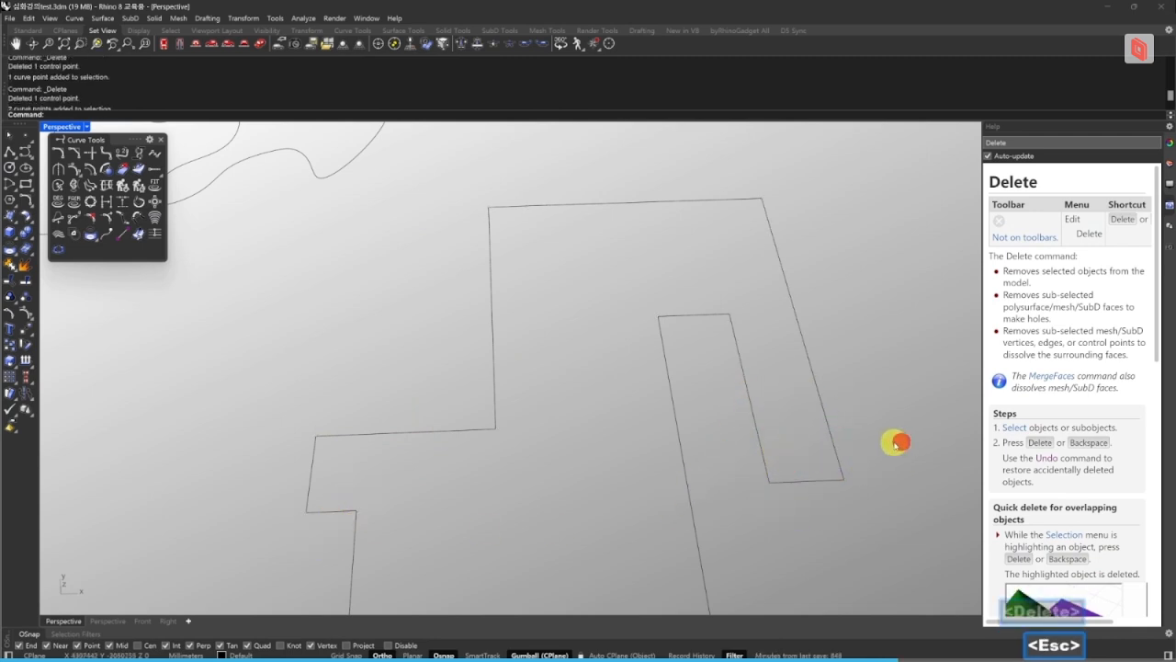
Undo the manual control point deletions on the polyline.
key("ctrl+z")
key("ctrl+z")
key("ctrl+z")
key("ctrl+z")
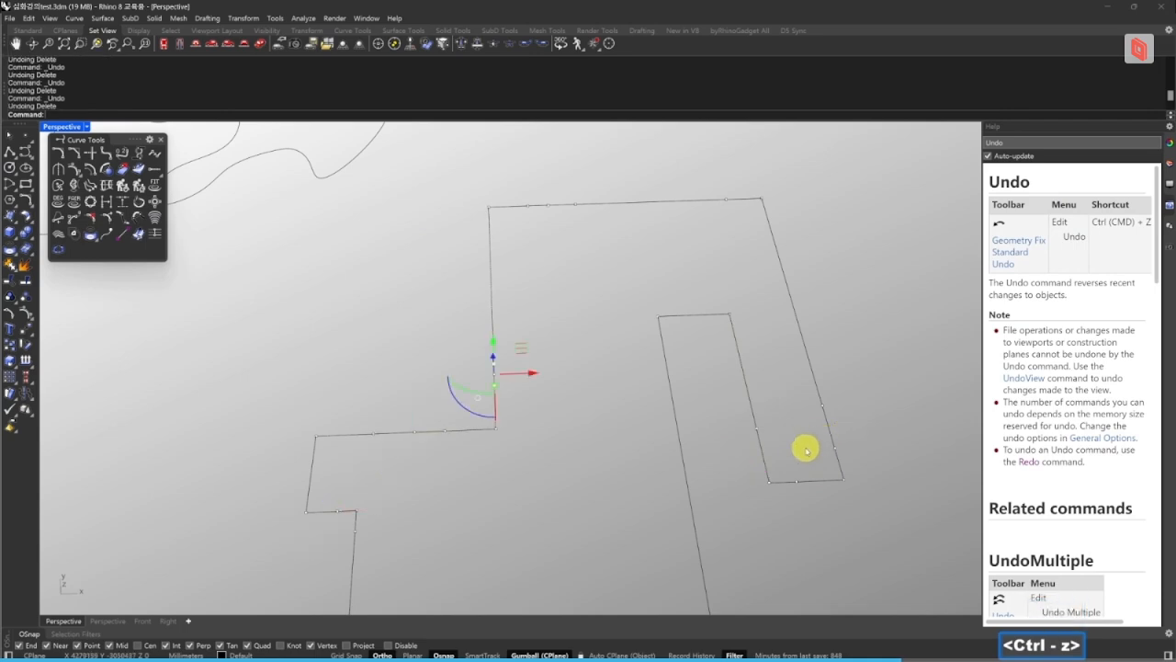
Run SimplifyCrv on the closed polyline to merge its collinear segments, and check the command's help notes.
key("Escape")
key("Escape")
left_click(677, 441)
scroll(628, 472, "down", 3)
right_click_drag(629, 472, 549, 452, "shift")
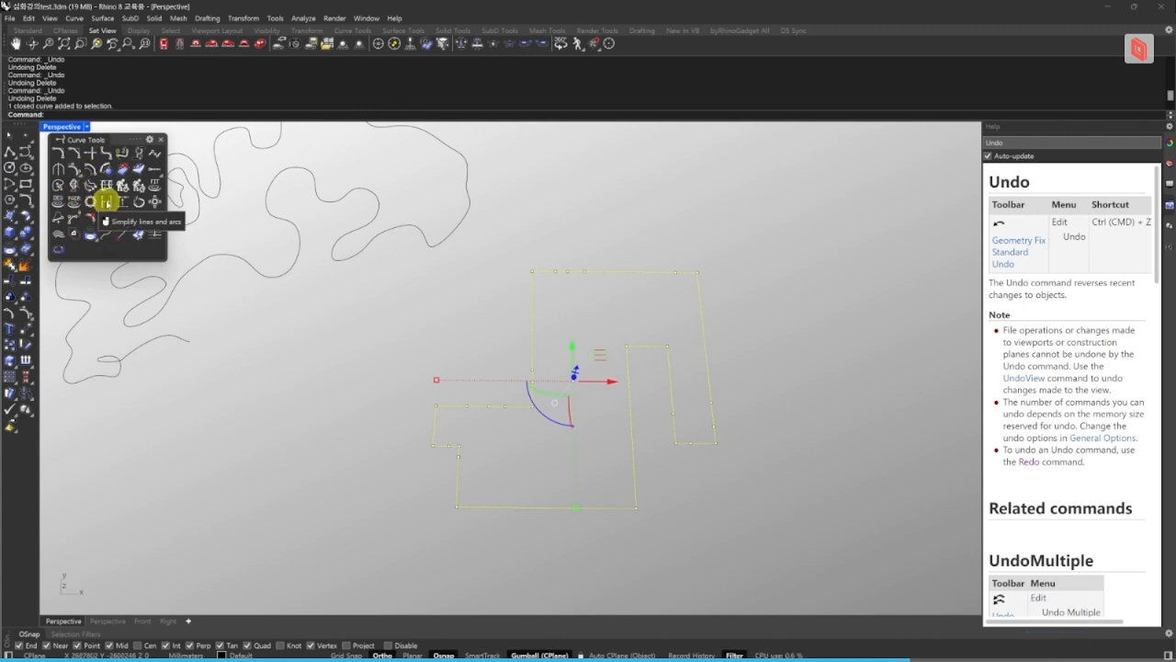
right_click_drag(656, 336, 665, 331)
type("R")
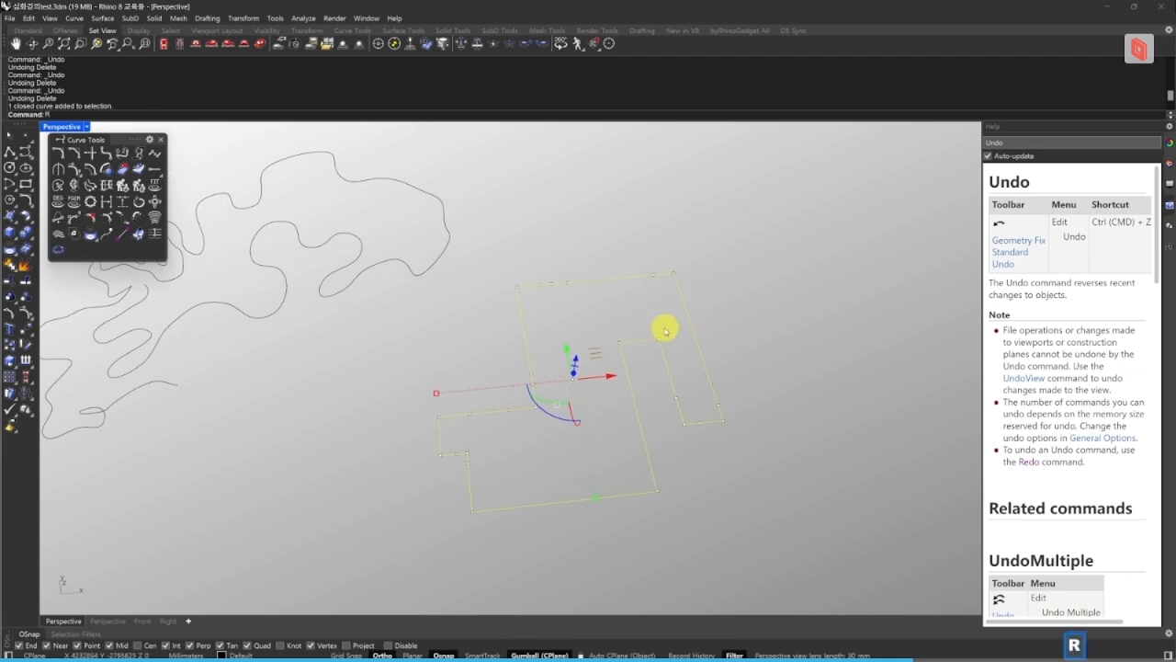
type("C")
key("space")
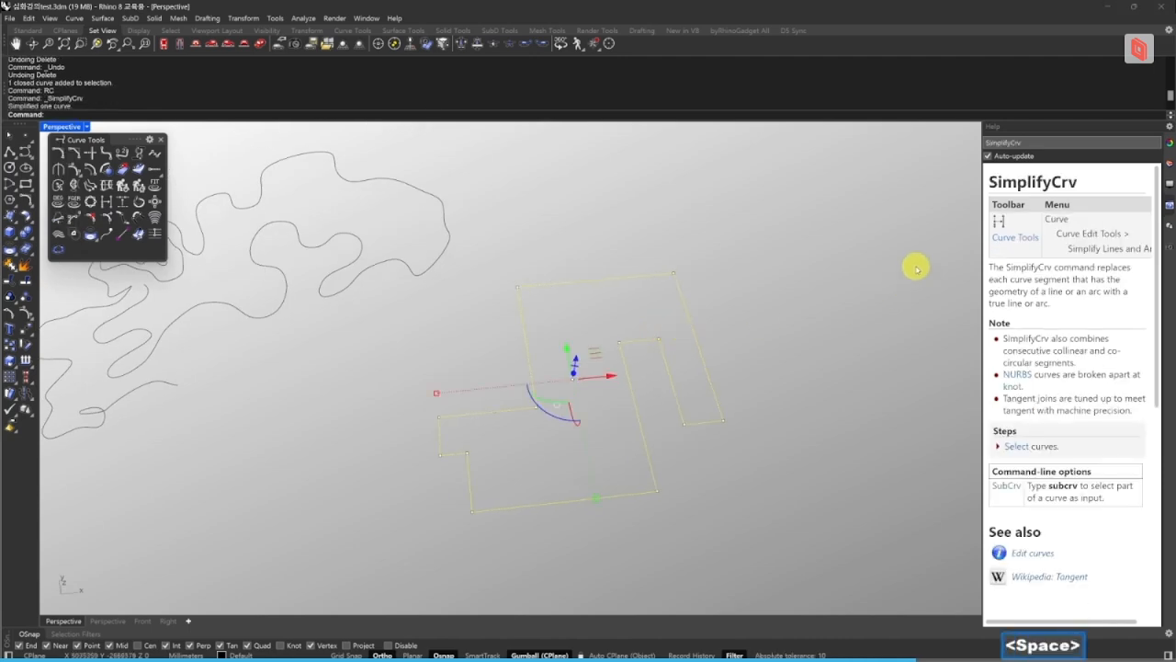
scroll(1057, 367, "down", 3)
scroll(570, 448, "up", 1)
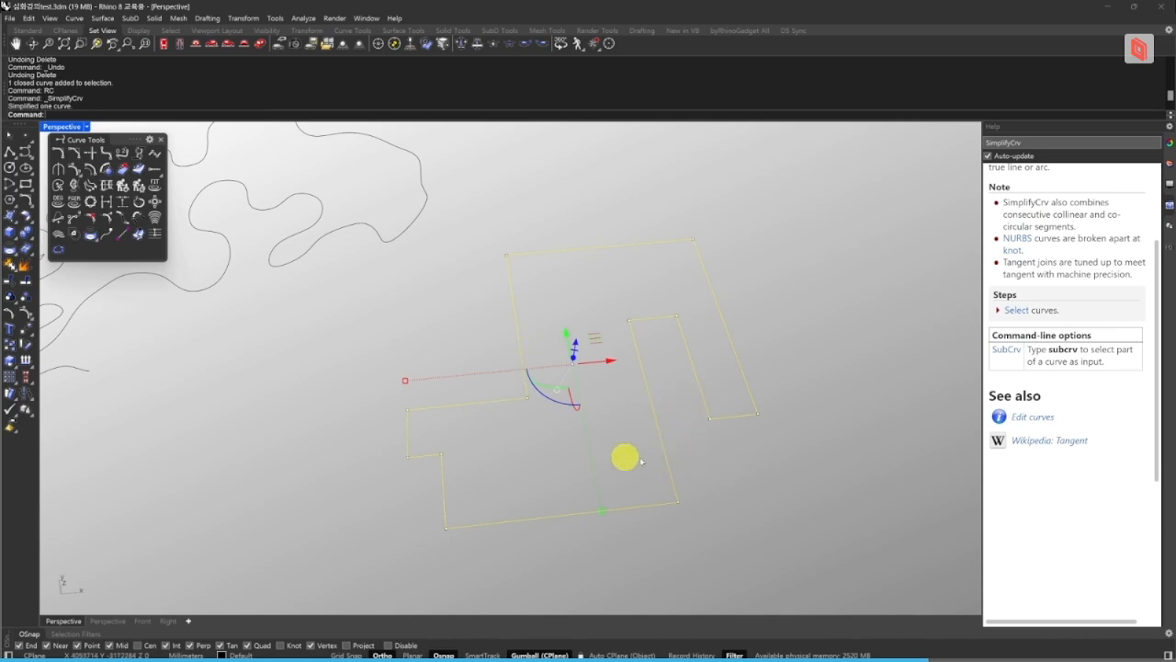
Bring out the point editing tools and insert control points on the polyline's first vertical and horizontal runs.
left_click(30, 318)
left_click_drag(56, 327, 496, 201)
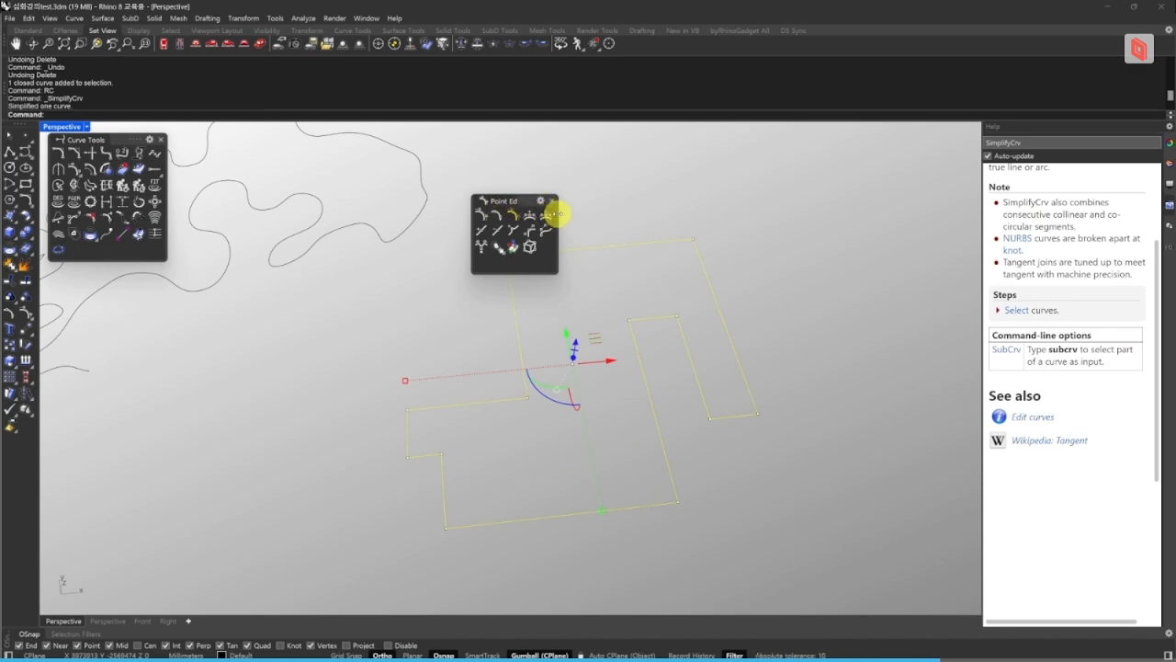
left_click_drag(557, 214, 721, 216)
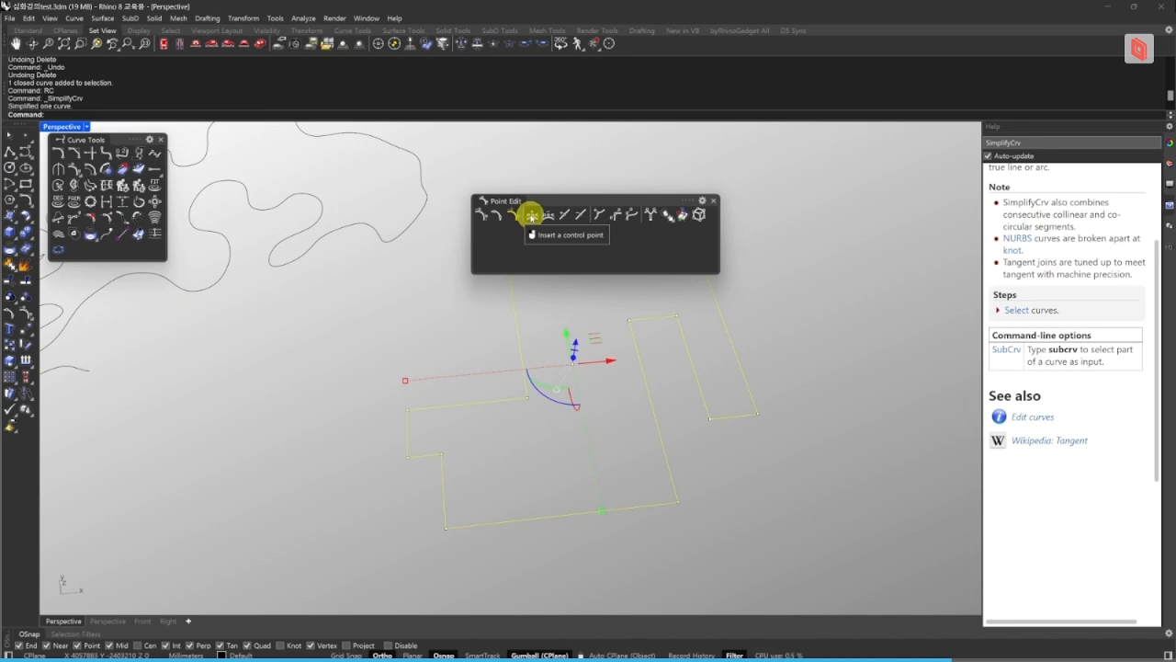
left_click(531, 215)
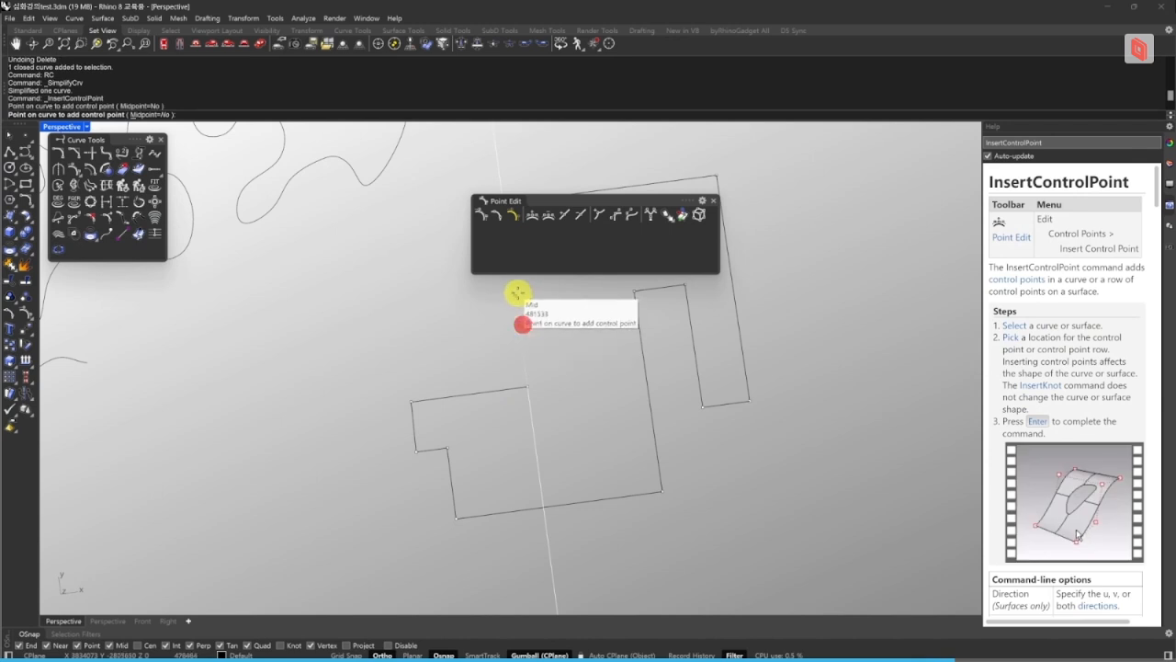
left_click(517, 292)
left_click(467, 394)
left_click(491, 391)
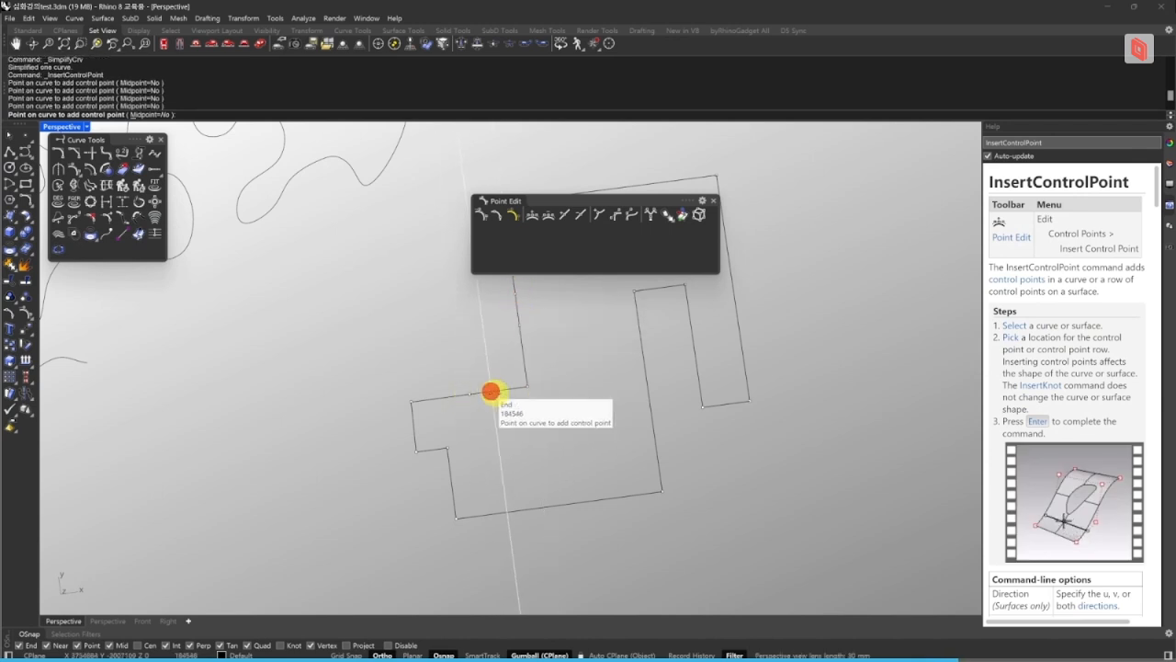
Insert more control points along both long sides of the notch, finish the command and uncover the polyline.
left_click(641, 354)
left_click(652, 393)
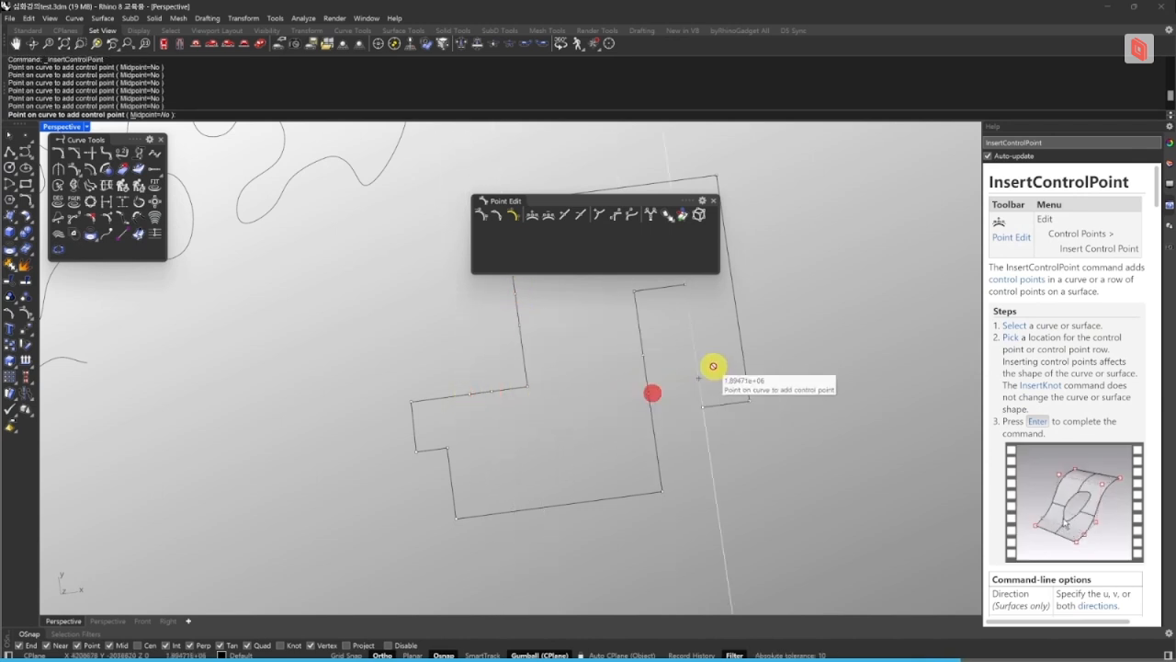
left_click(698, 373)
left_click(697, 363)
left_click(694, 345)
left_click(691, 325)
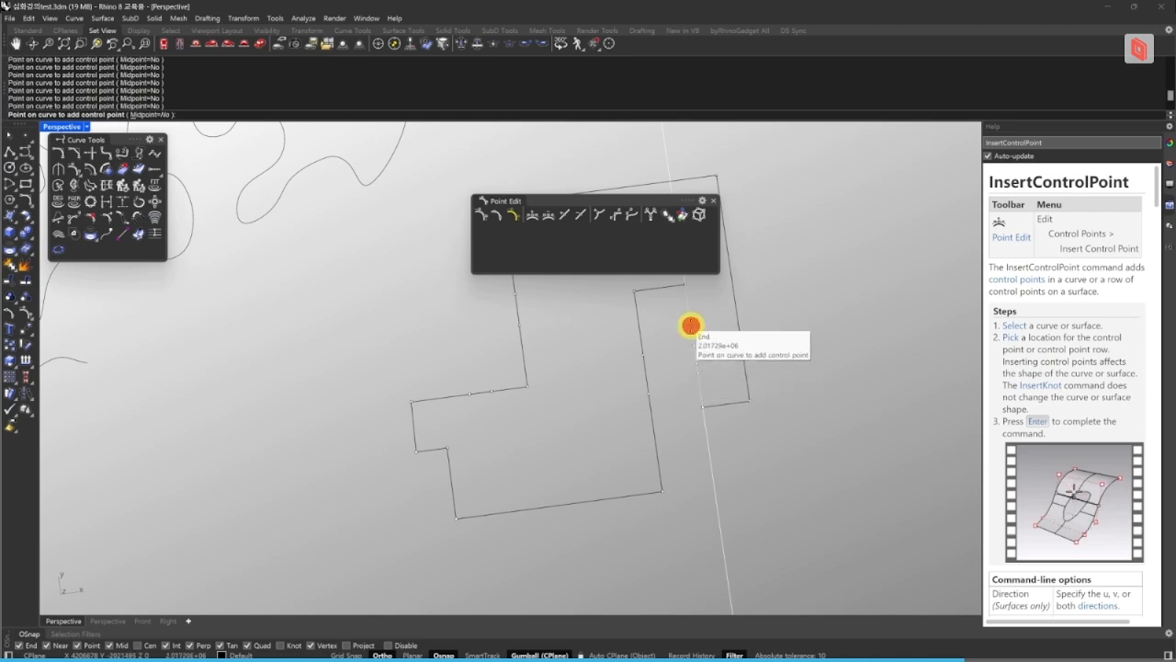
key("space")
key("Escape")
left_click_drag(658, 200, 373, 194)
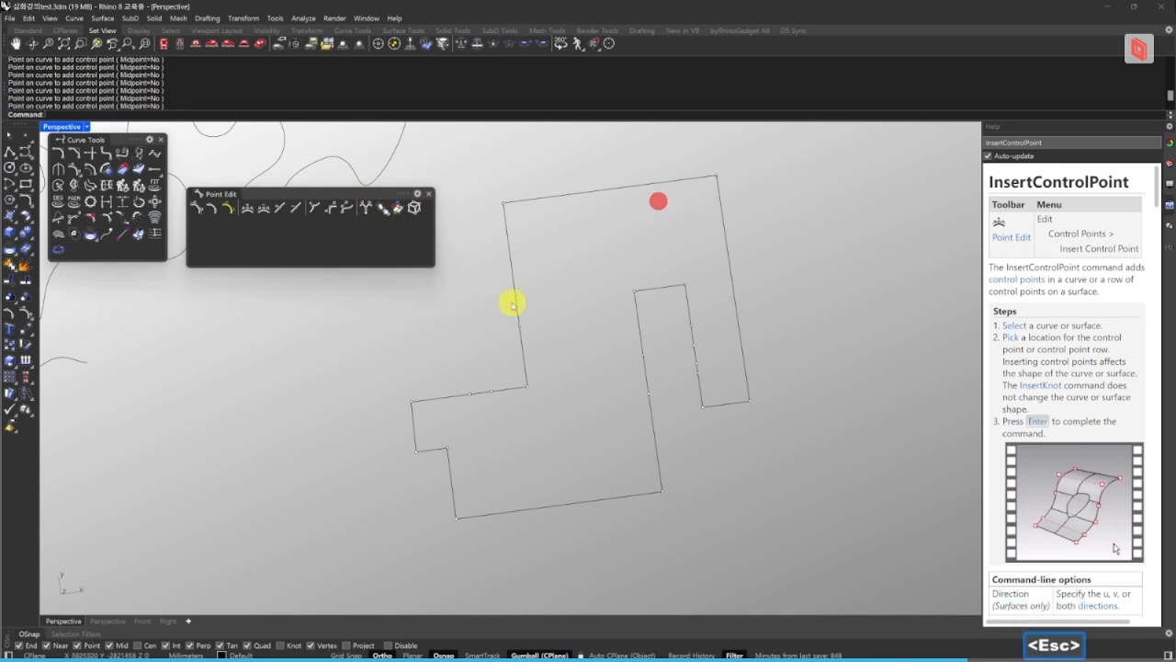
Move one inserted control point on the first vertical run outward to form a pointed spike.
right_click_drag(572, 322, 554, 312)
left_click_drag(504, 289, 570, 339)
key("Escape")
scroll(516, 332, "up", 4)
left_click_drag(498, 318, 575, 356)
right_click_drag(576, 357, 643, 371, "shift")
left_click_drag(632, 336, 523, 340)
left_click(723, 358)
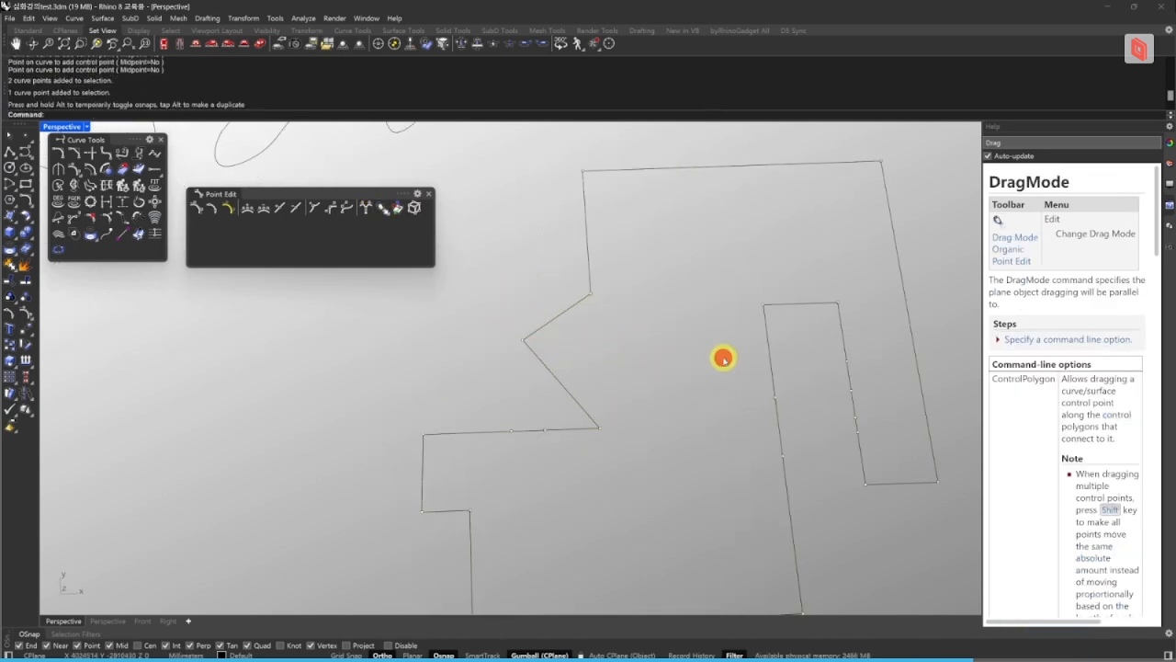
Move an inserted control point on the first horizontal run down about 61,900 mm to form a V-shaped dip.
left_click(510, 430)
left_click_drag(511, 401, 513, 474)
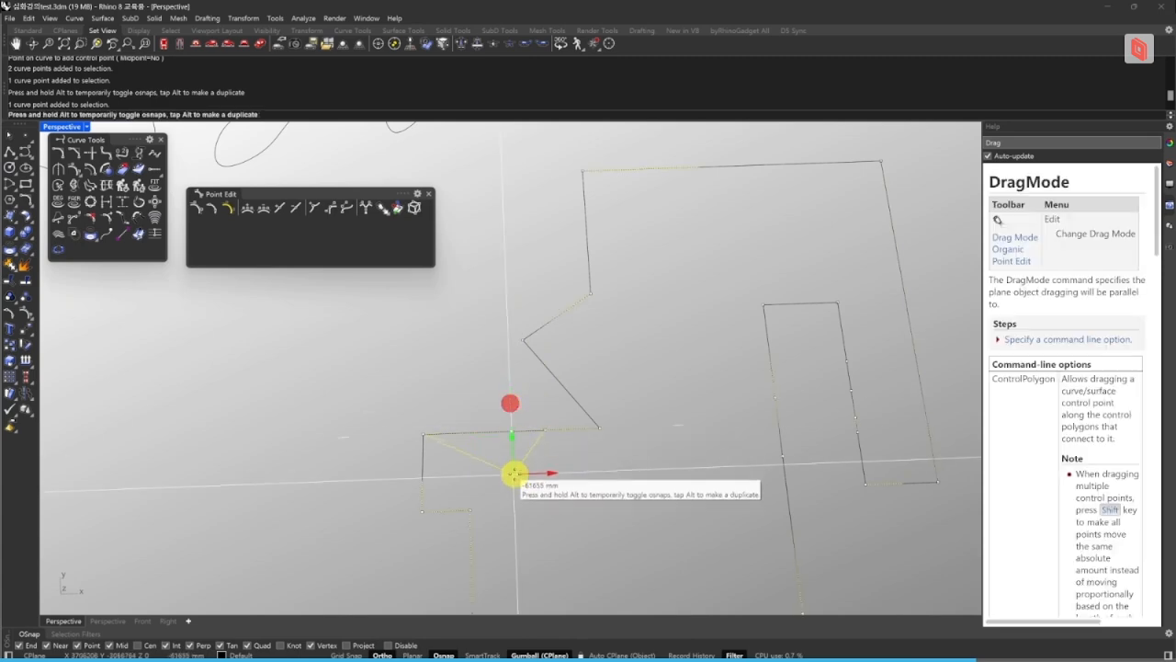
left_click(633, 488)
scroll(649, 476, "down", 4)
right_click_drag(653, 465, 614, 446, "shift")
Try SimplifyCrv on the reshaped polyline containing the inserted control points.
key("Escape")
left_click_drag(872, 493, 708, 417)
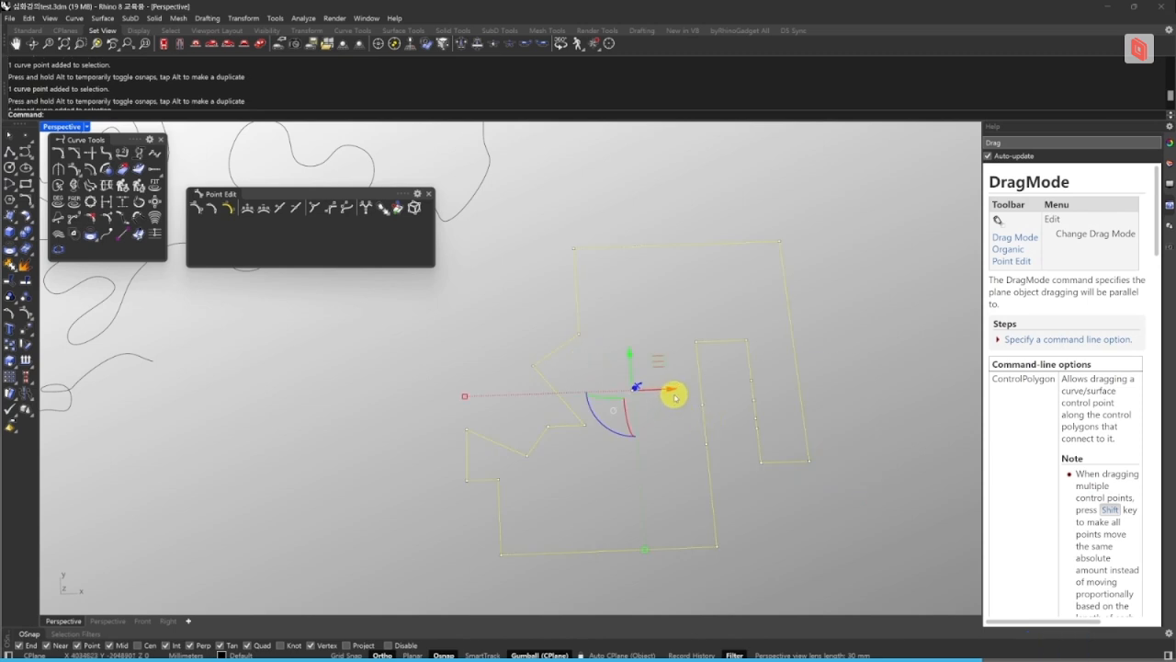
type("rc")
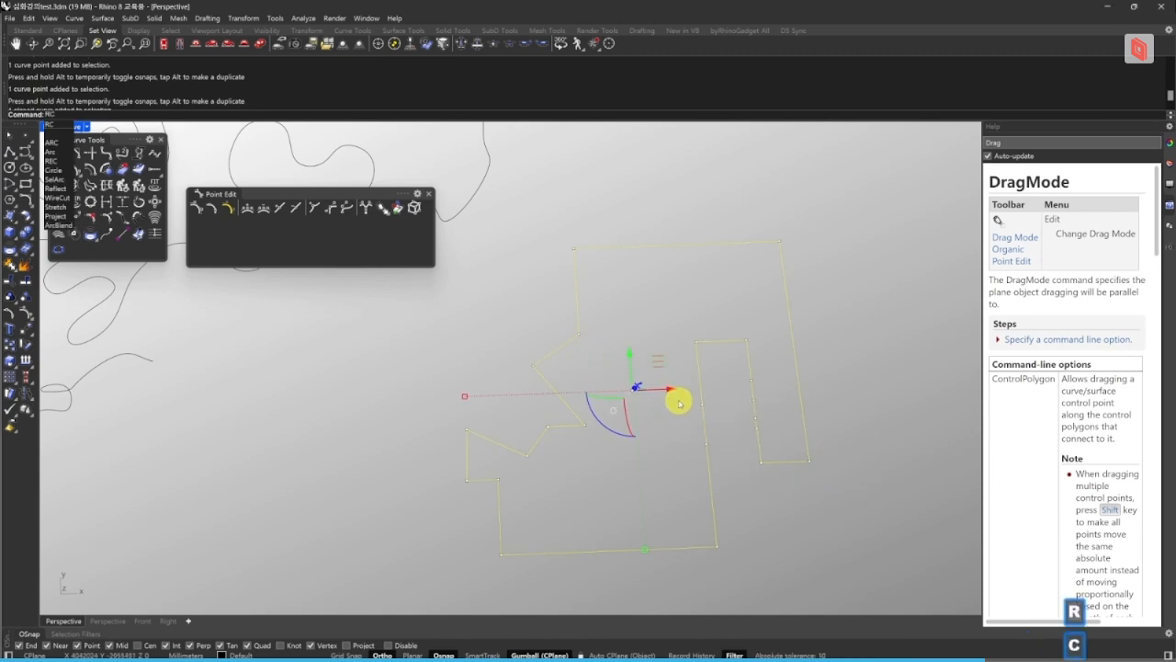
key("space")
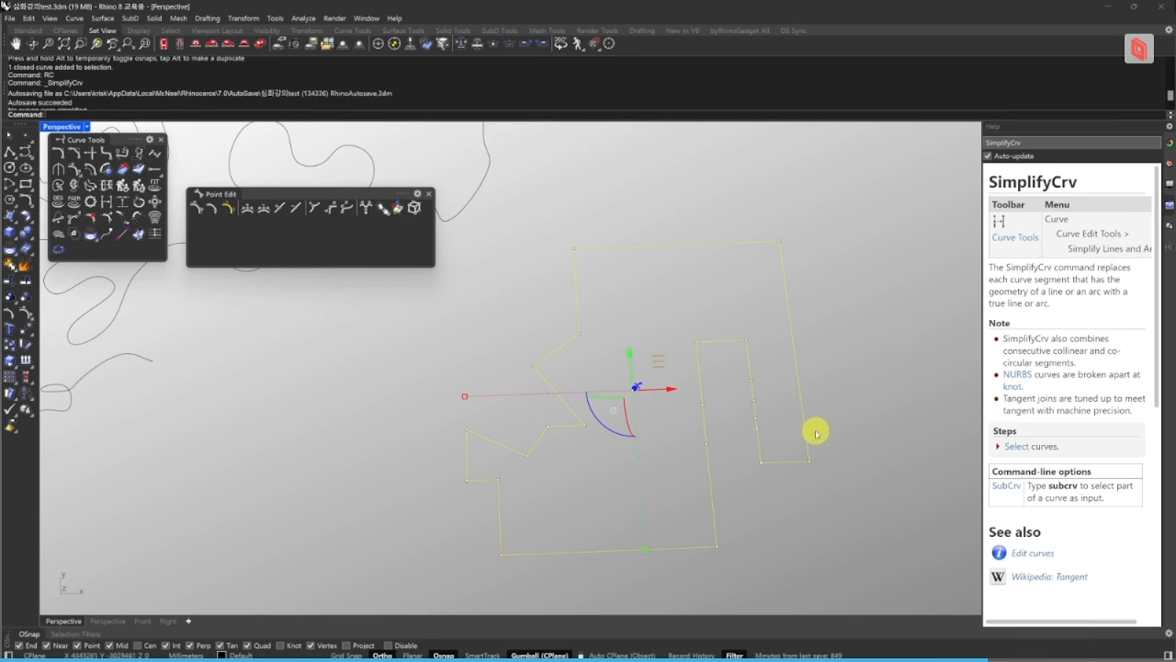
right_click_drag(846, 417, 803, 413, "shift")
scroll(226, 79, "down", 1)
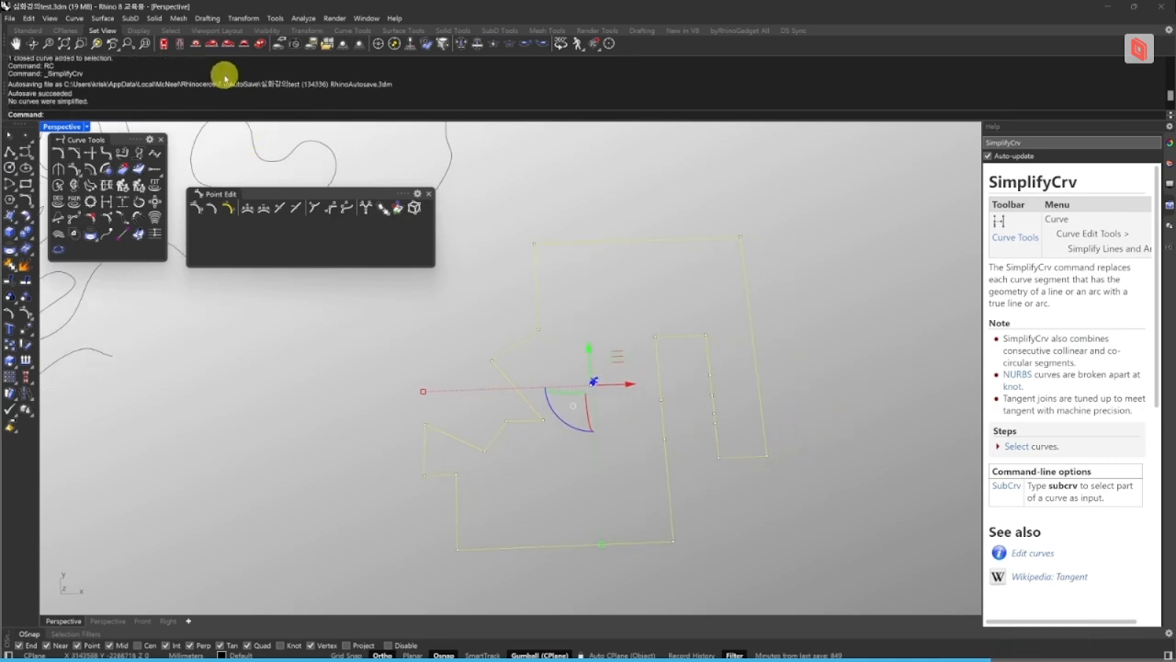
Reselect the reshaped polyline, try SimplifyCrv on it once more, and clear the selection.
left_click(806, 383)
key("Escape")
key("Escape")
left_click(707, 365)
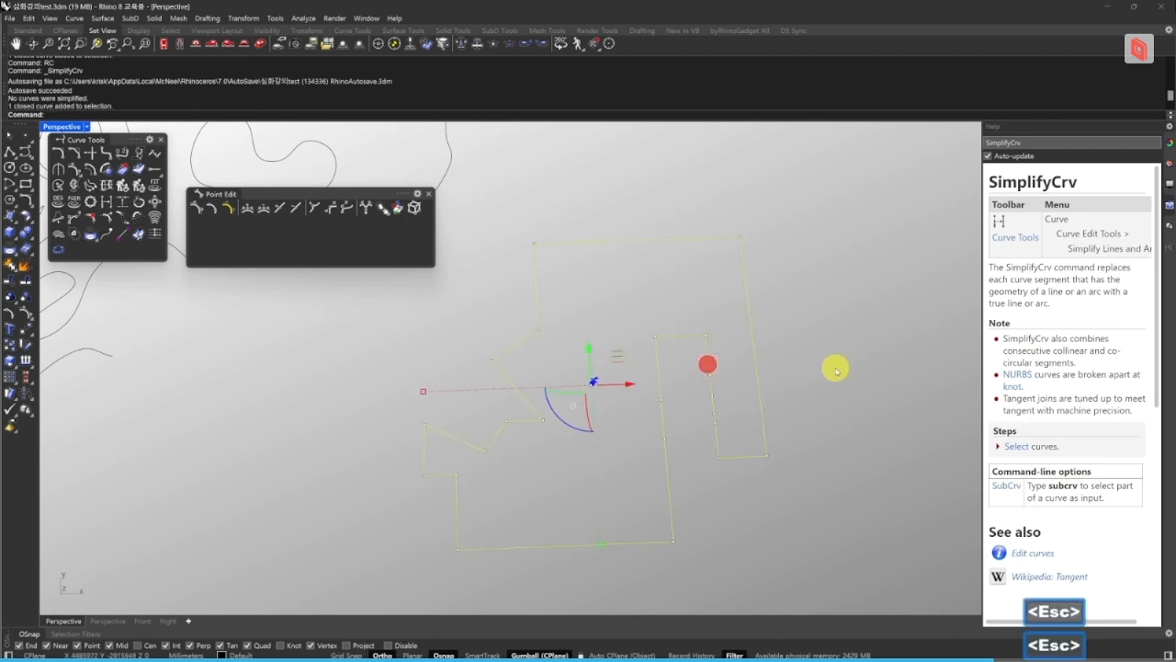
type("RC")
key("space")
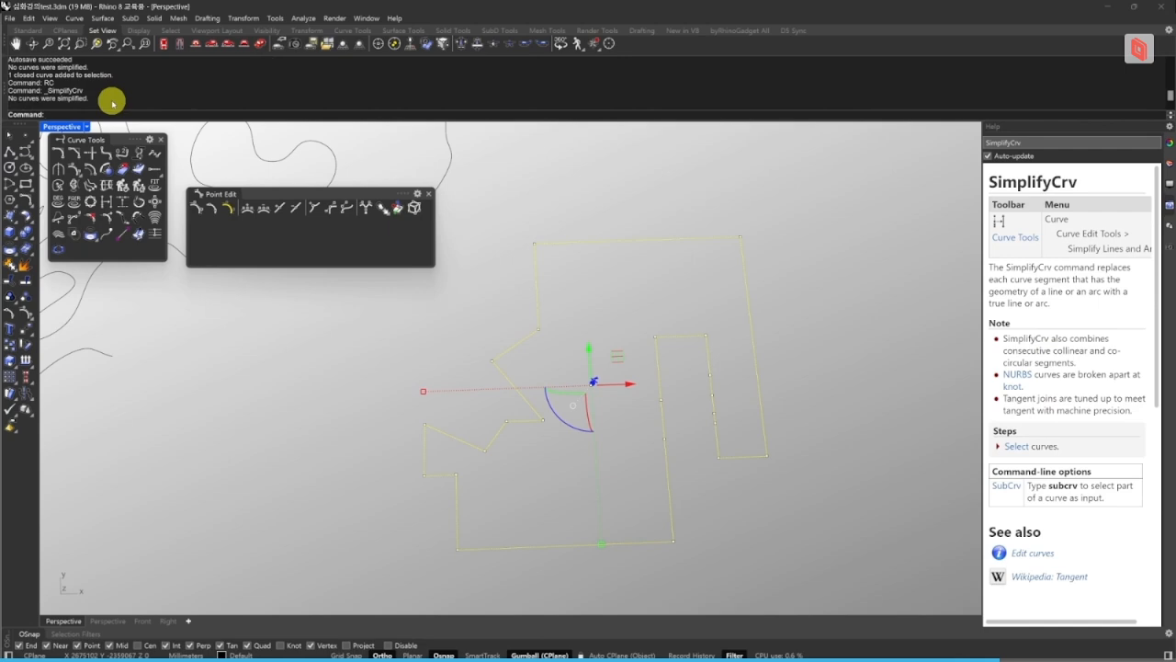
key("Escape")
key("Escape")
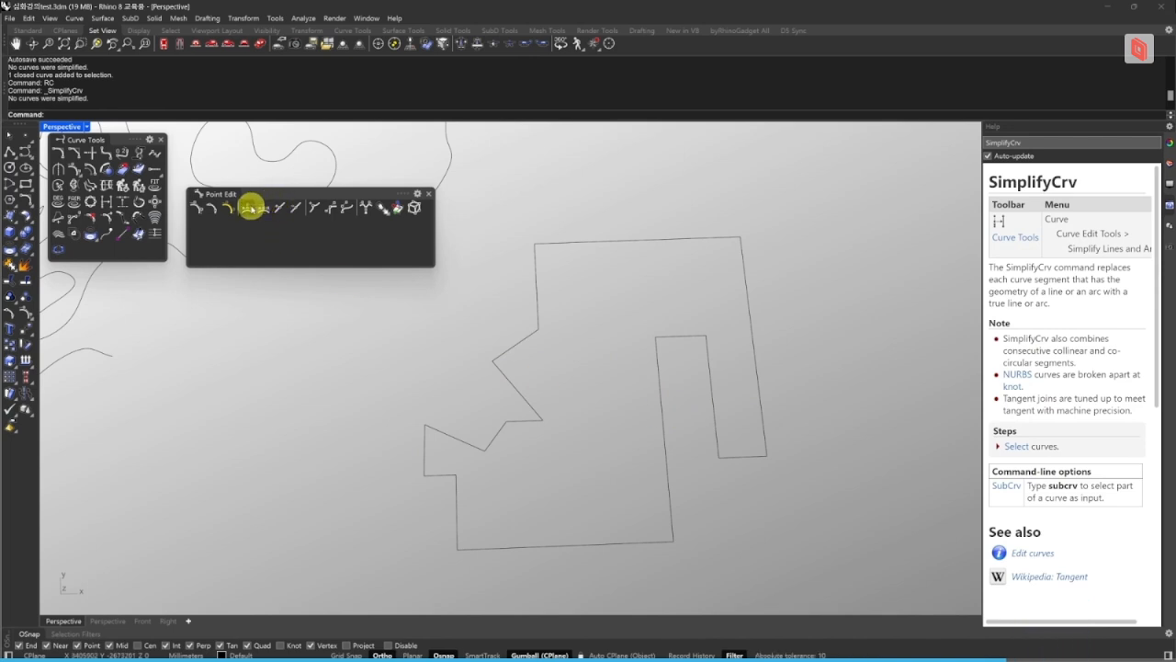
Delete the inserted control points along the two long inner sides of the polyline's slot.
left_click(708, 508)
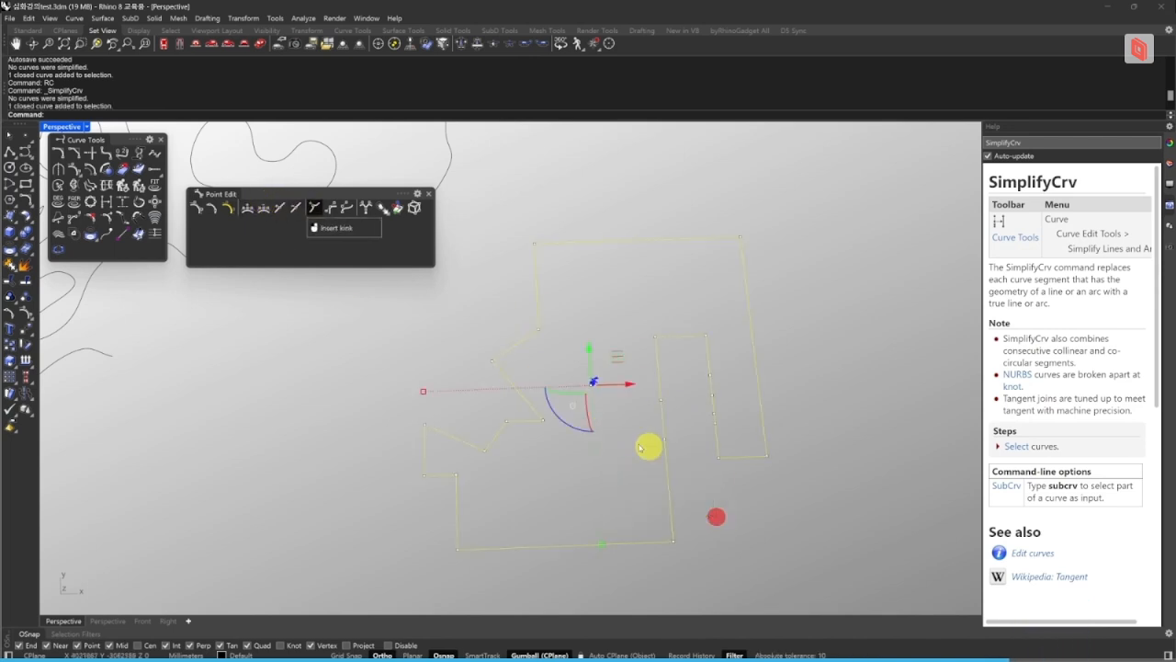
left_click_drag(1024, 292, 982, 331)
left_click_drag(632, 390, 680, 449)
key("Delete")
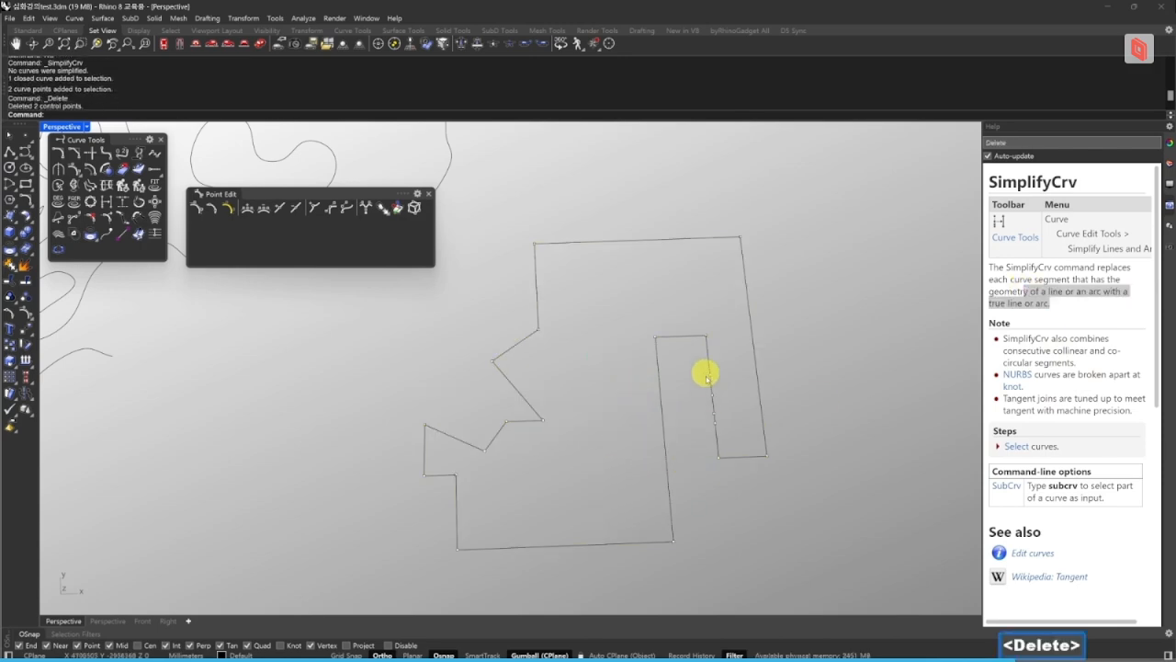
left_click_drag(695, 358, 704, 453)
key("Delete")
key("Escape")
key("Escape")
key("Escape")
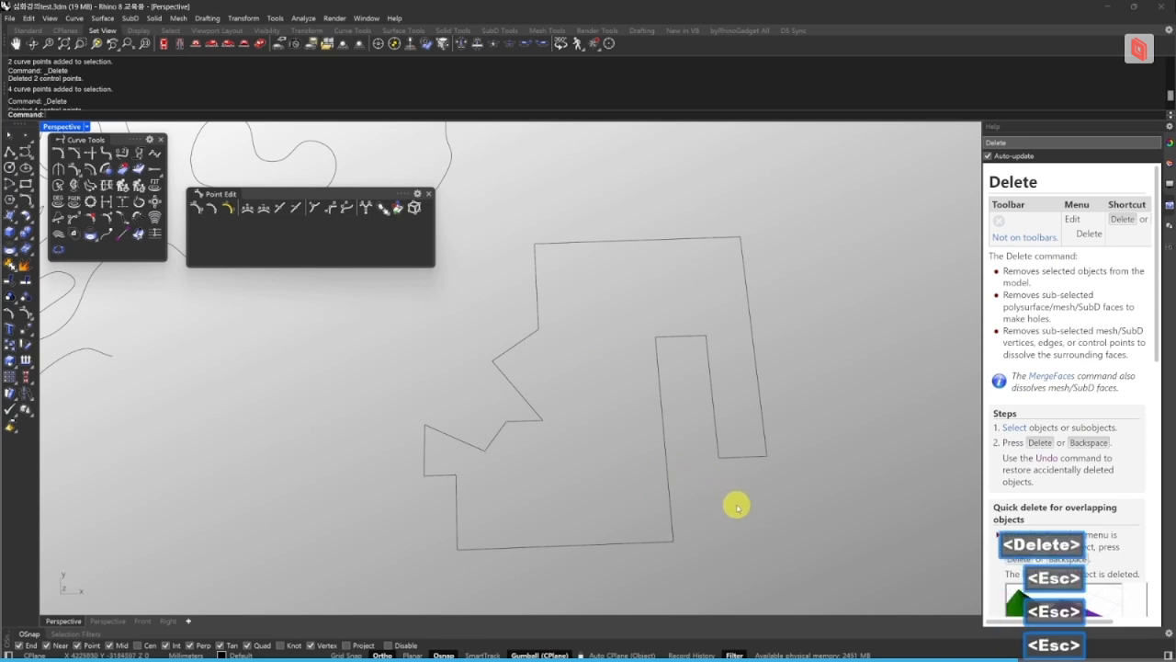
Use InsertKnot to add a knot on each long inner side of the closed polyline's slot.
left_click_drag(738, 505, 486, 365)
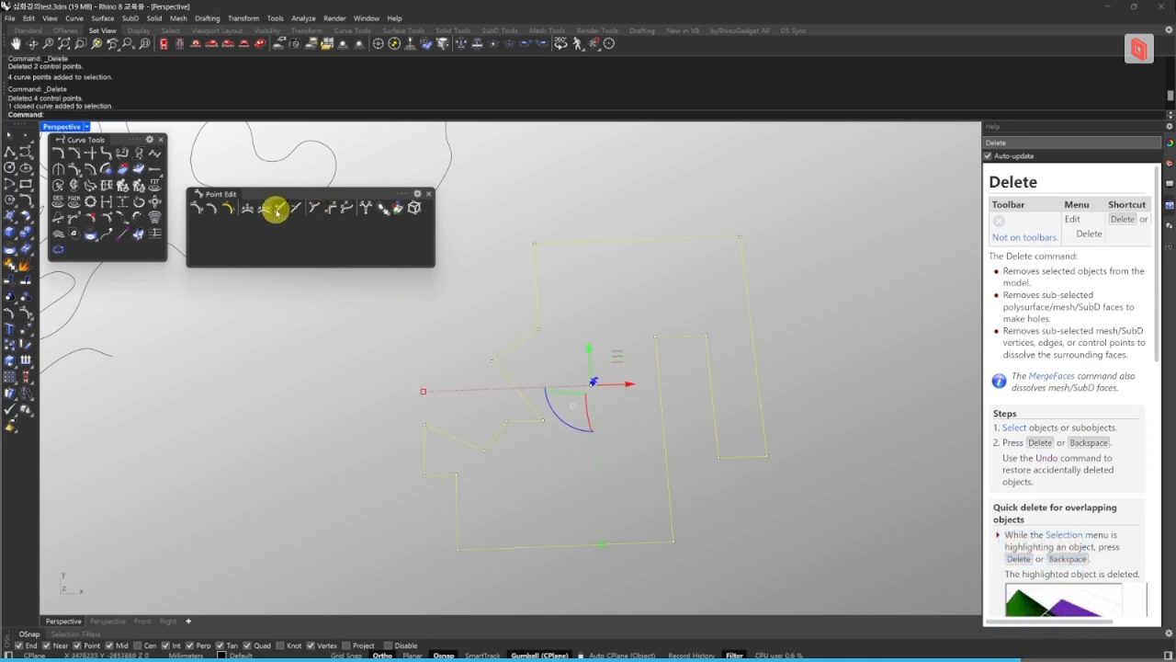
left_click(276, 210)
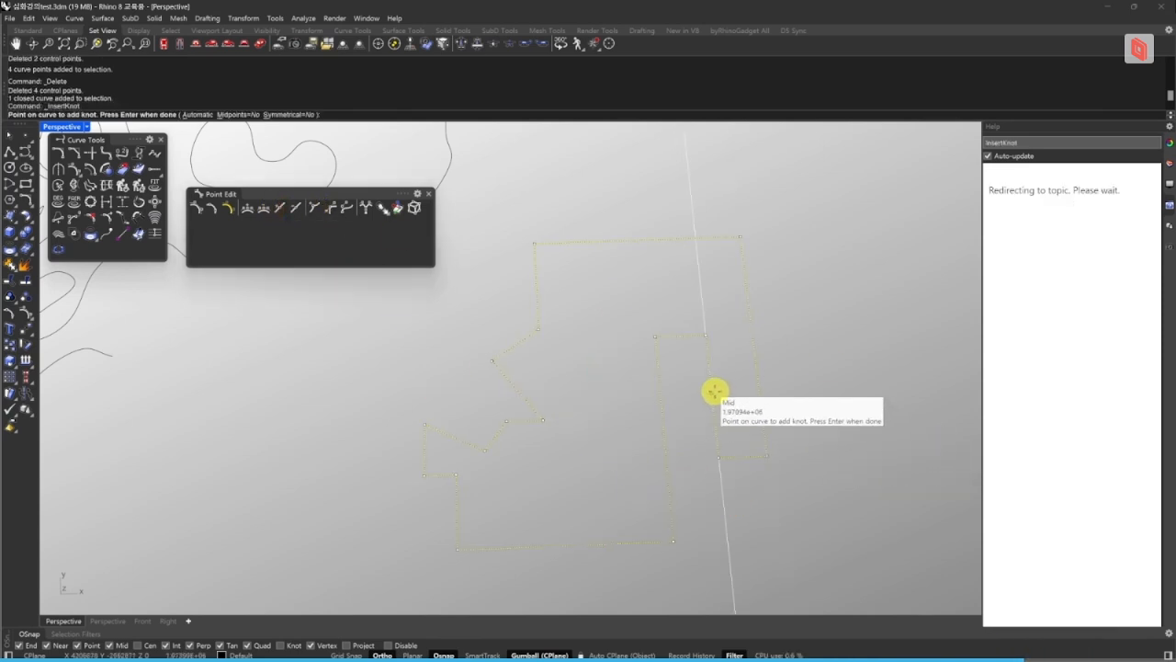
left_click(665, 446)
key("space")
key("Escape")
key("Escape")
key("Escape")
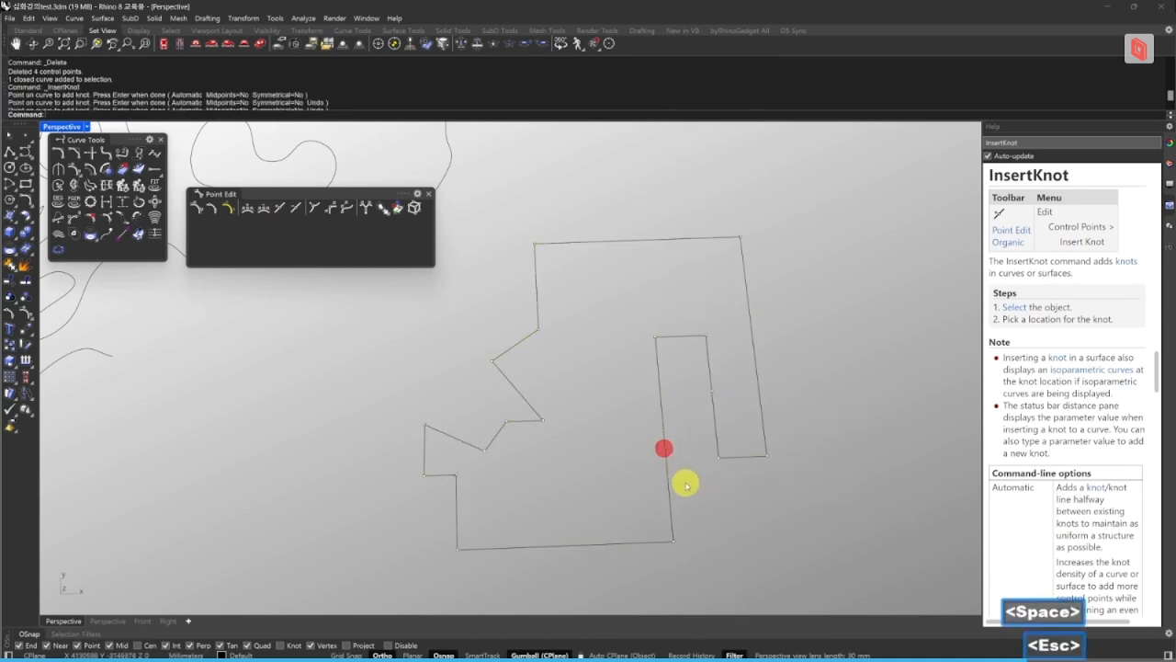
Simplify the closed polyline containing the inserted knots with SimplifyCrv and clear the selection.
left_click_drag(706, 510, 647, 491)
type("rc")
key("space")
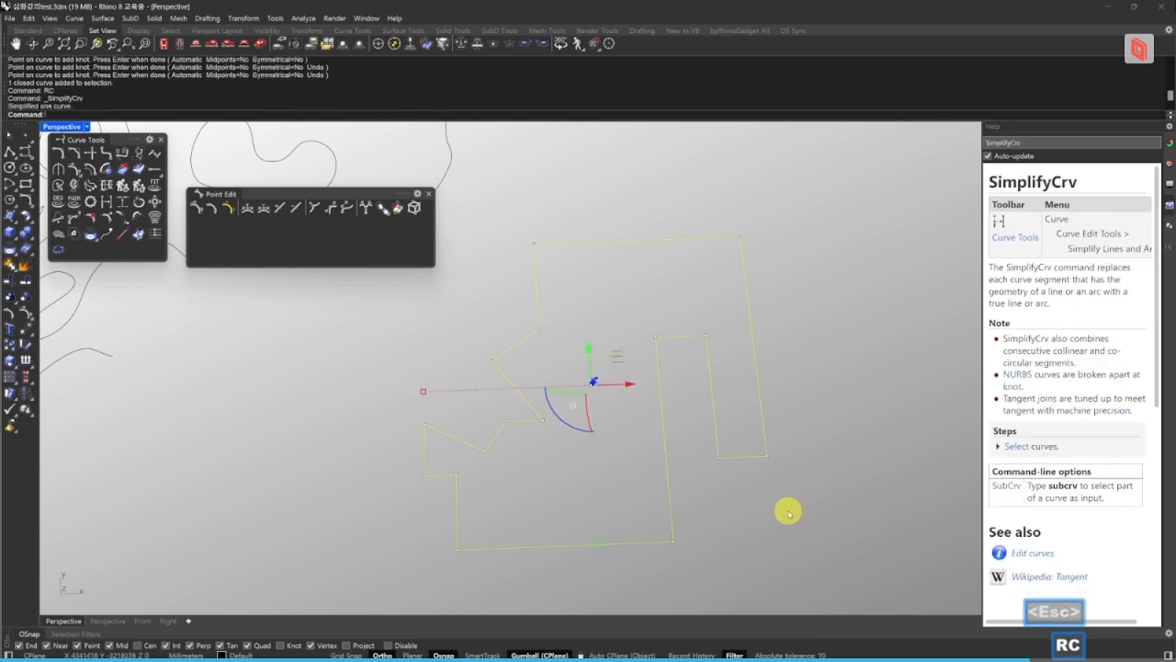
left_click(305, 340)
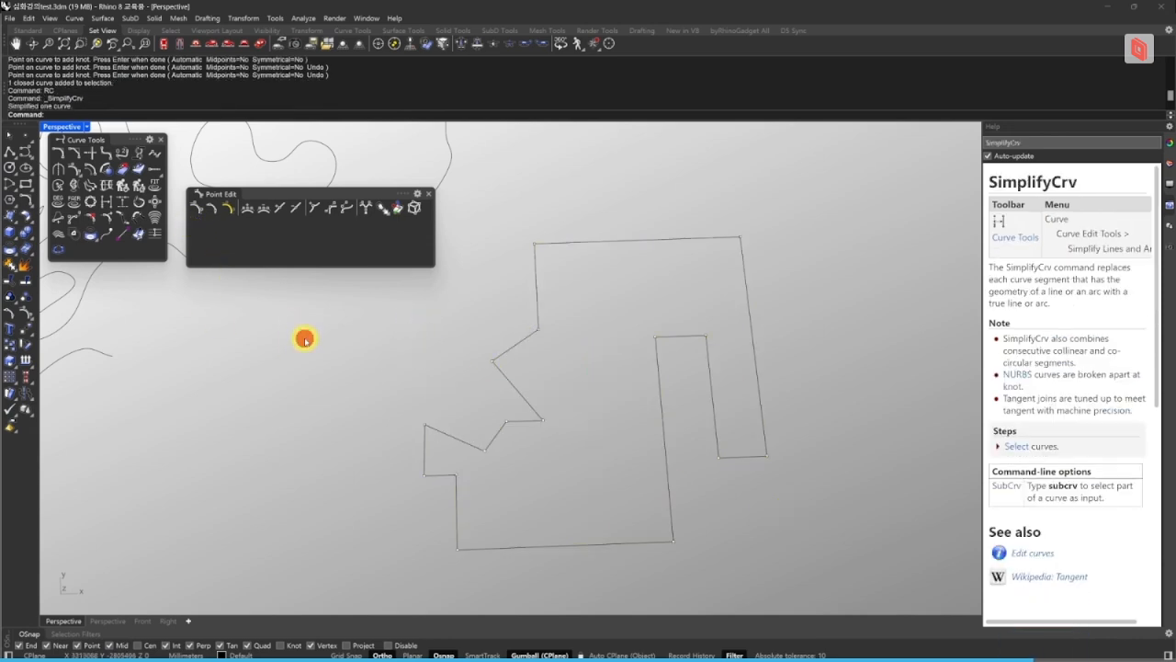
Draw an open degree-3 control-point curve with six points in an S shape beside the polyline.
type("ll")
key("space")
left_click(420, 397)
left_click(384, 341)
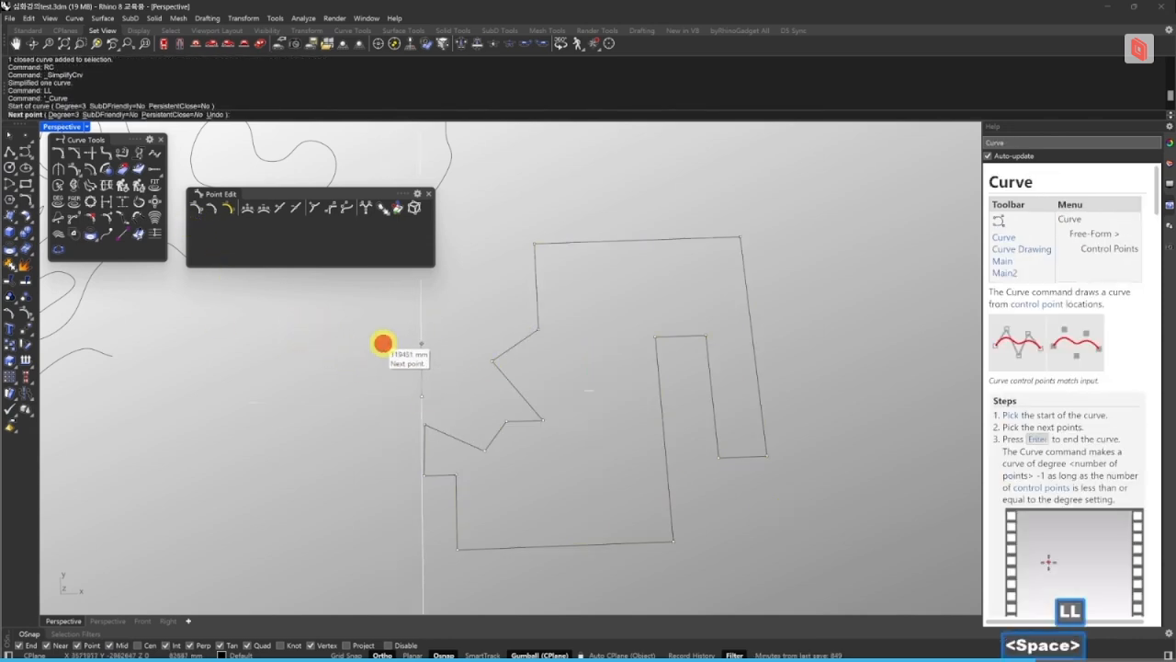
left_click(352, 404)
left_click(307, 407)
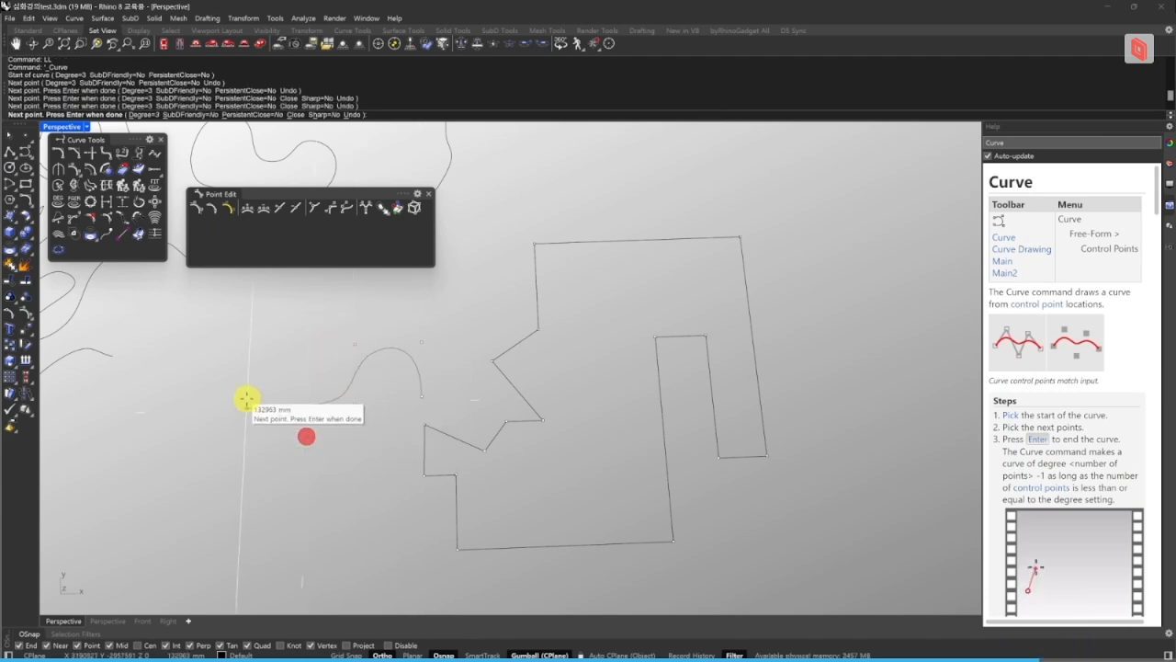
left_click(247, 398)
left_click(254, 349)
key("space")
key("Escape")
Add a control point at the S-curve's lower bend with InsertControlPoint and pull it down to deepen the bend.
left_click_drag(384, 434, 276, 376)
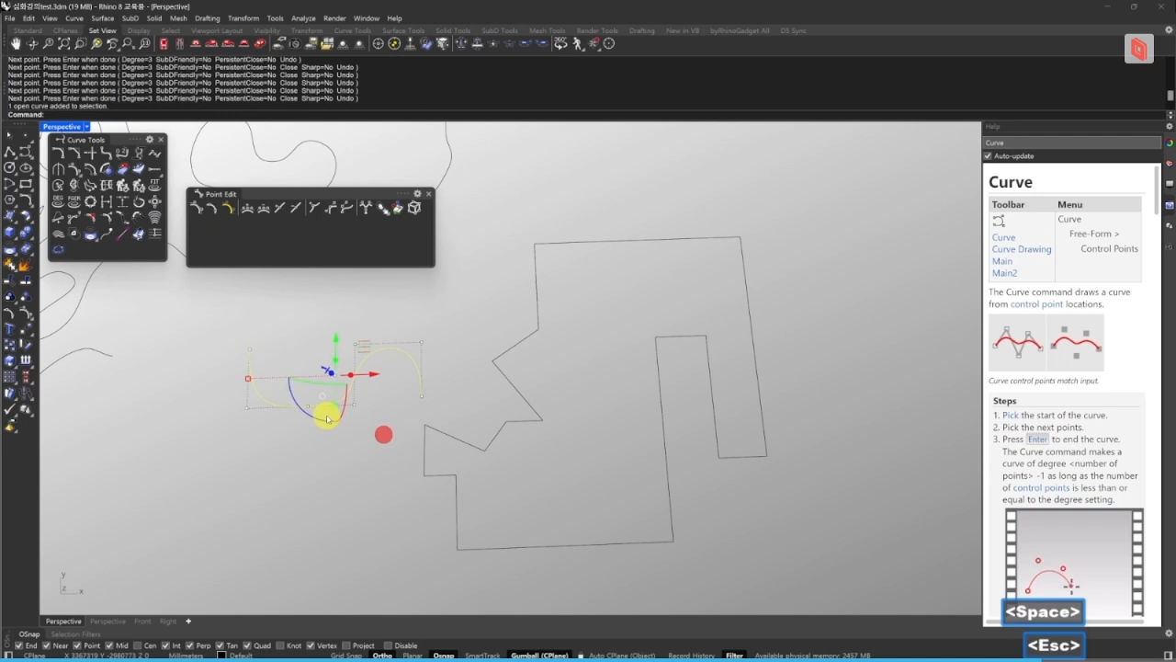
left_click(231, 207)
left_click(266, 398)
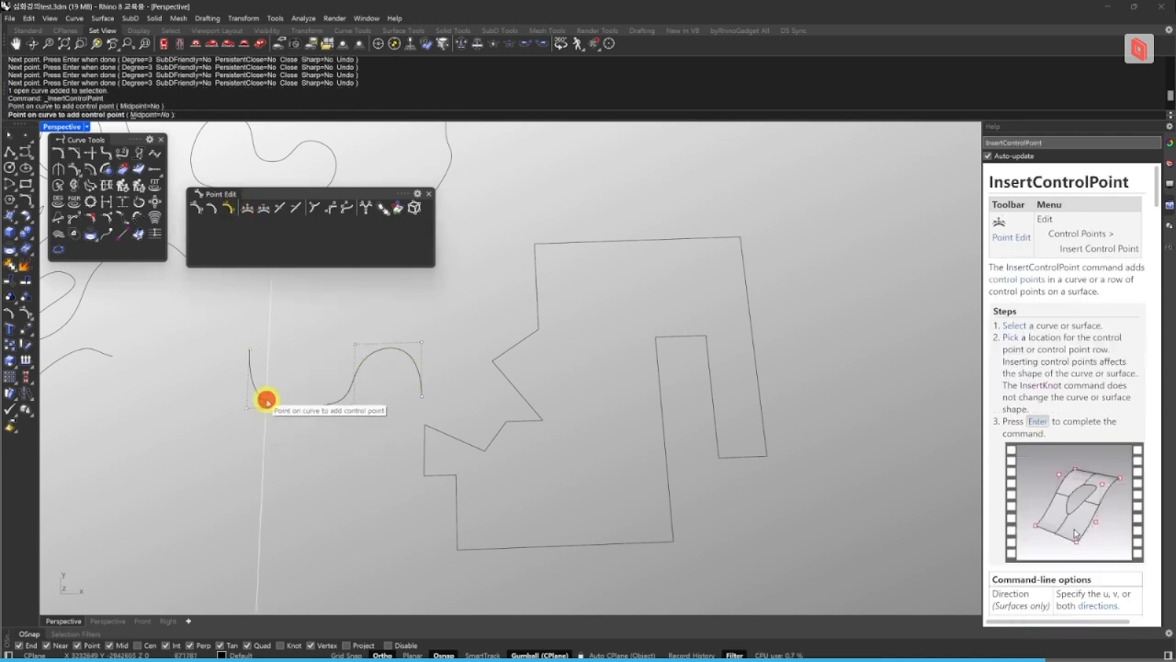
key("space")
key("Escape")
left_click(267, 405)
left_click_drag(295, 381, 273, 449)
left_click(367, 477)
key("Escape")
key("Escape")
left_click(680, 481)
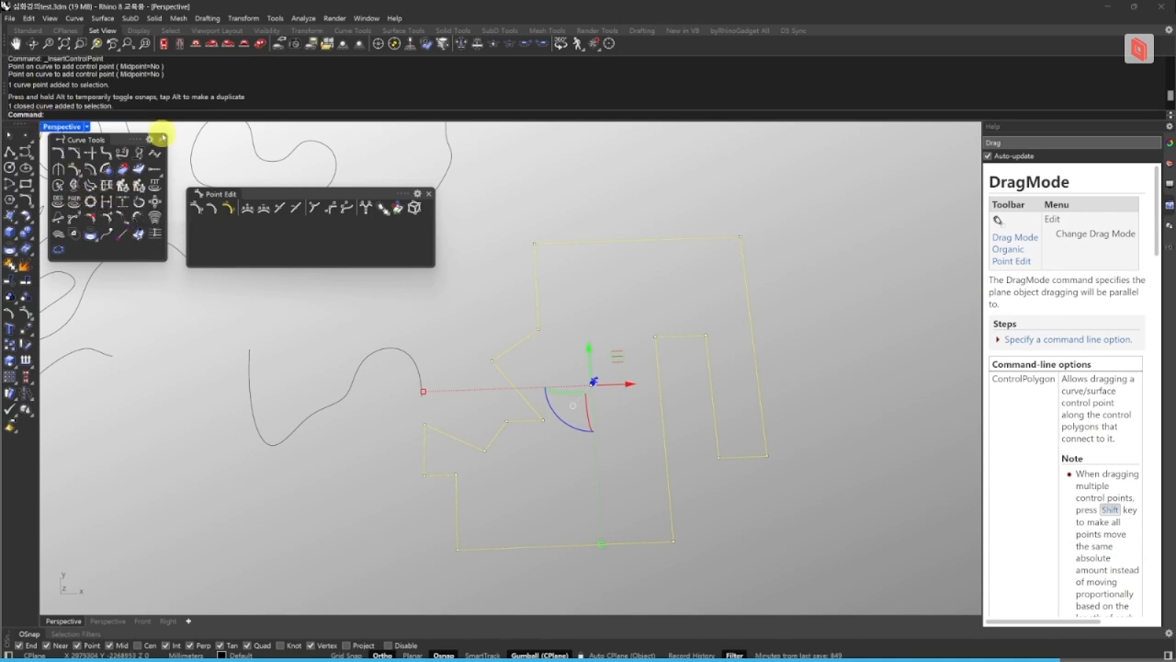
left_click(656, 215)
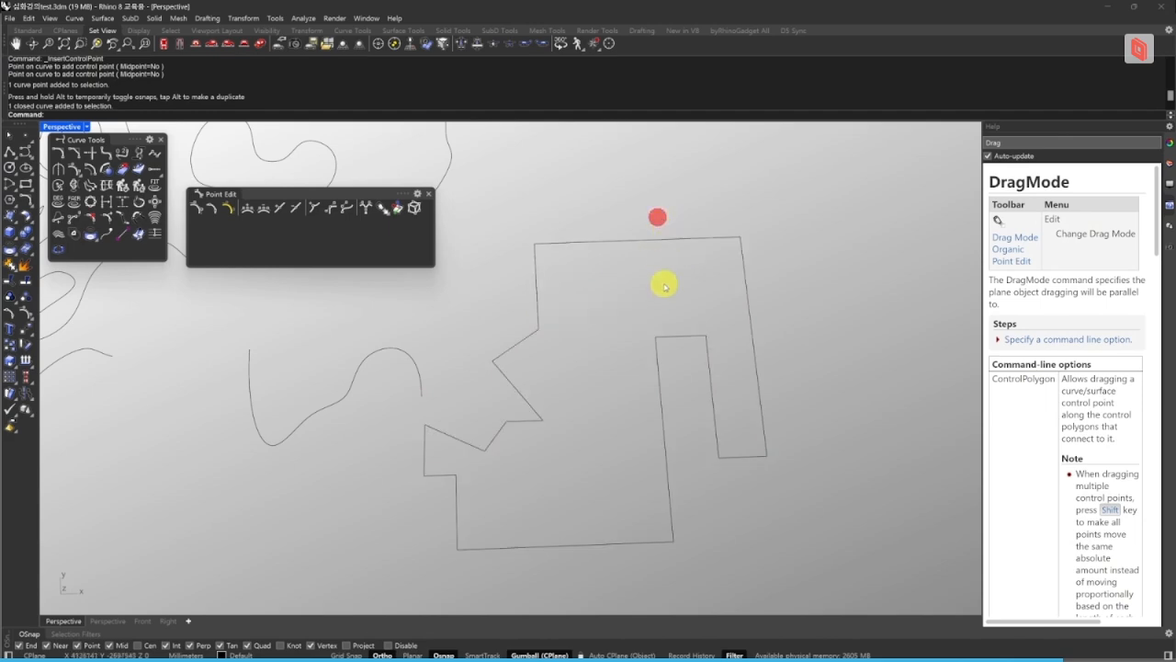
type("L")
key("space")
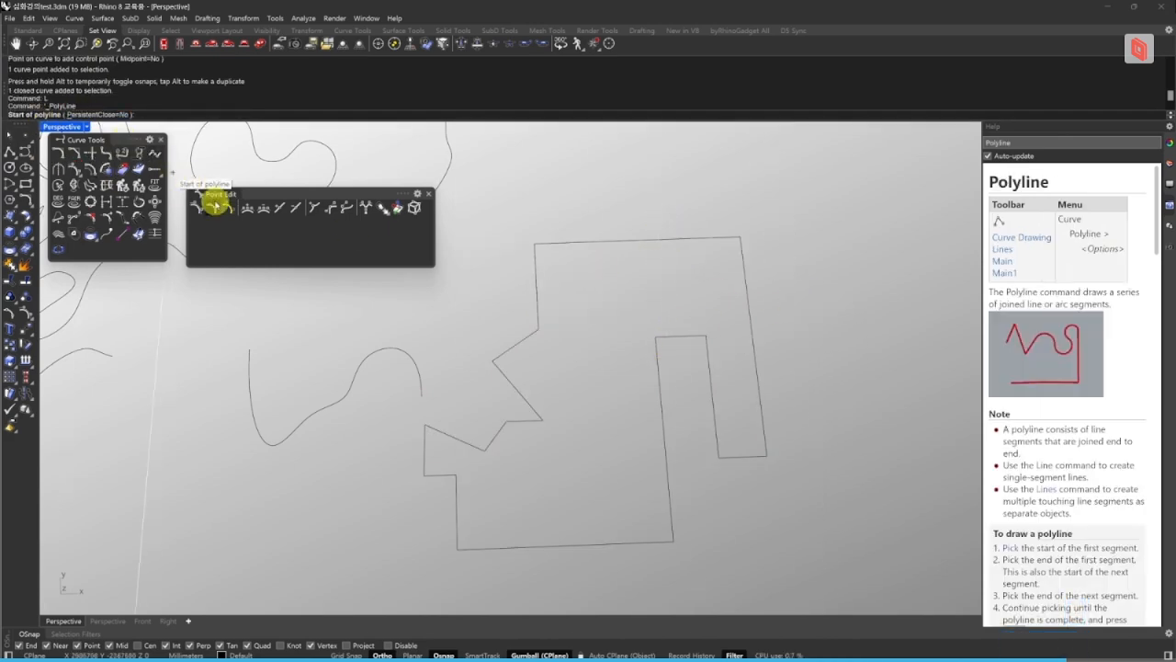
key("Escape")
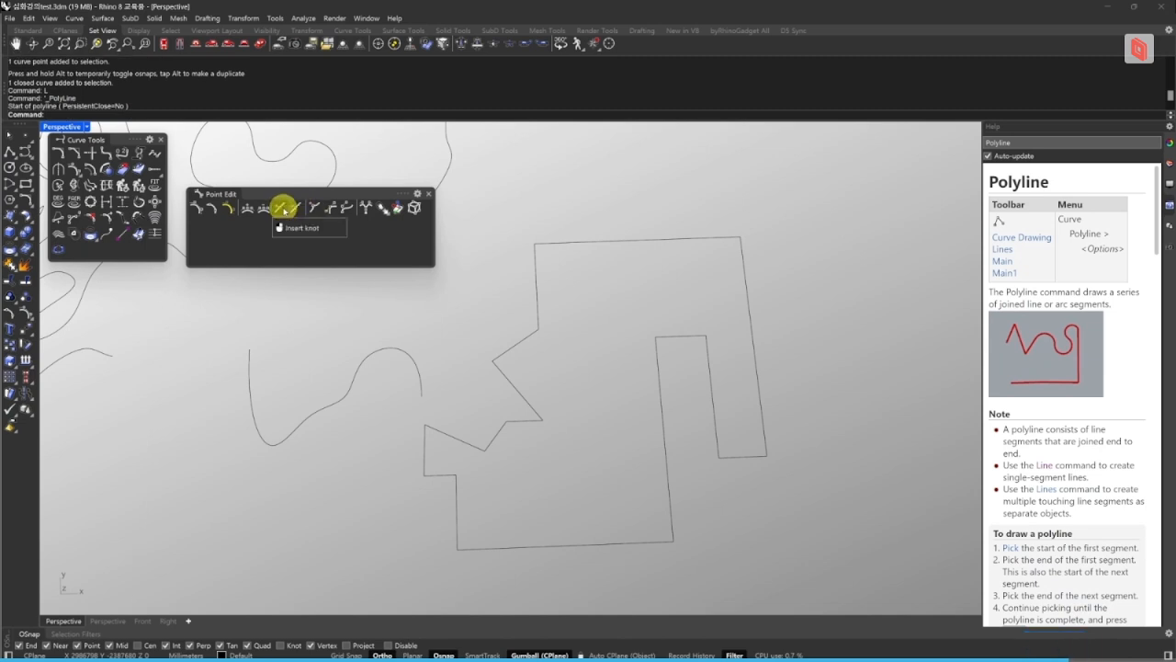
Insert two knots on the long inner side of the polyline's slot and one on the opposite inner side.
left_click(284, 209)
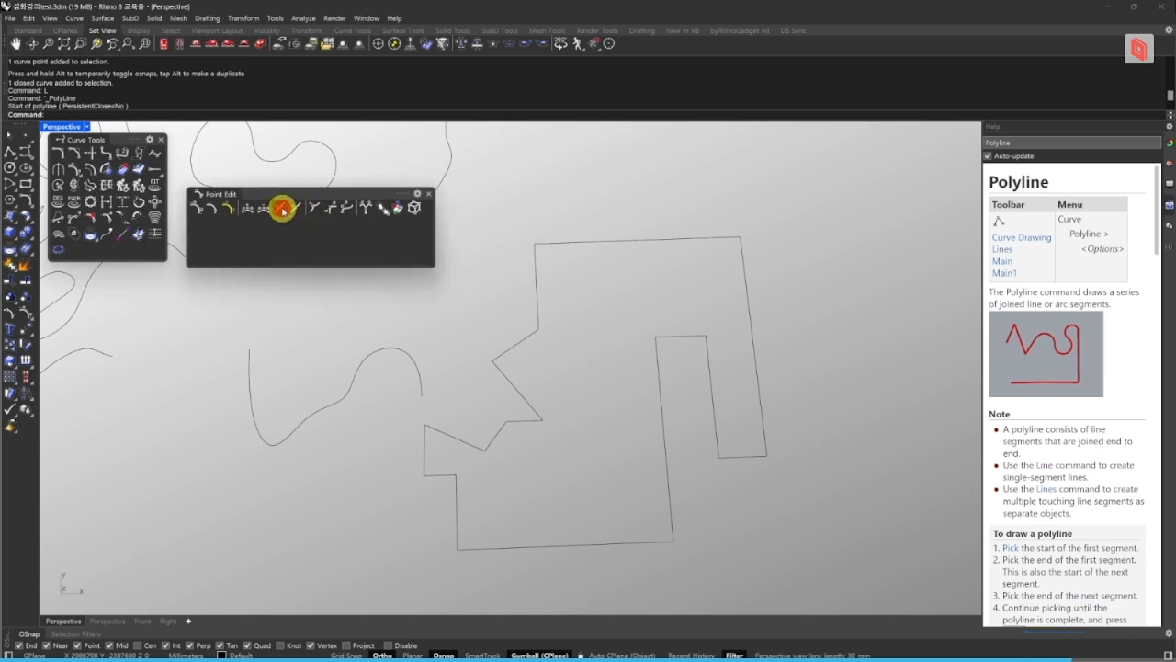
left_click(661, 413)
left_click(663, 408)
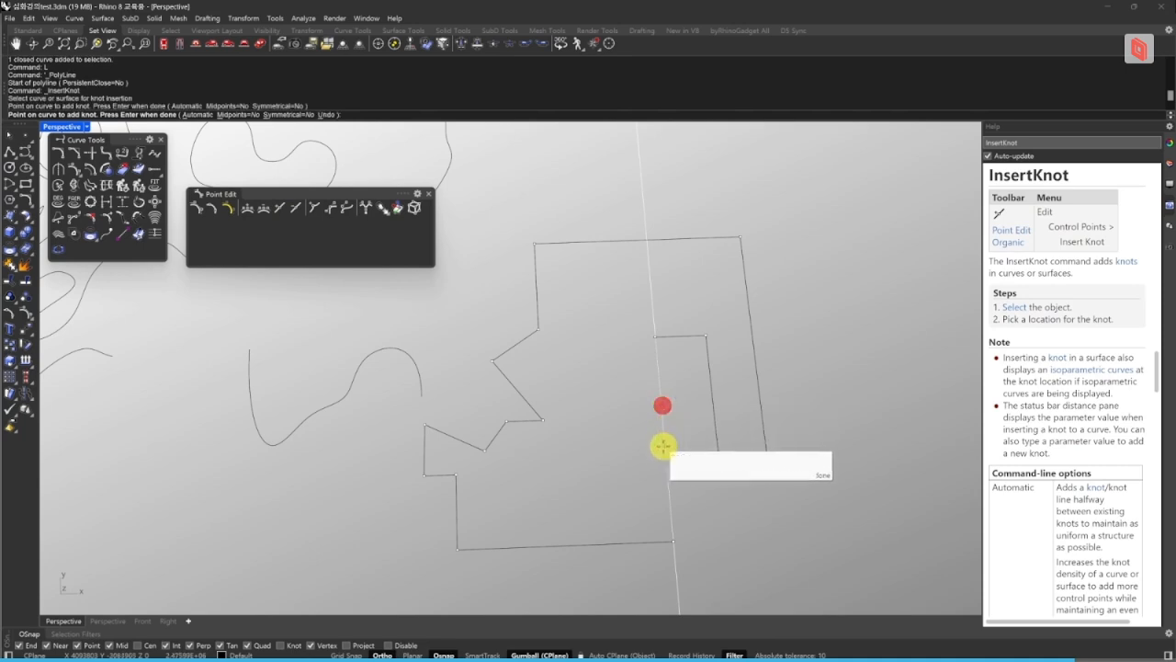
left_click(662, 444)
left_click(713, 401)
key("space")
key("Escape")
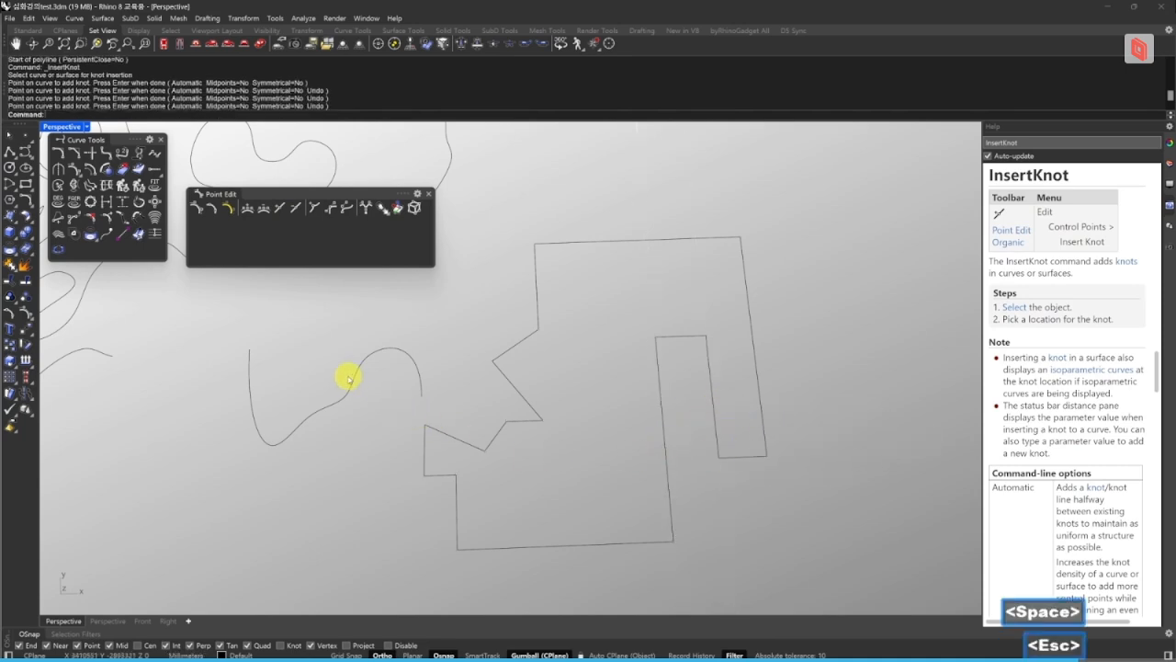
Insert a knot on the rising middle section of the open S-shaped curve.
left_click(330, 406)
key("space")
key("Escape")
Try pulling the control point in the middle of the S-shaped curve downward, and undo the move.
left_click(330, 407)
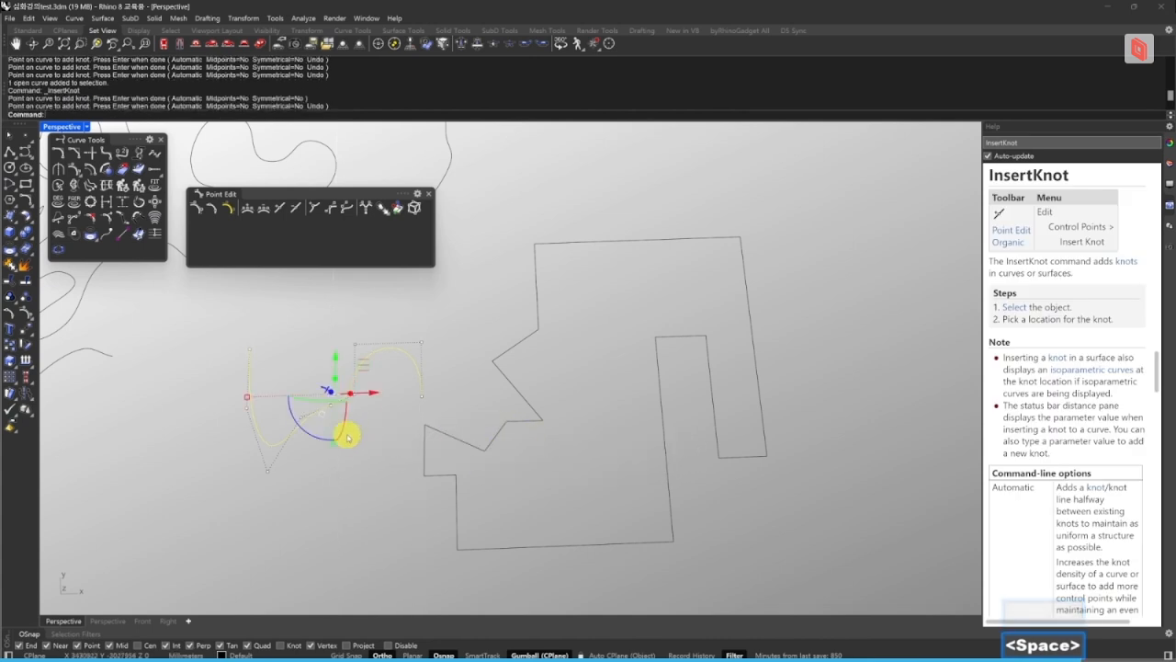
scroll(329, 404, "up", 5)
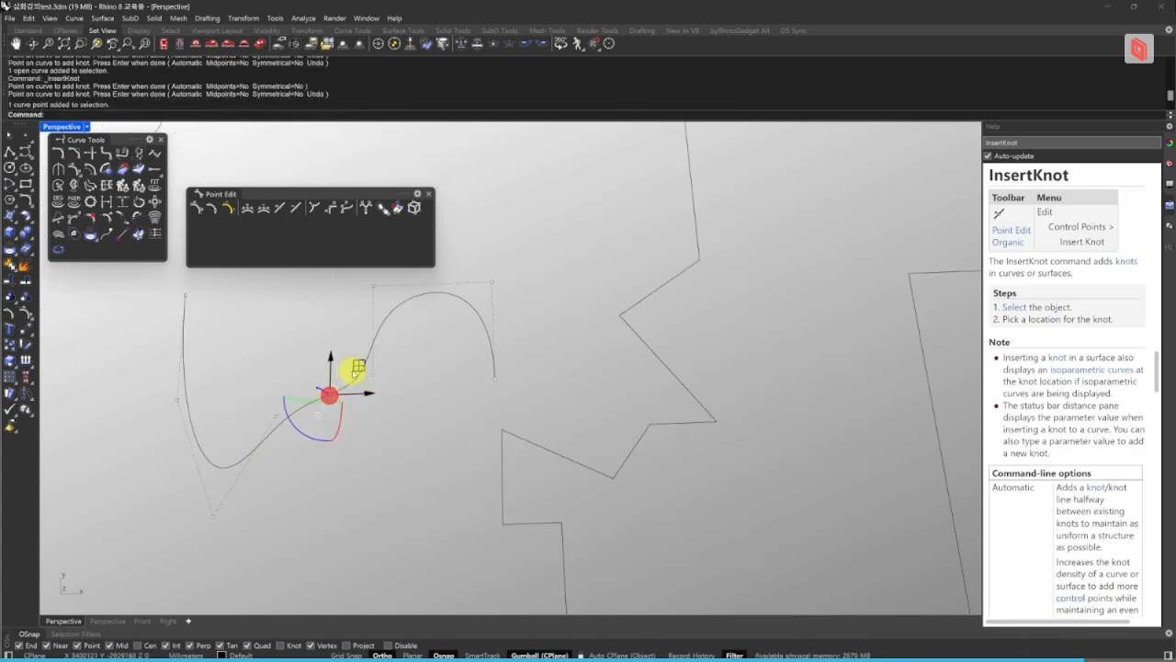
left_click_drag(330, 396, 341, 440)
left_click(406, 447)
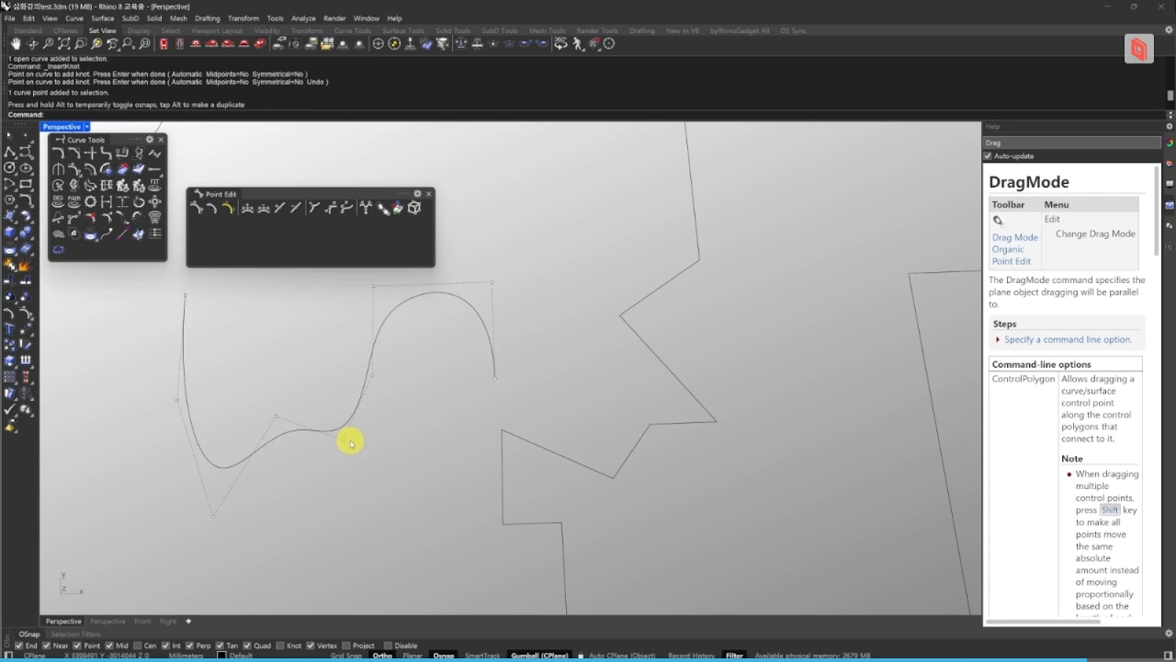
key("ctrl+z")
key("Escape")
key("Escape")
key("Escape")
Run SimplifyCrv on the S-shaped curve and the closed polyline together and clear the selection.
left_click_drag(402, 420, 303, 375)
scroll(389, 408, "down", 5)
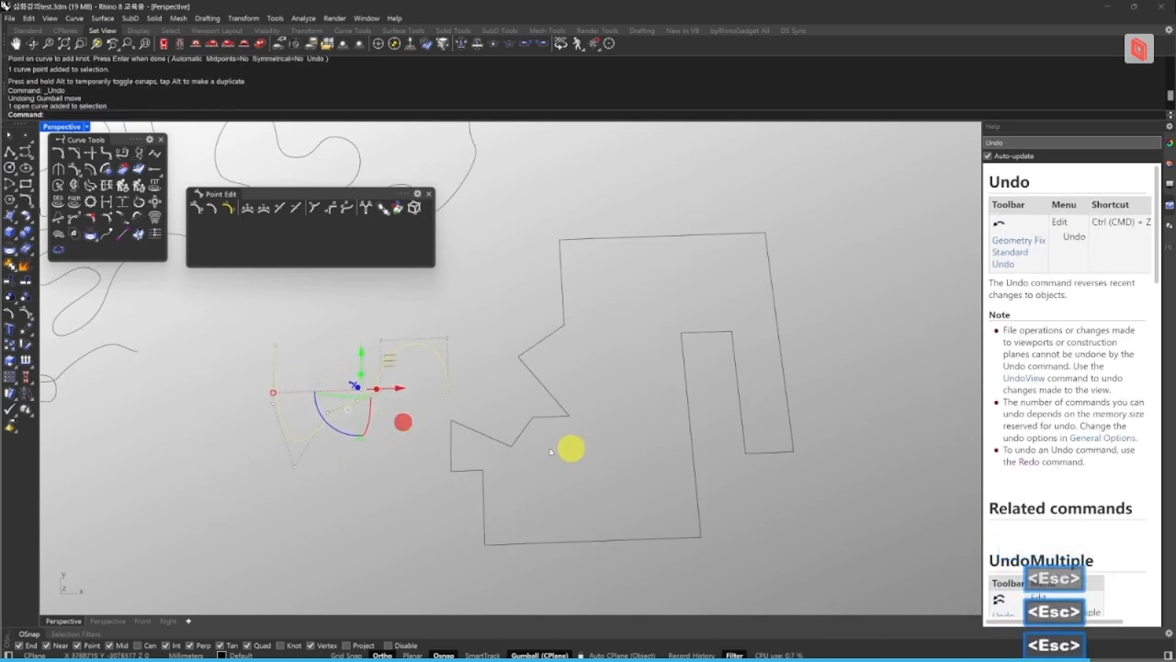
left_click(563, 414)
type("RC")
key("space")
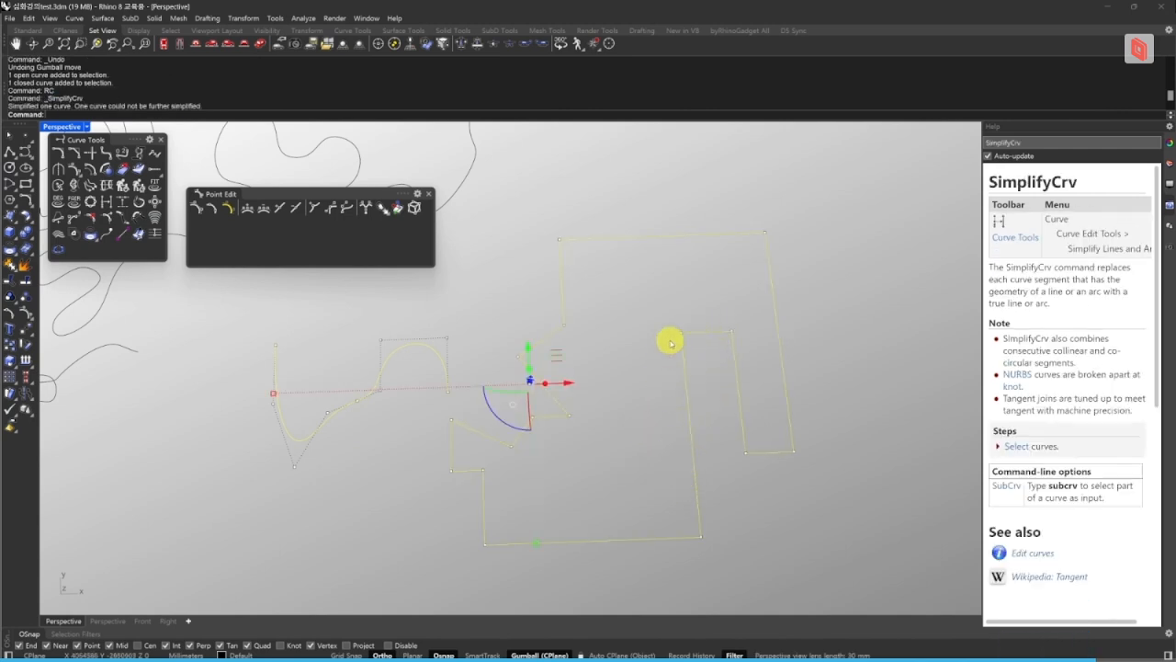
left_click(867, 383)
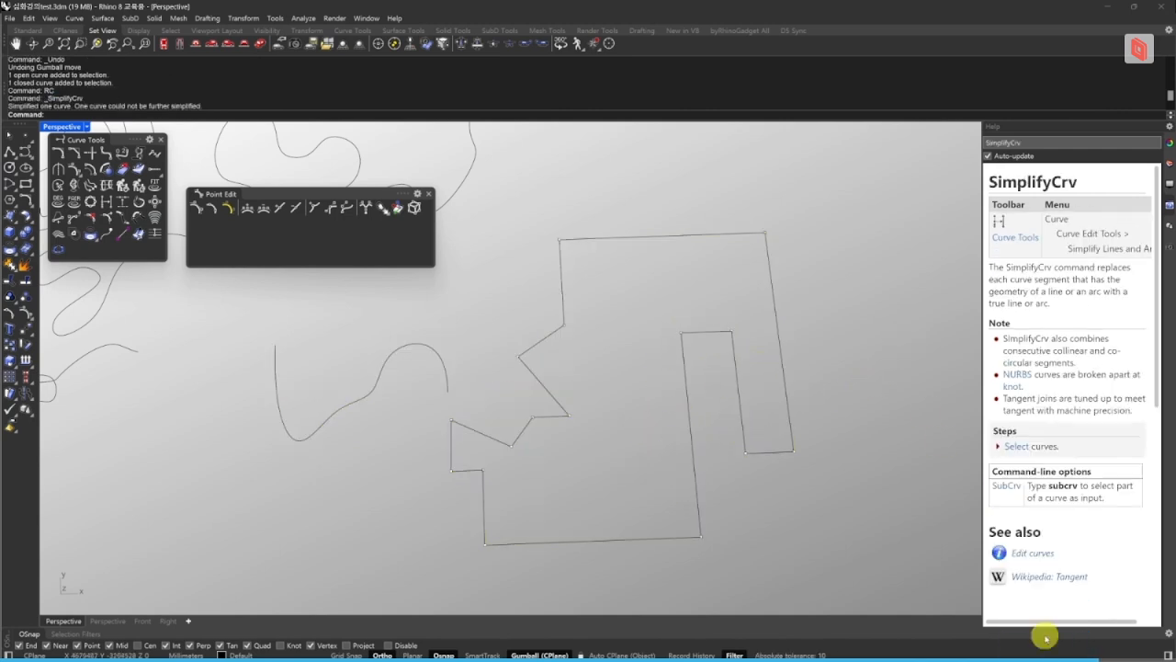
key("alt+Tab")
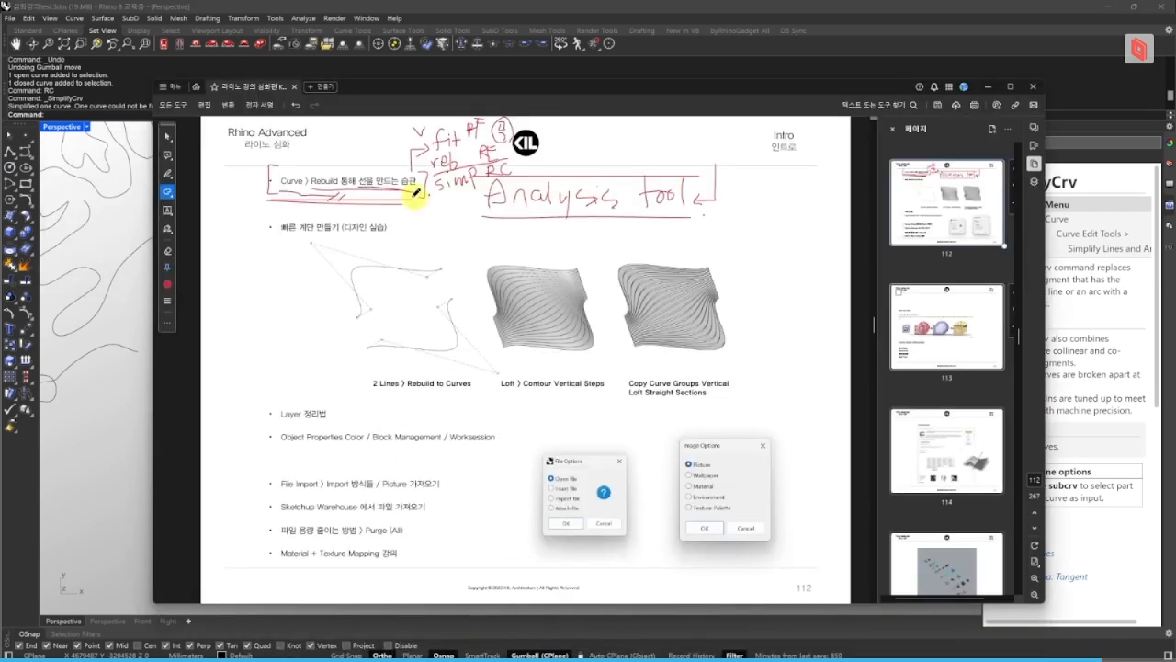
left_click(744, 5)
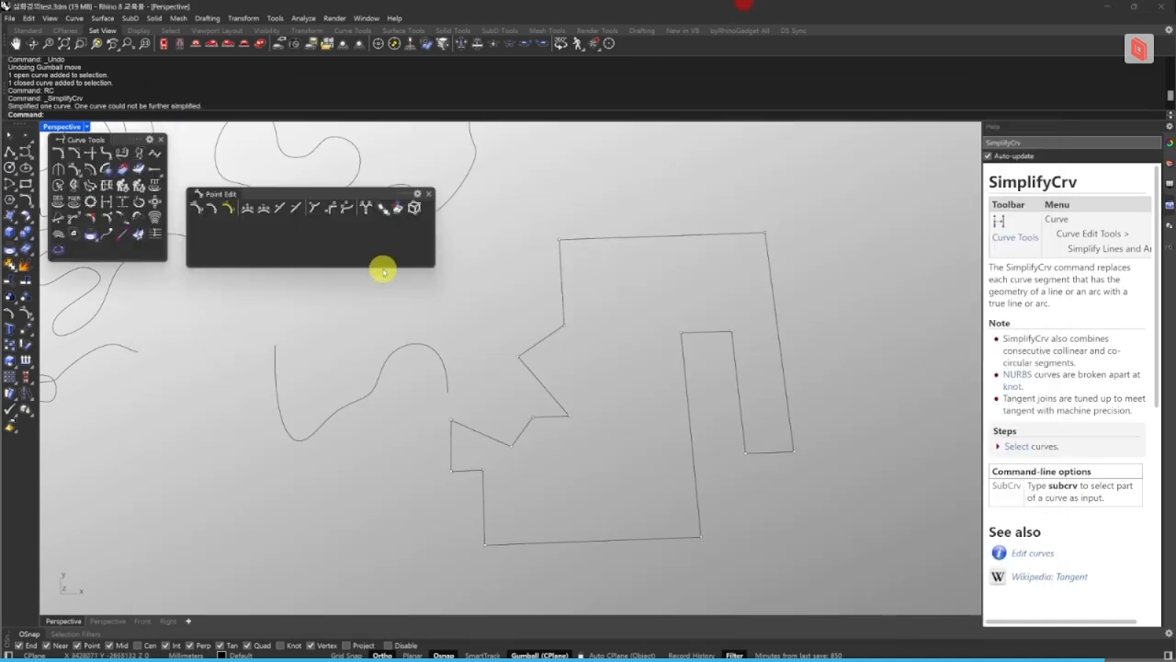
Select the dense contour curve beside the S-curve and close the floating Point Edit and Curve Tools toolbars.
scroll(391, 289, "down", 3)
right_click_drag(396, 302, 791, 412, "shift")
left_click_drag(689, 369, 650, 349)
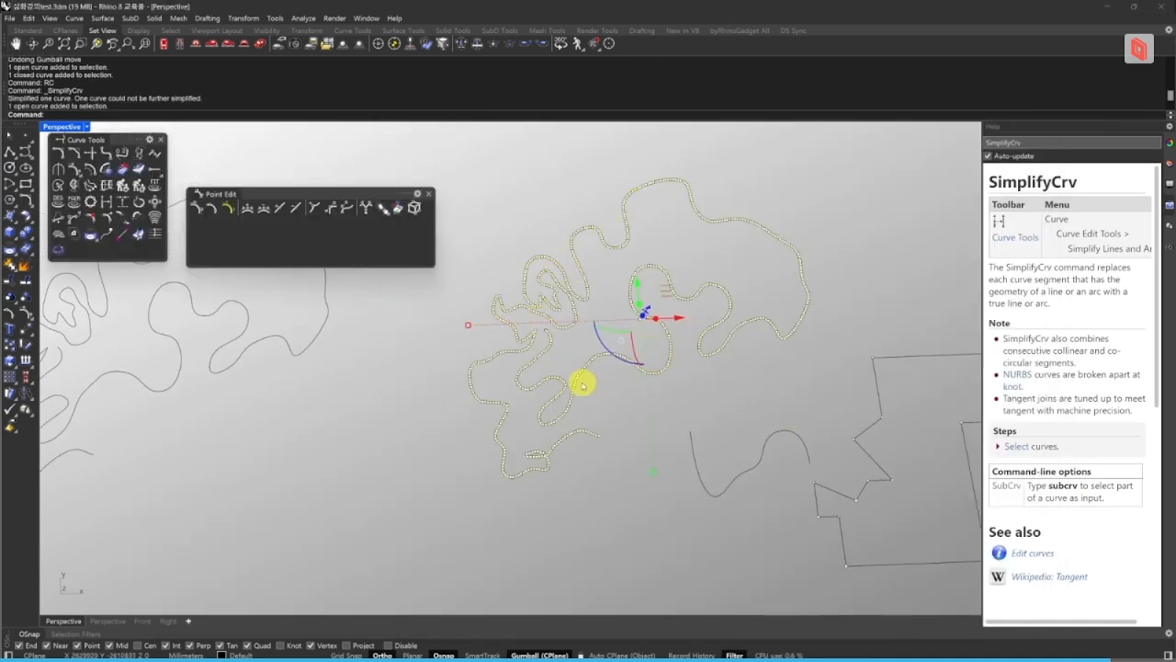
left_click(427, 194)
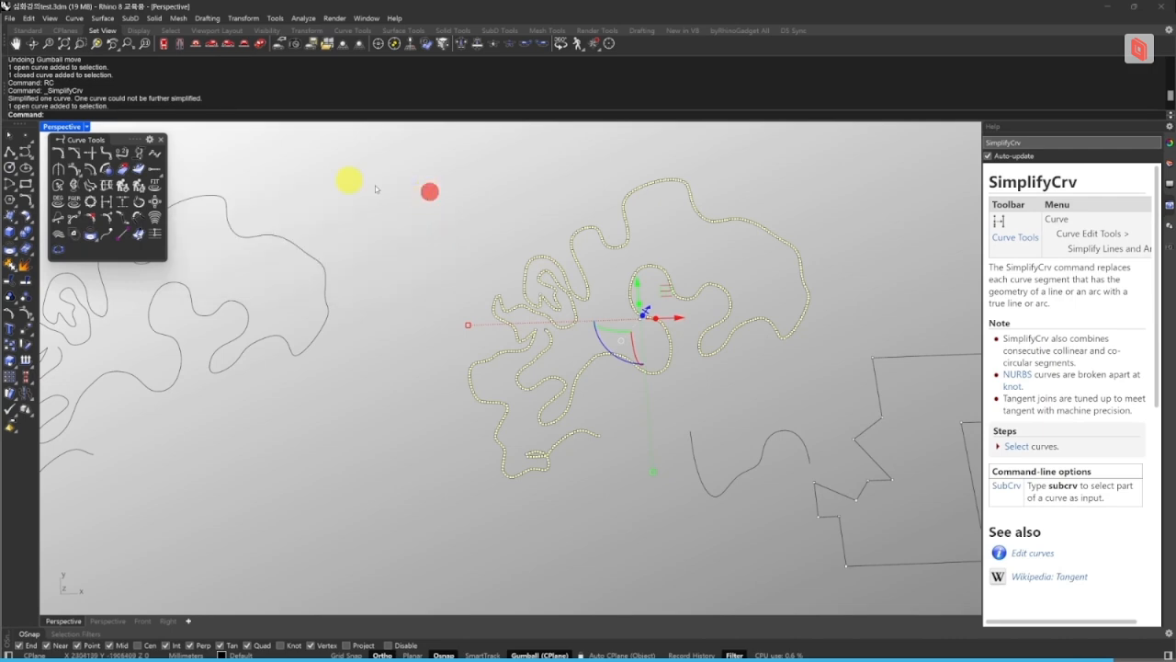
left_click(161, 138)
right_click_drag(622, 345, 502, 402)
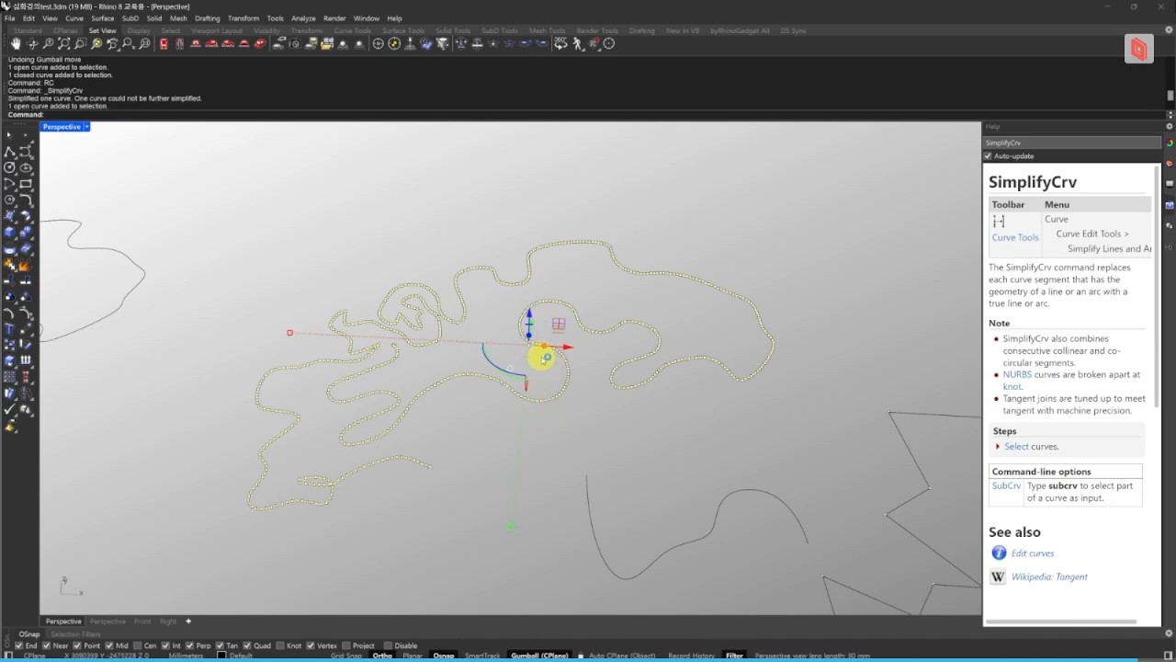
scroll(544, 360, "up", 2)
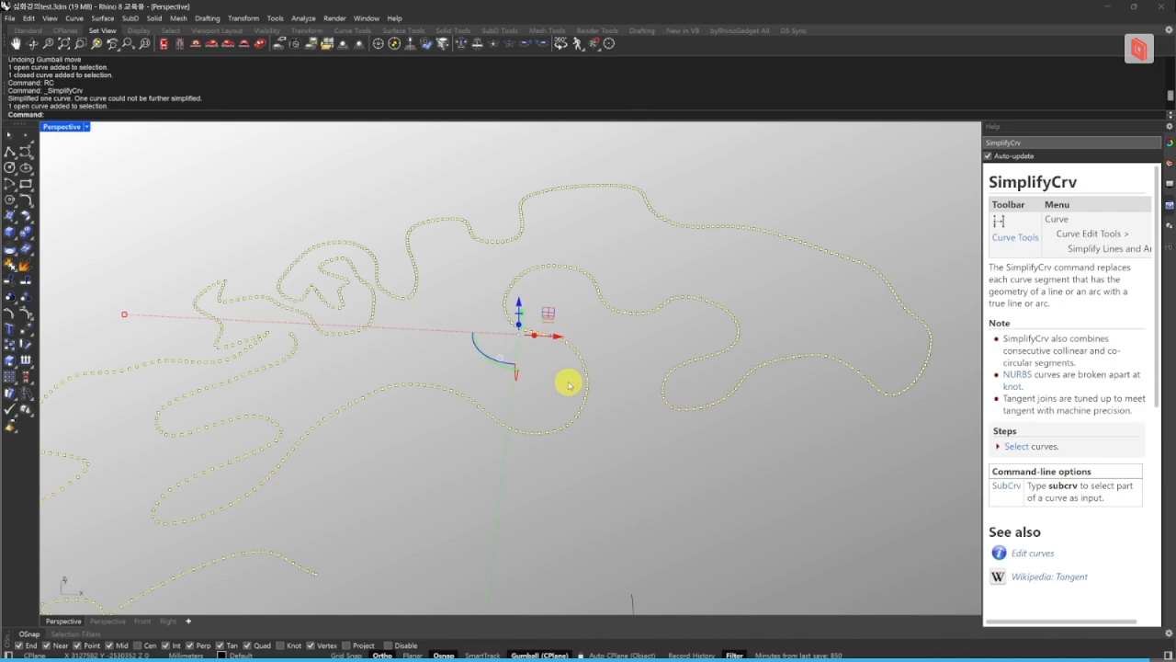
scroll(524, 344, "down", 4)
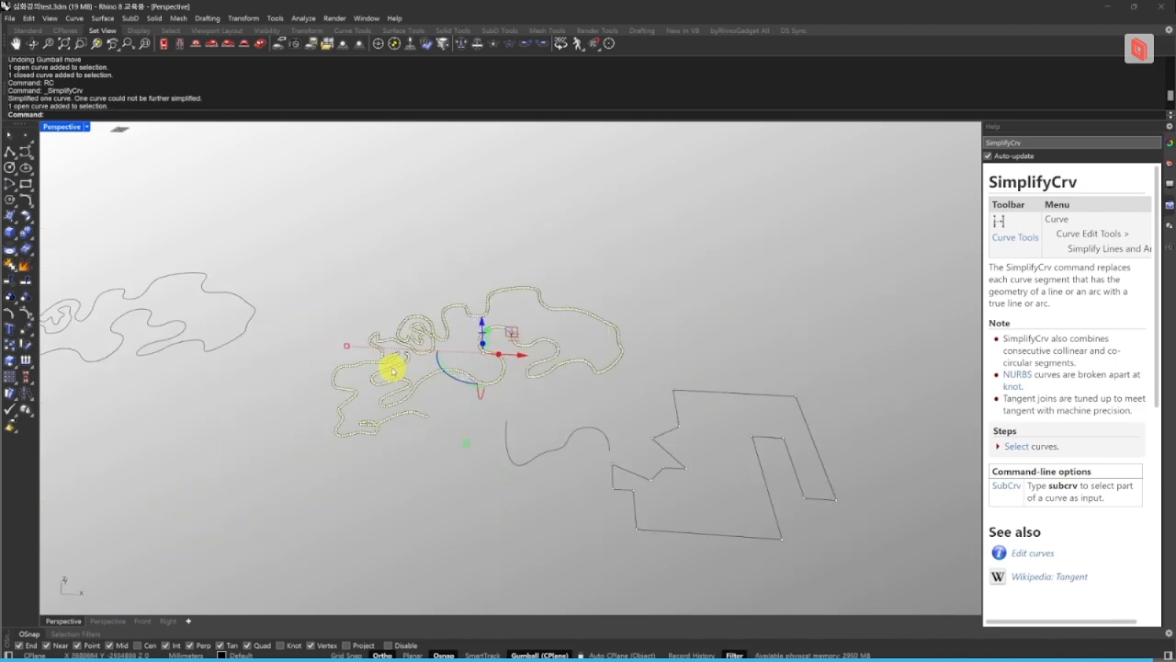
right_click_drag(376, 454, 631, 445)
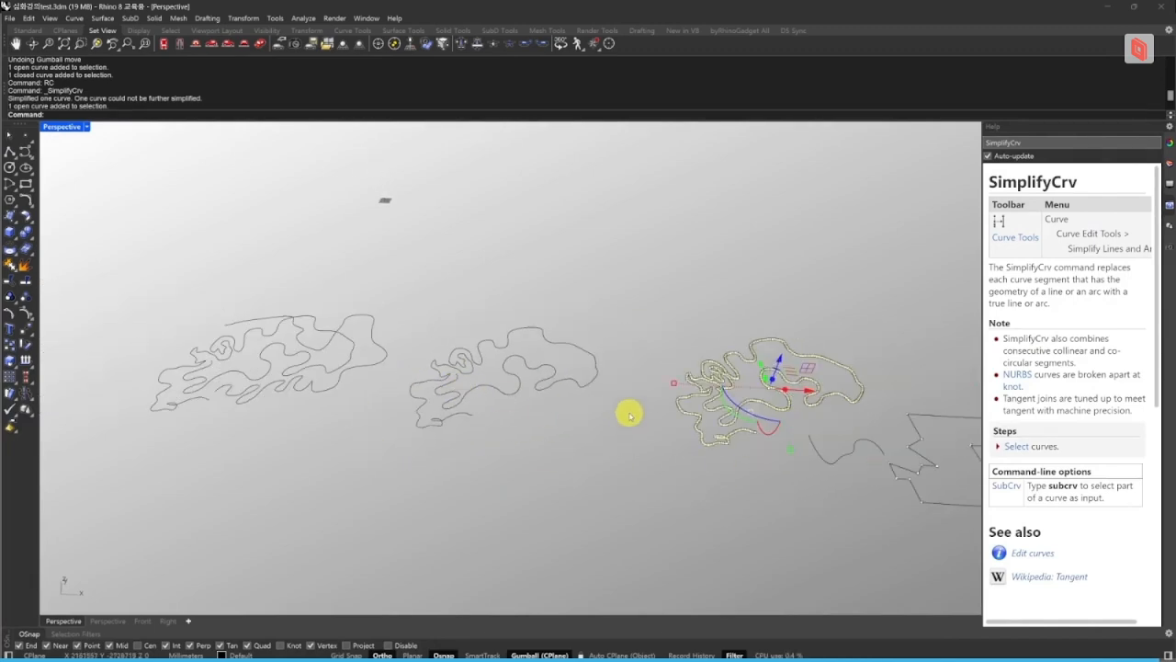
Switch to the PDF lecture notes and draw a check mark beside the Curve > Rebuild bullet.
key("alt+Tab")
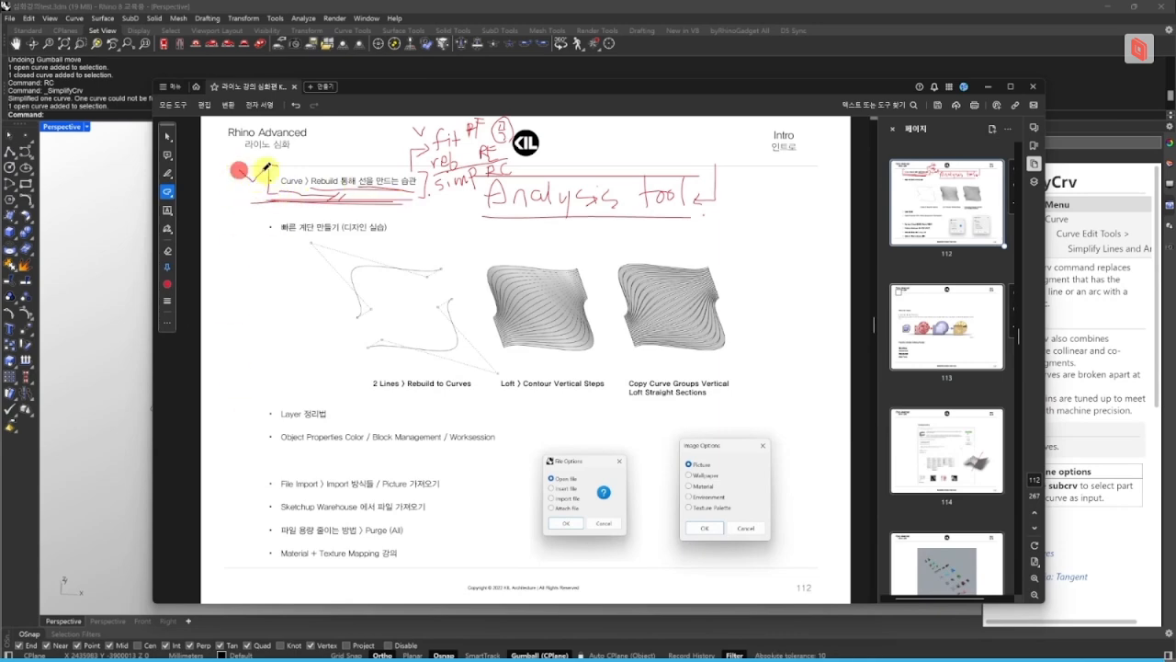
left_click_drag(262, 172, 276, 146)
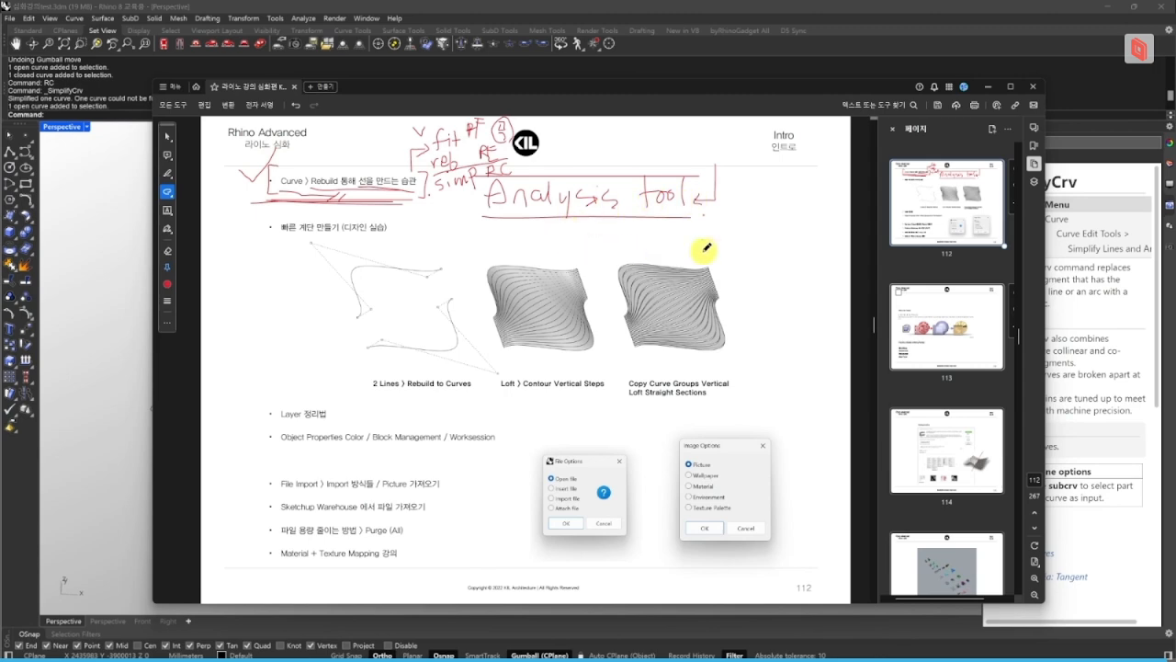